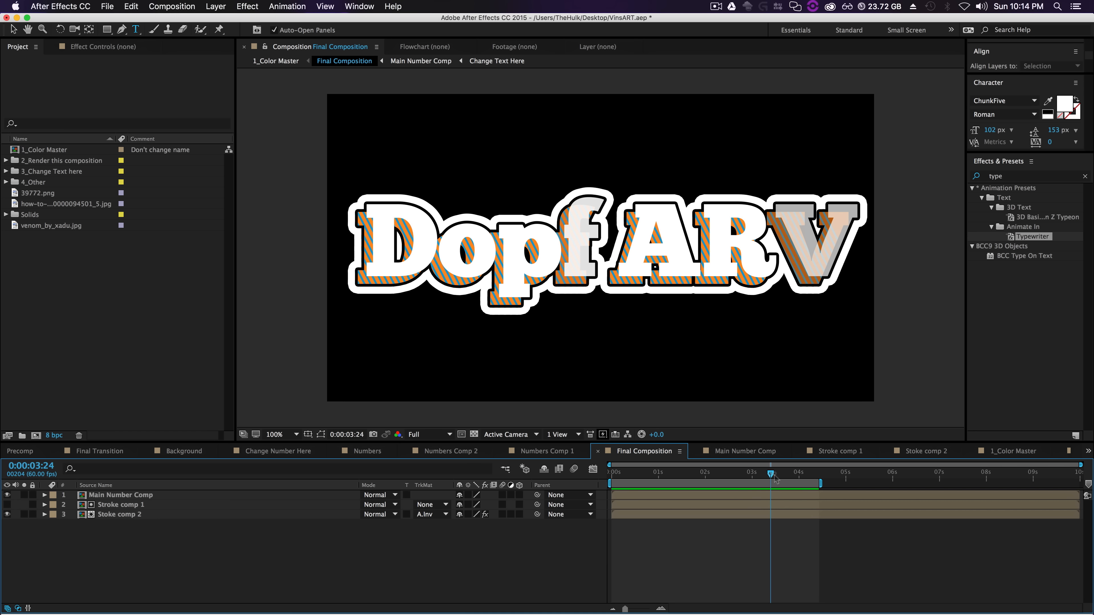
# Step: Replace the text in the Change Text Here composition with "Tutorial" and check the fully revealed word in Final Composition
pyautogui.moveTo(608, 491); pyautogui.dragTo(782, 473)
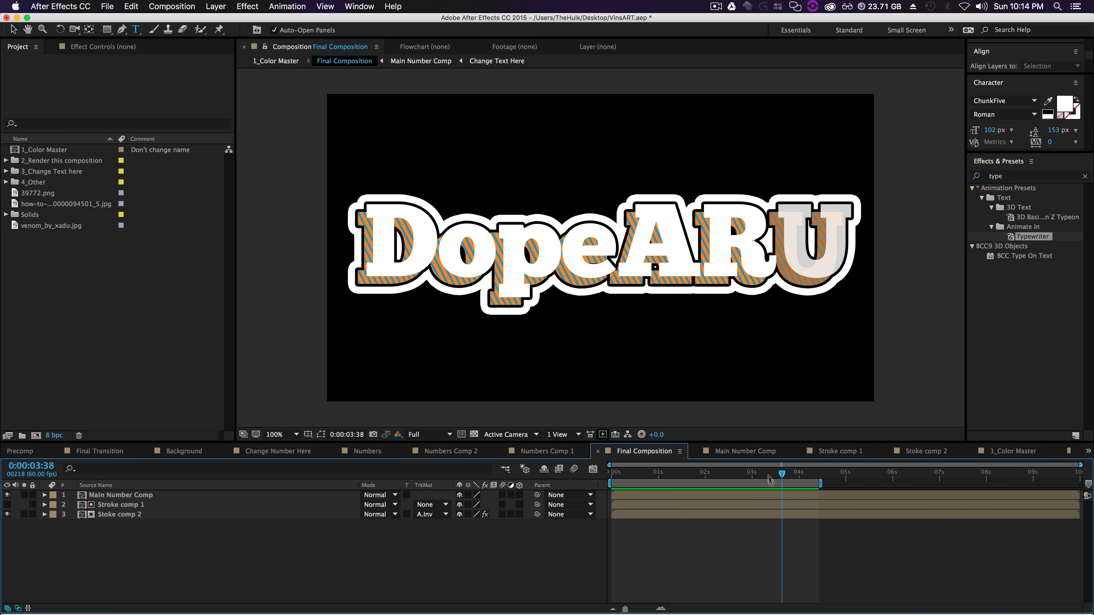
pyautogui.press('v')
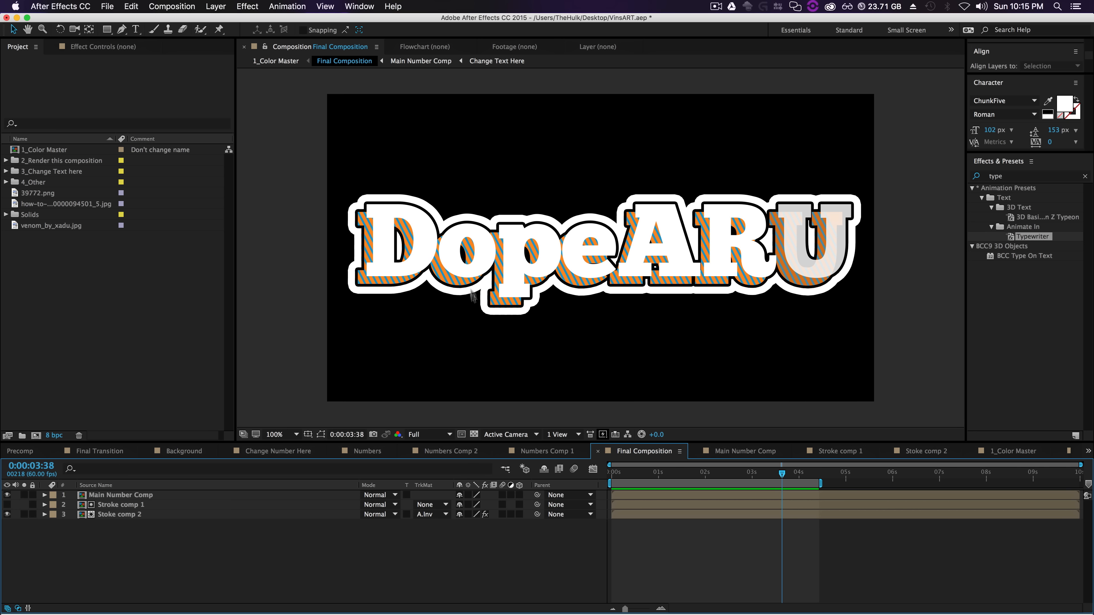
pyautogui.click(496, 60)
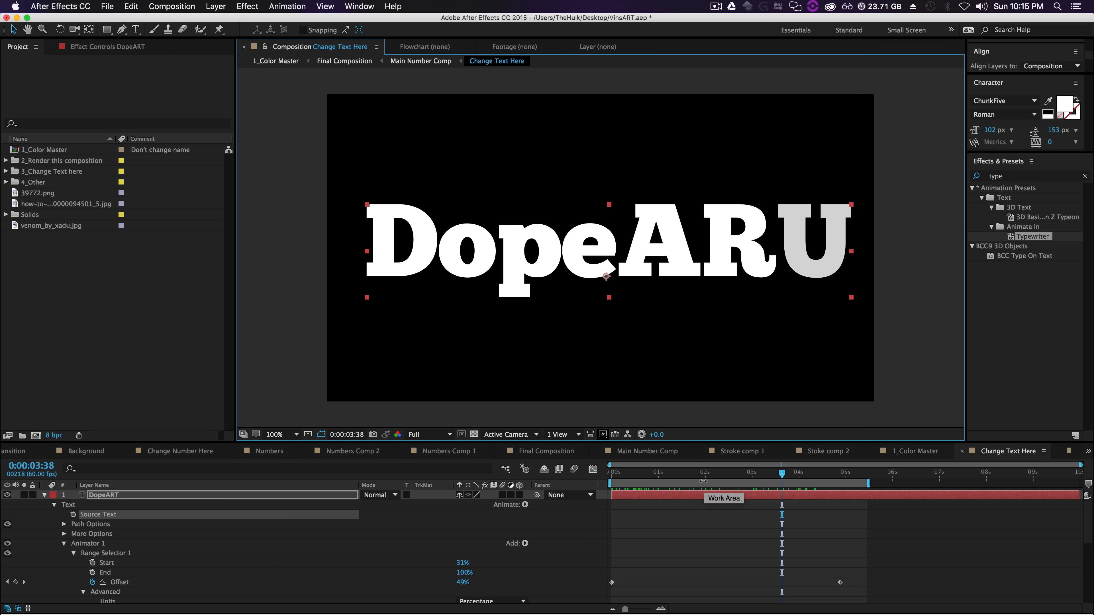
pyautogui.doubleClick(712, 496)
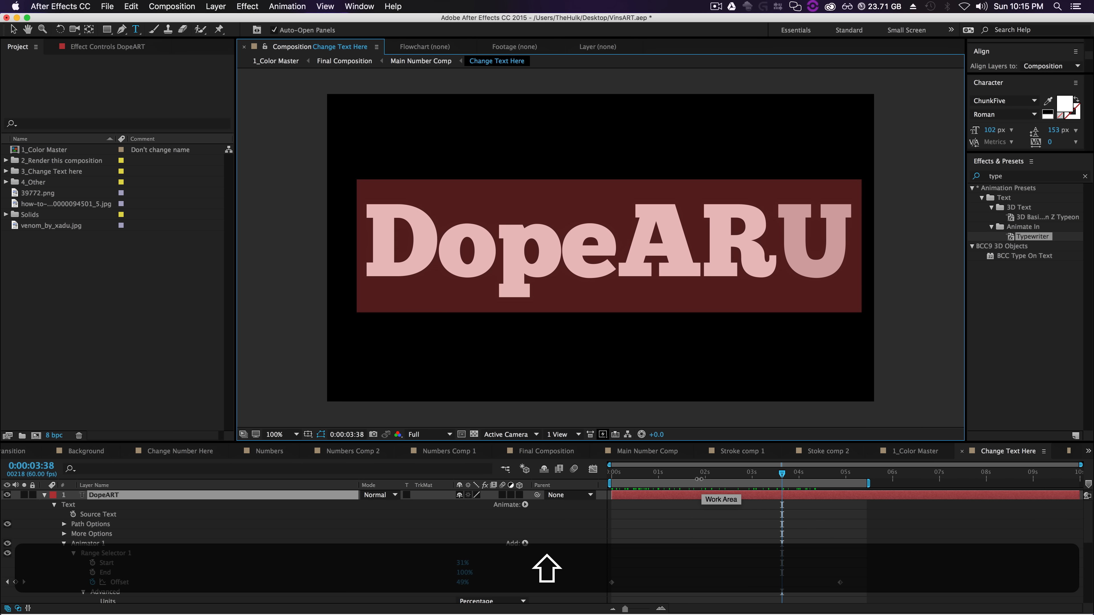
pyautogui.write('Tutorial')
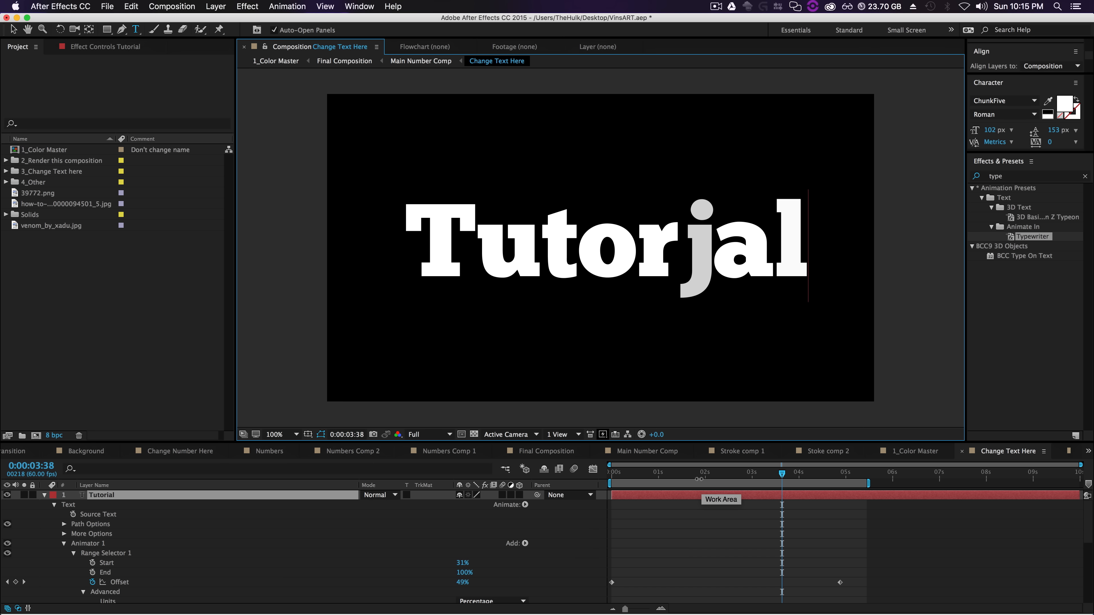
pyautogui.click(816, 474)
pyautogui.click(853, 475)
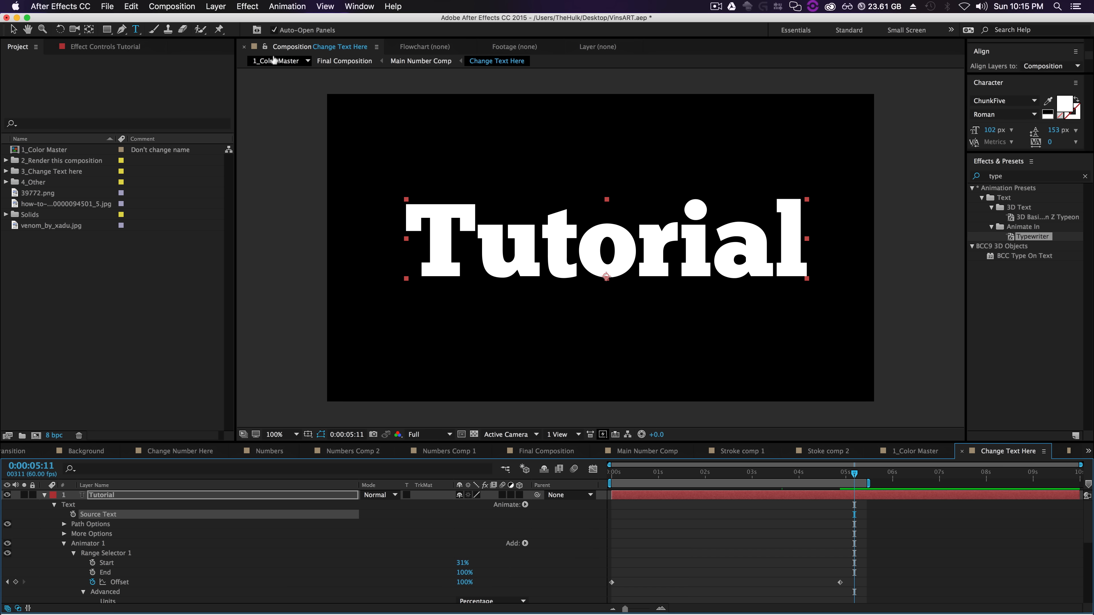
pyautogui.click(345, 61)
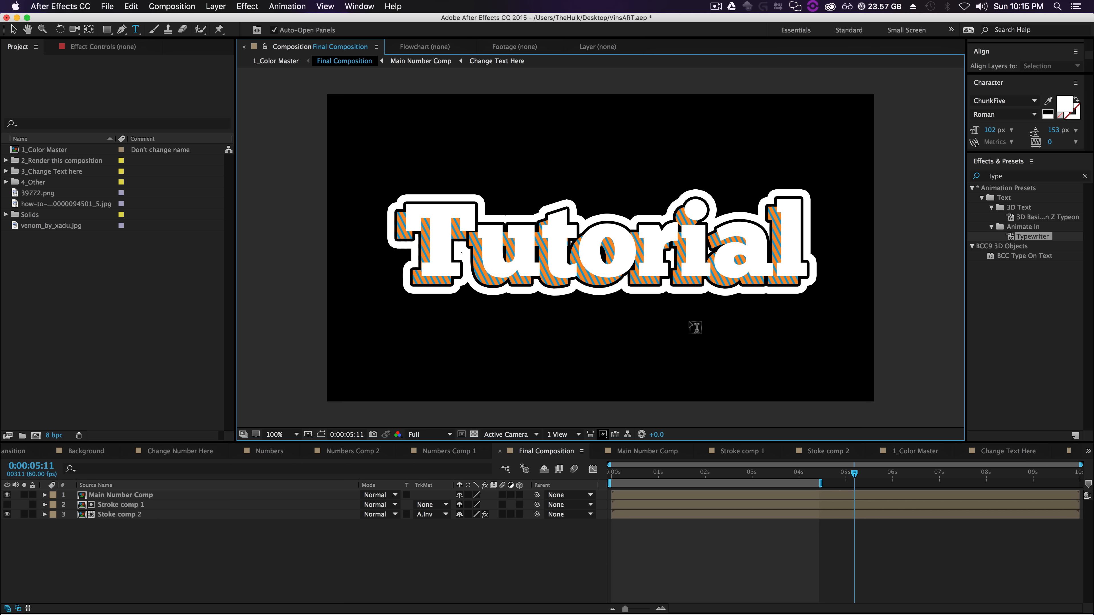
pyautogui.press('v')
# Step: Create a new composition named "Dope TUT" with the existing 1920 x 1080, 60 fps, 10-second settings
pyautogui.click(88, 296)
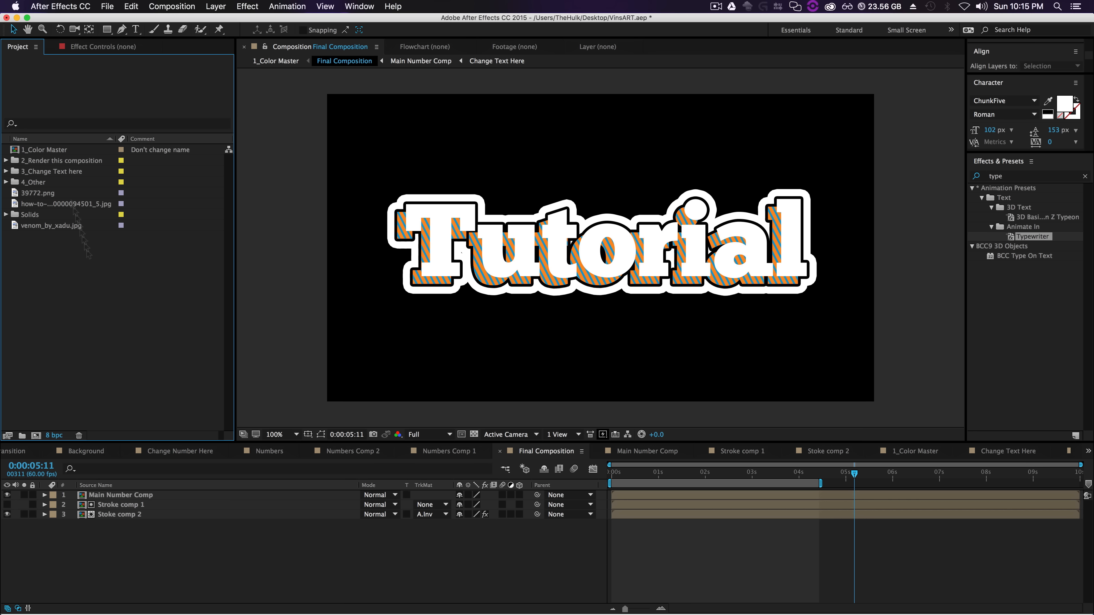
pyautogui.rightClick(59, 275)
pyautogui.click(65, 283)
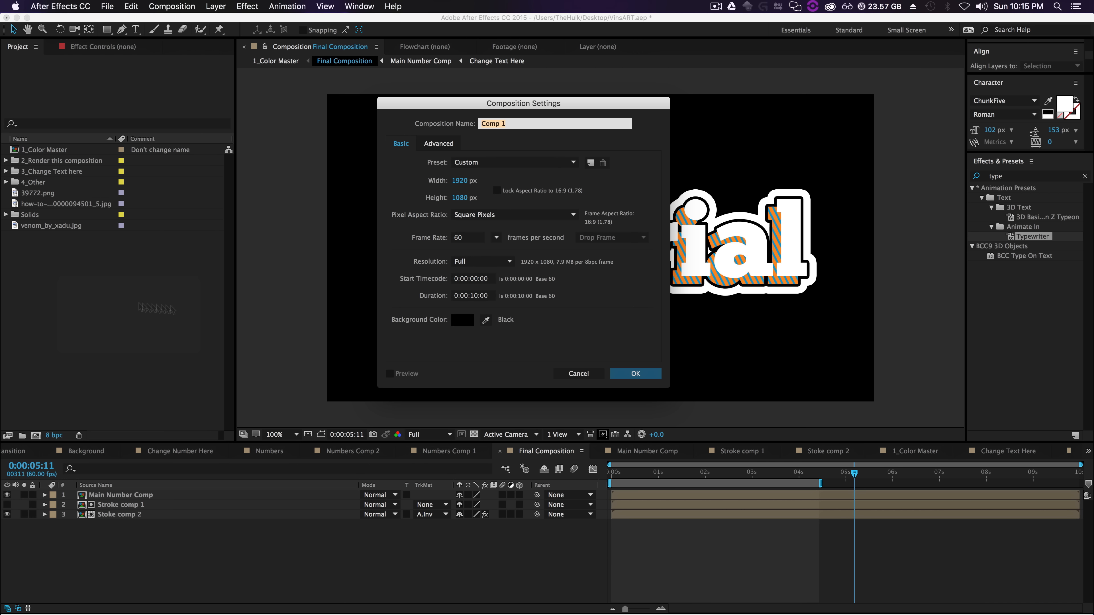
pyautogui.moveTo(510, 106); pyautogui.dragTo(556, 136)
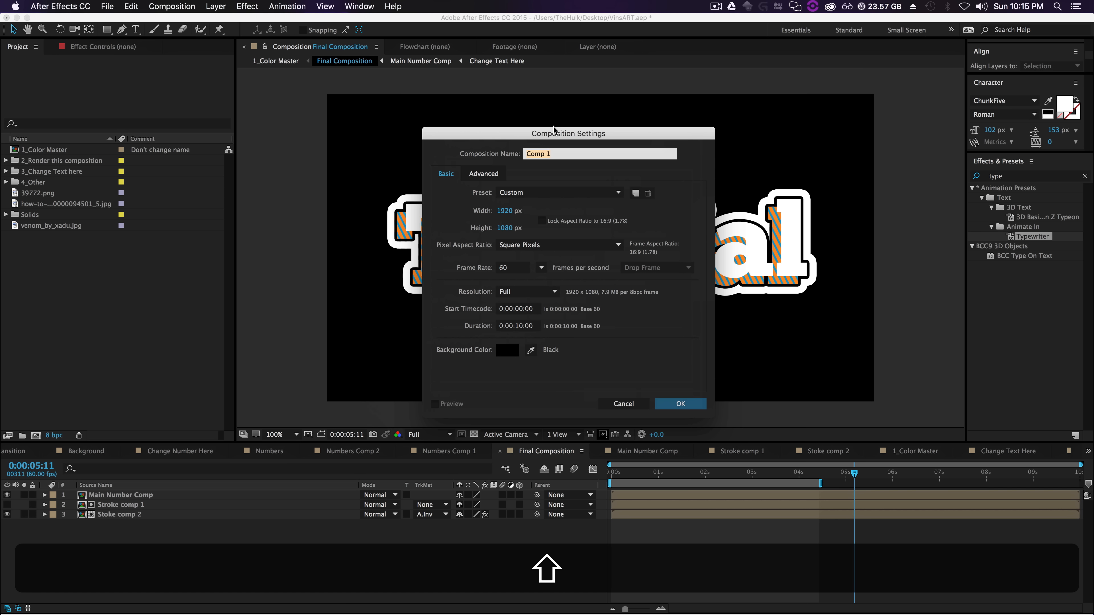
pyautogui.write('Dope TUT')
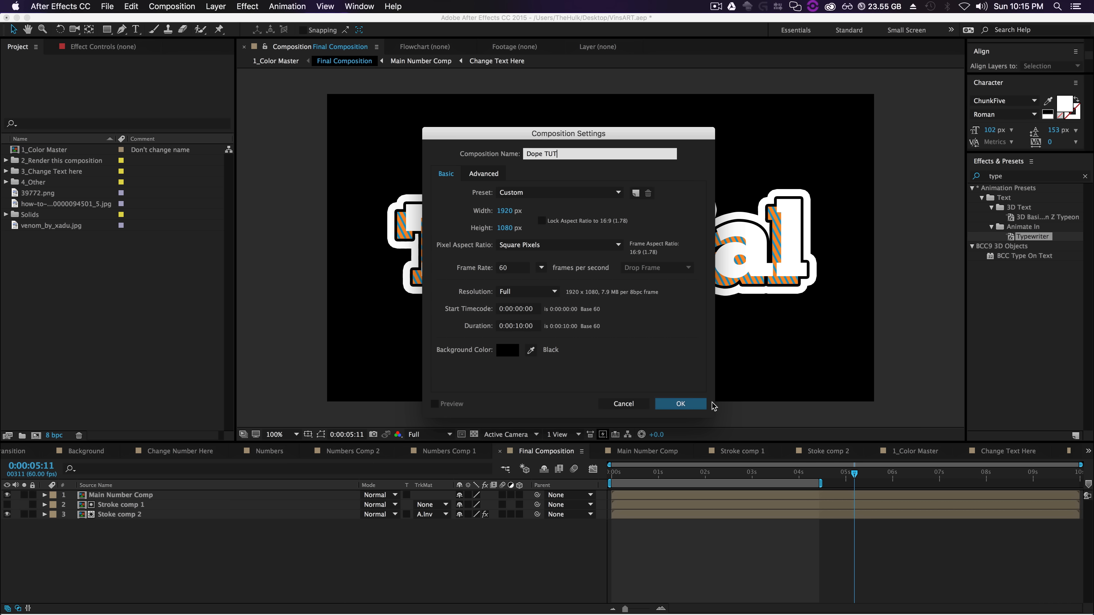
pyautogui.click(684, 405)
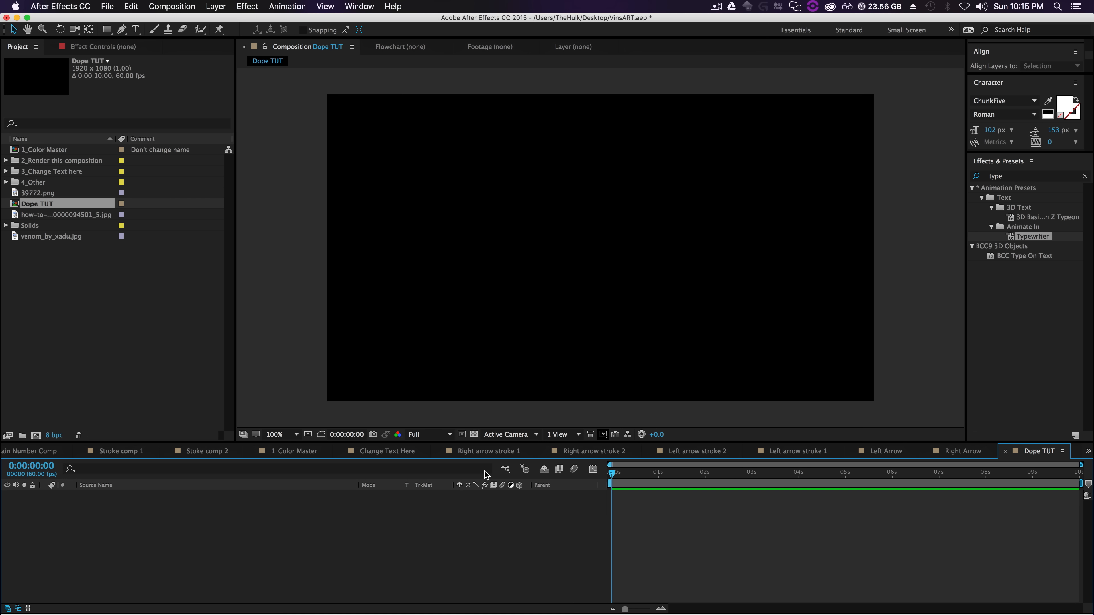
# Step: Add a text layer reading "DopeTUT" to the Dope TUT composition
pyautogui.click(135, 28)
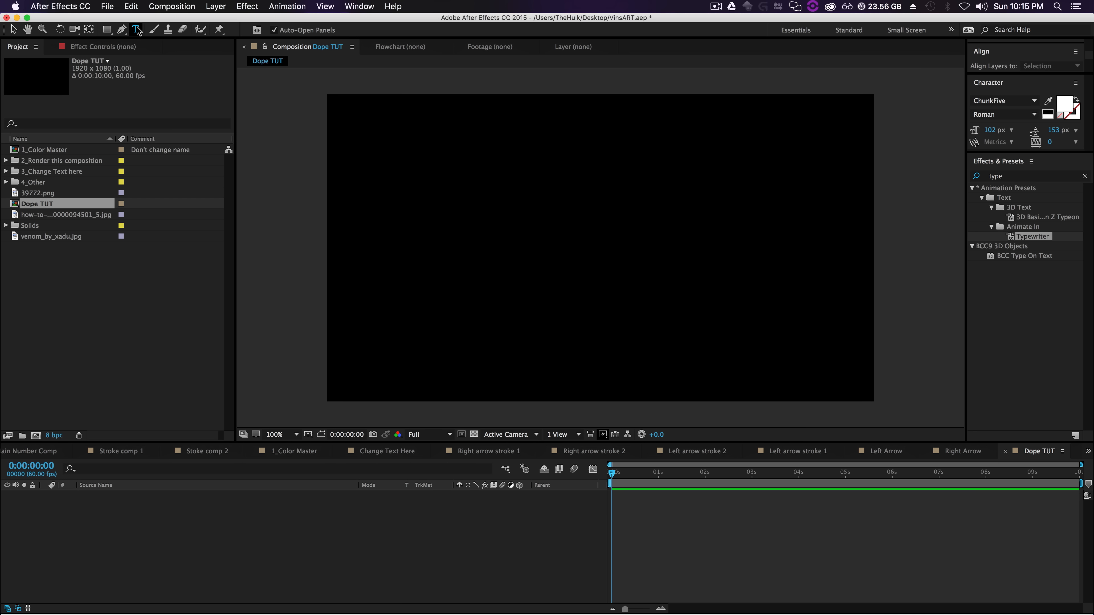
pyautogui.click(403, 254)
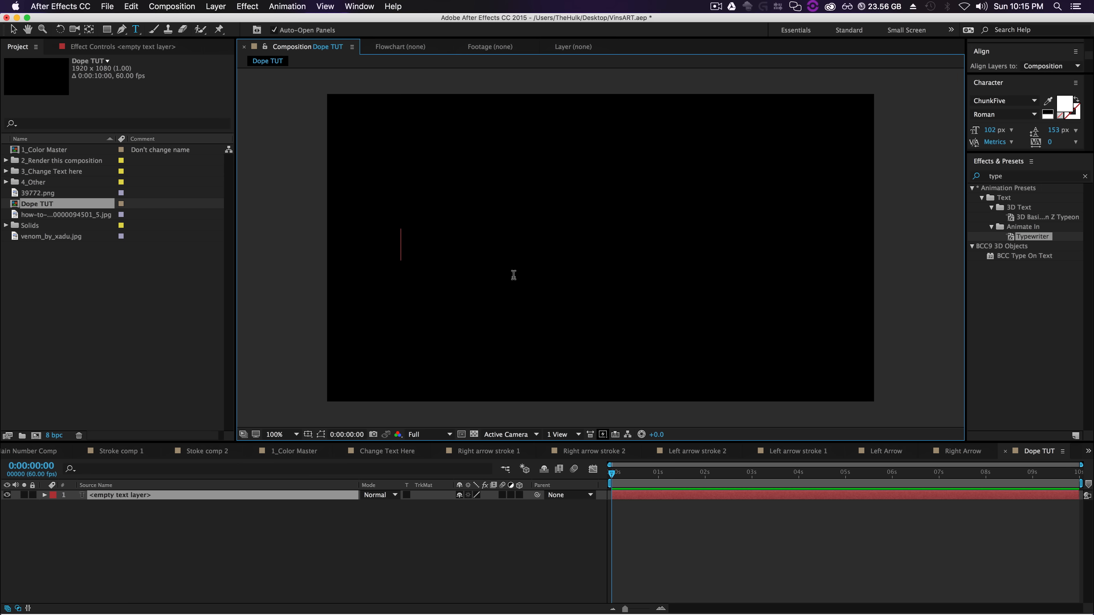
pyautogui.write('DO')
pyautogui.press('BackSpace')
pyautogui.write('opeTUT')
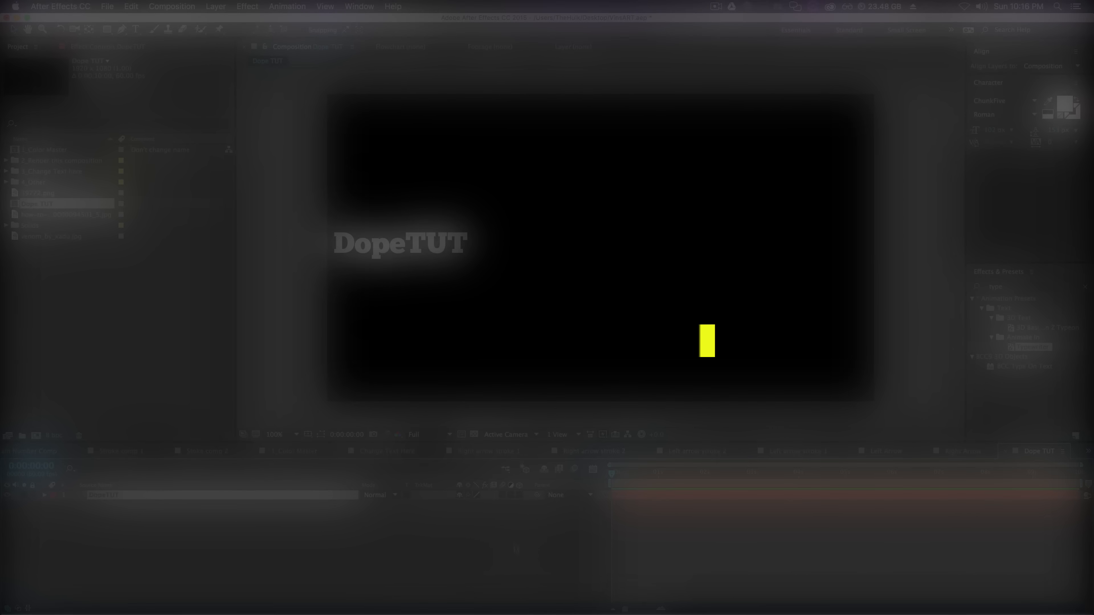
# Step: Reposition the DopeTUT text and scale it up proportionally so it nearly spans the frame, centred with a small side margin
pyautogui.moveTo(419, 240); pyautogui.dragTo(476, 285)
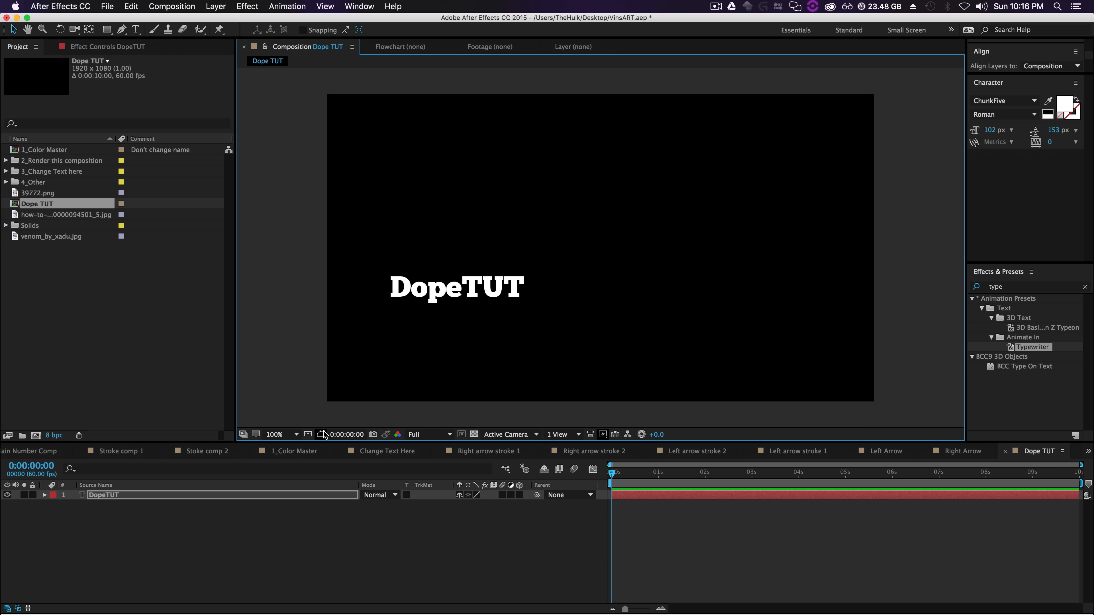
pyautogui.moveTo(524, 276); pyautogui.dragTo(719, 234)
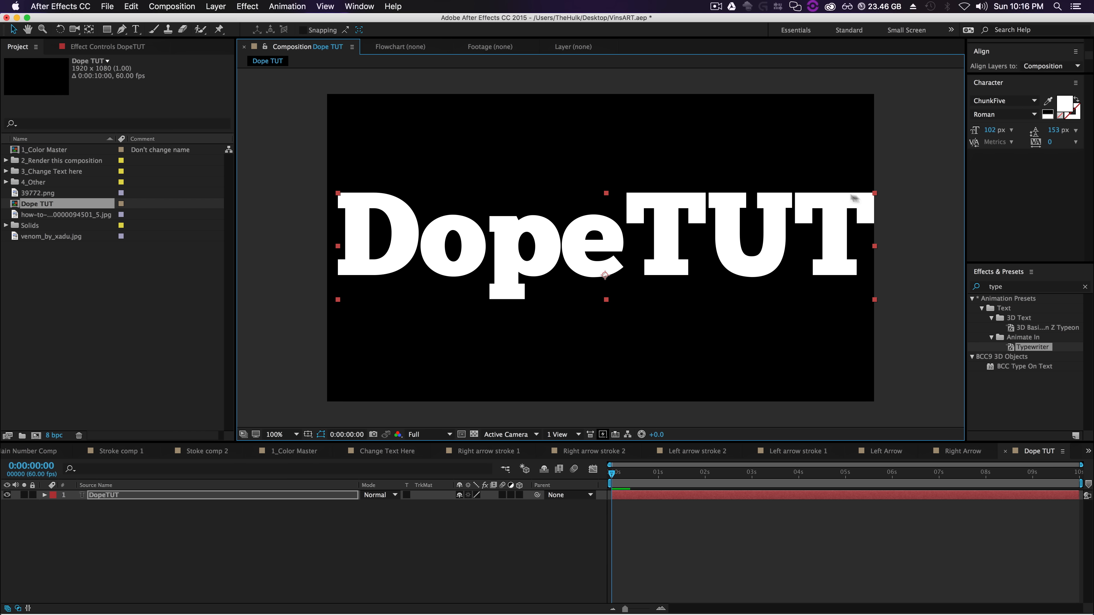
pyautogui.moveTo(874, 193); pyautogui.dragTo(838, 195)
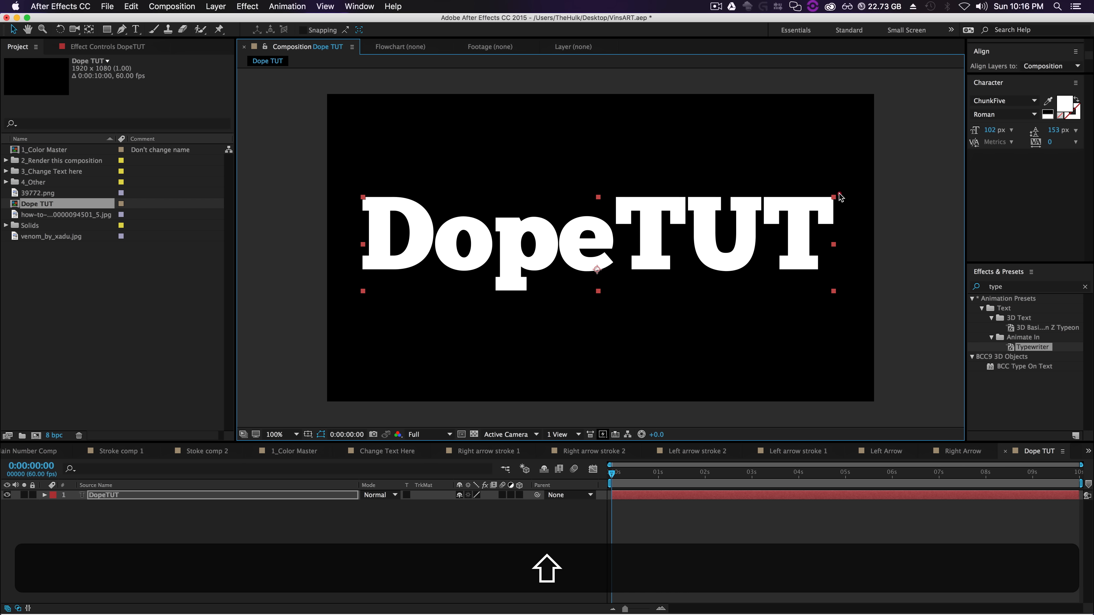
pyautogui.click(533, 529)
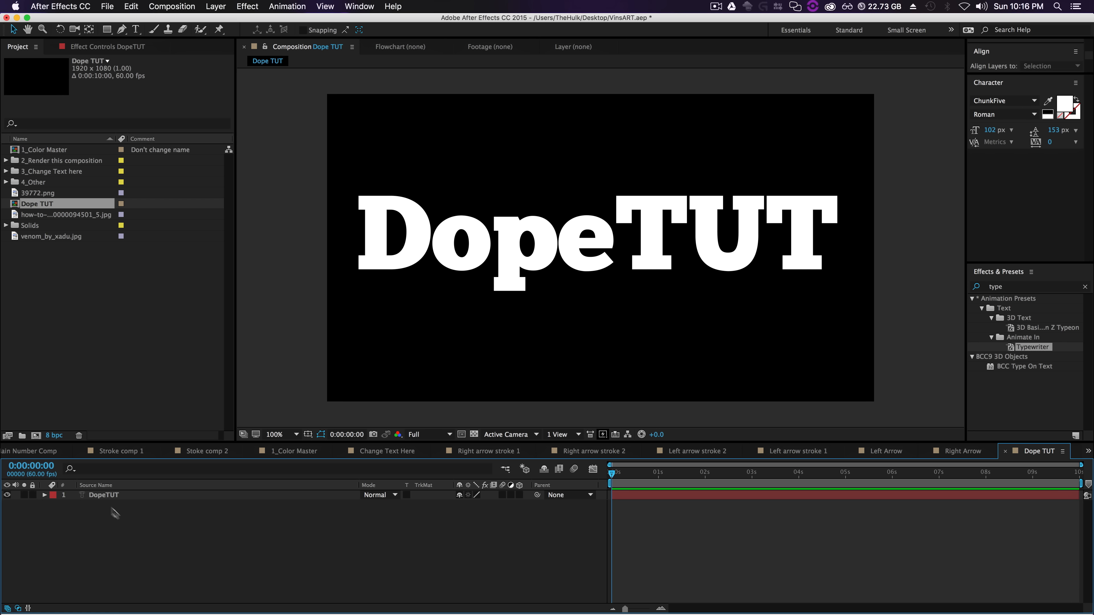
# Step: Pre-compose the DopeTUT text layer as "Change Text Here", moving all attributes into the new composition
pyautogui.click(99, 495)
pyautogui.rightClick(99, 495)
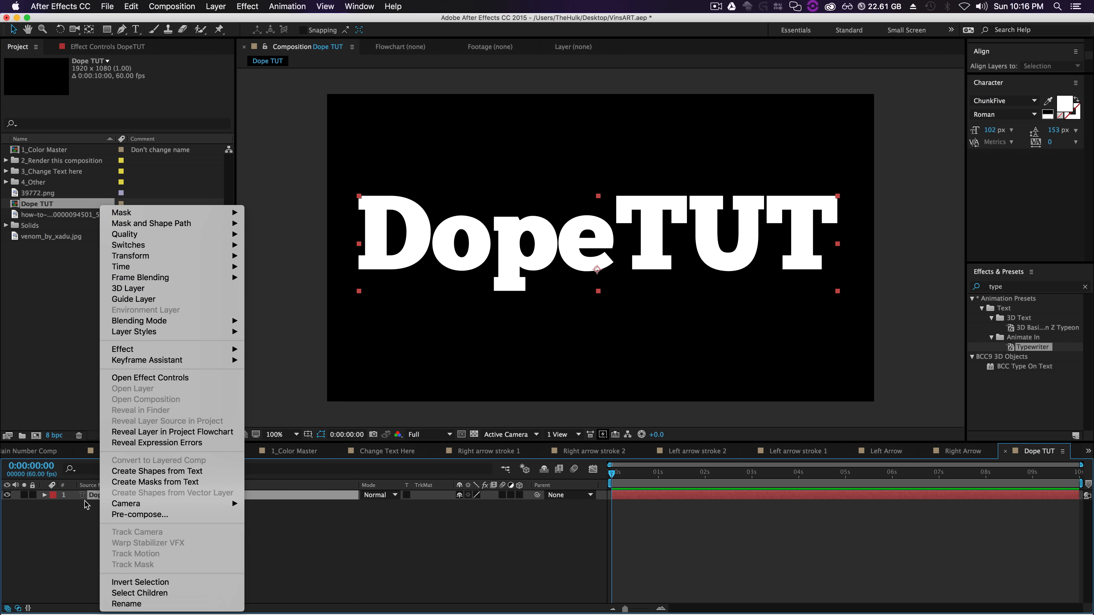
pyautogui.click(124, 515)
pyautogui.write('C')
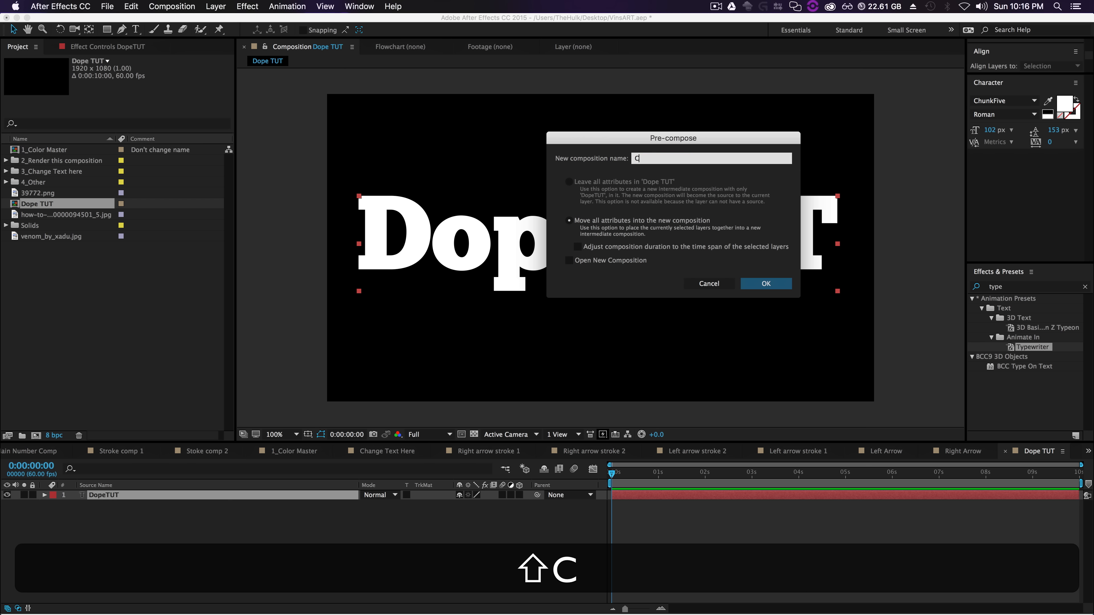
pyautogui.write('hange Text Here')
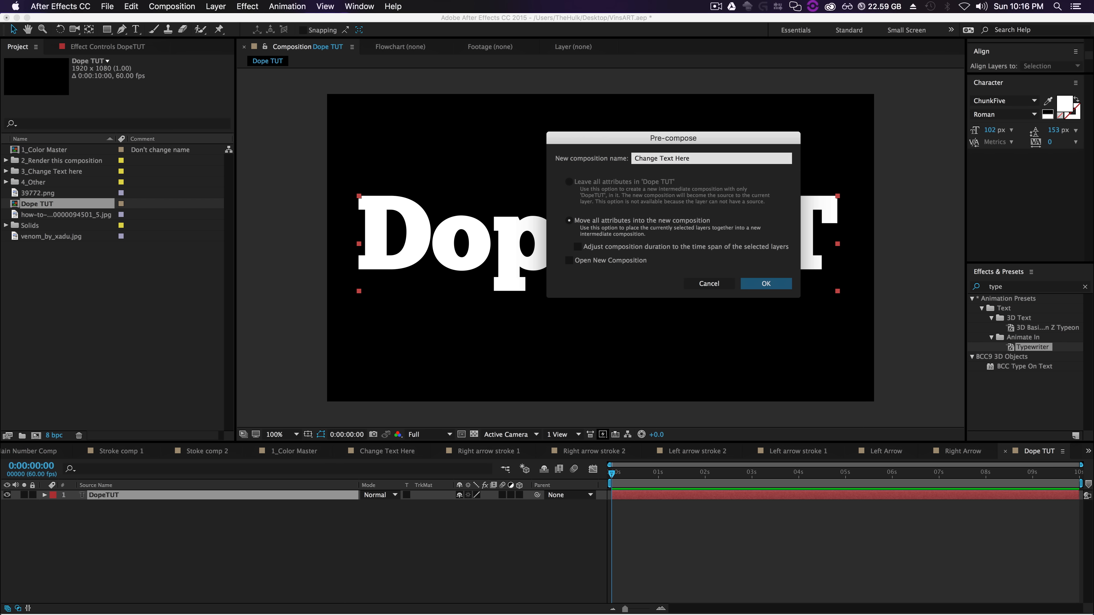
pyautogui.press('Return')
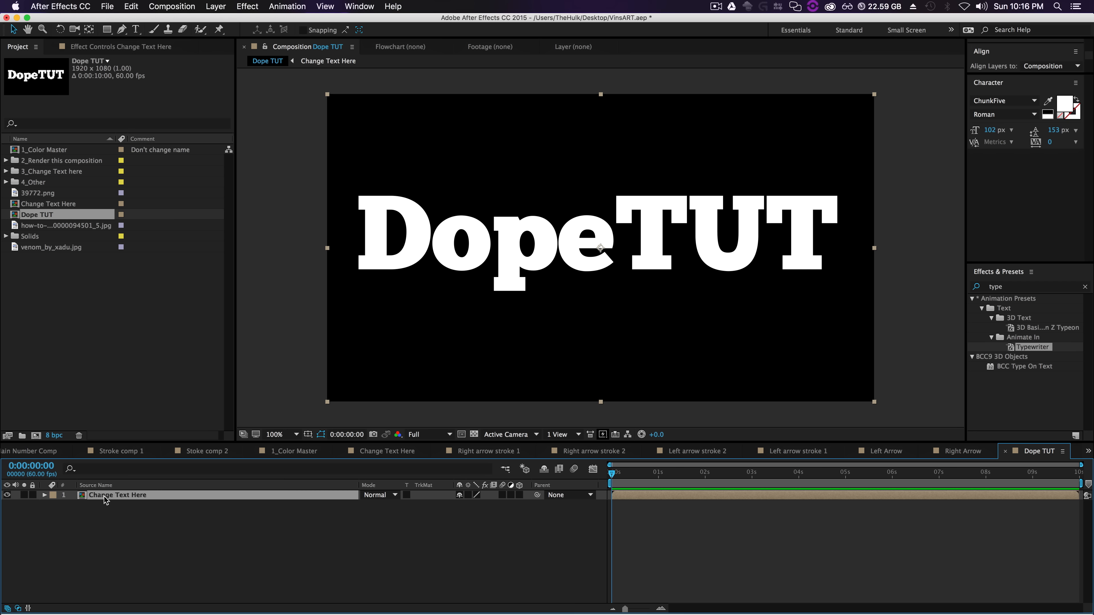
# Step: Duplicate the Change Text Here layer and give the lower copy a Red label colour
pyautogui.press('super+d')
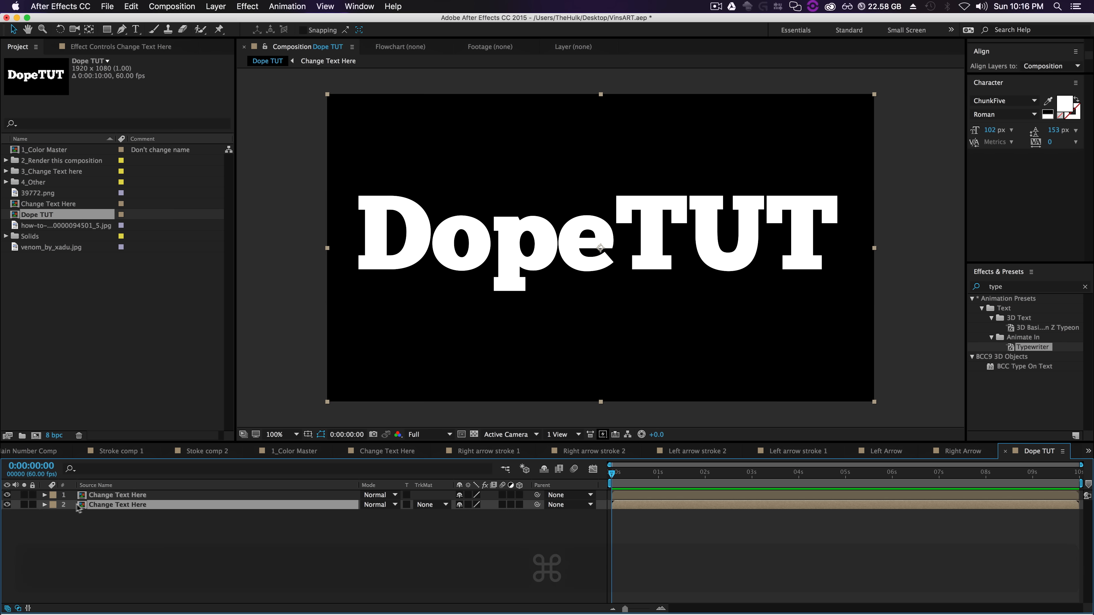
pyautogui.click(51, 506)
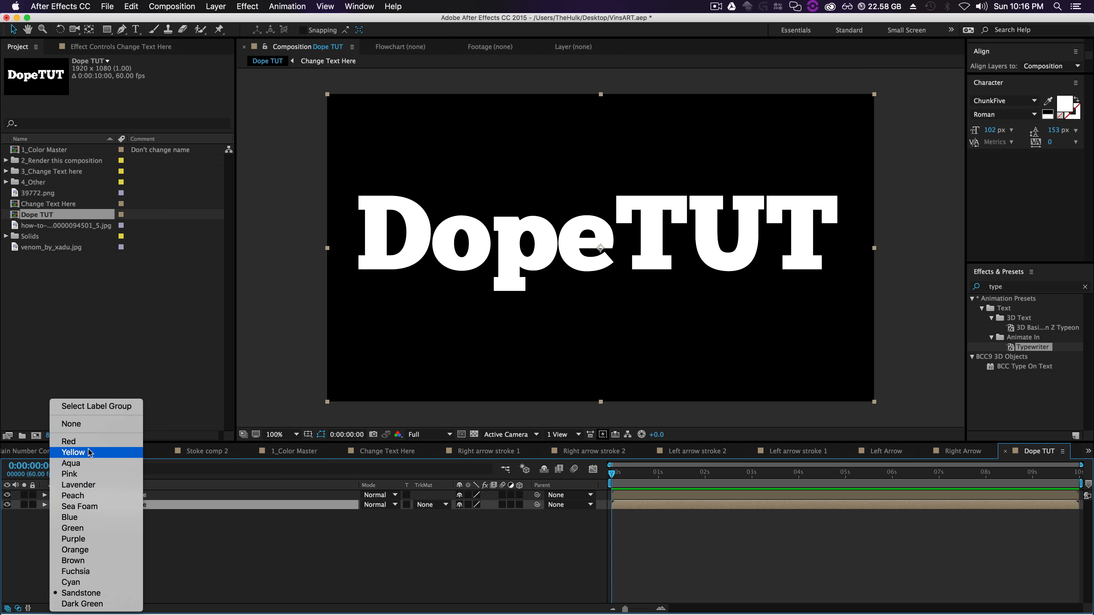
pyautogui.click(88, 442)
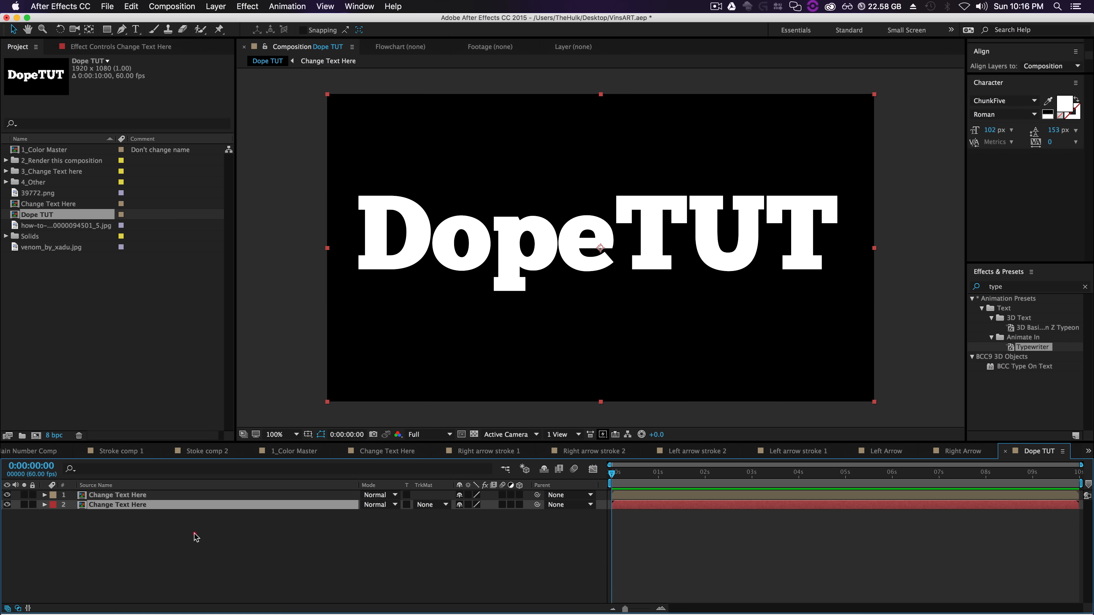
pyautogui.click(196, 536)
# Step: Find the Fill effect and apply it with its default red to the lower Change Text Here layer
pyautogui.click(998, 288)
pyautogui.write('Fill')
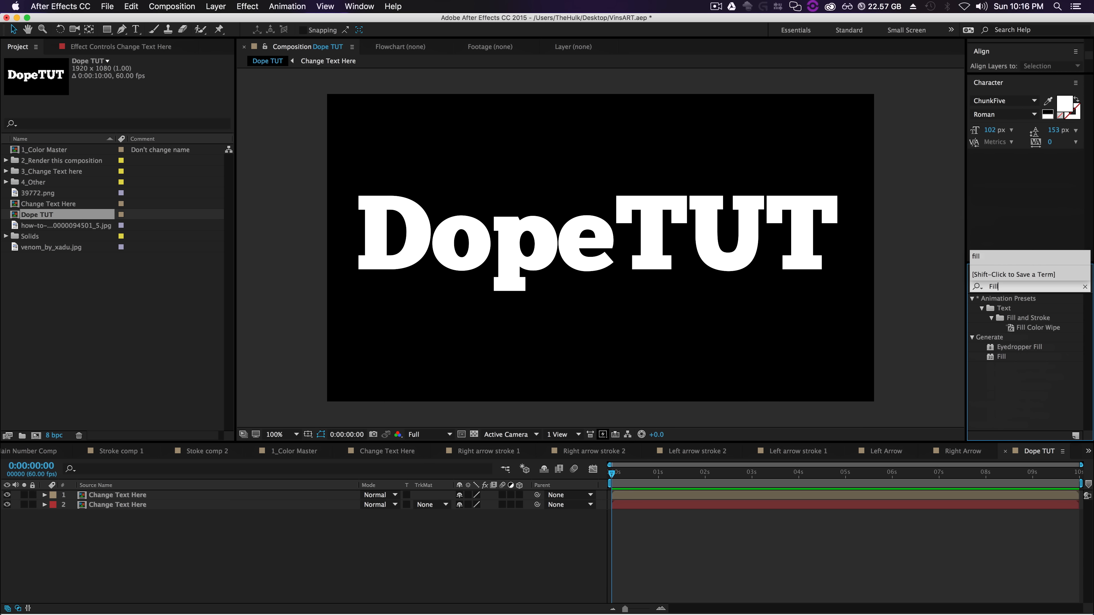
pyautogui.moveTo(1013, 359); pyautogui.dragTo(138, 510)
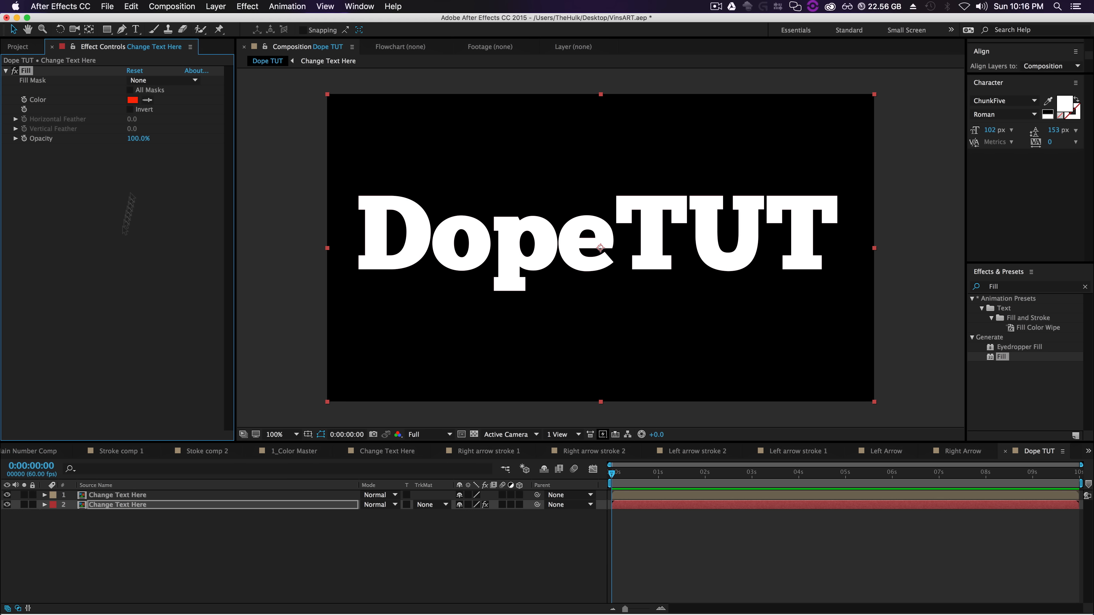
pyautogui.click(350, 534)
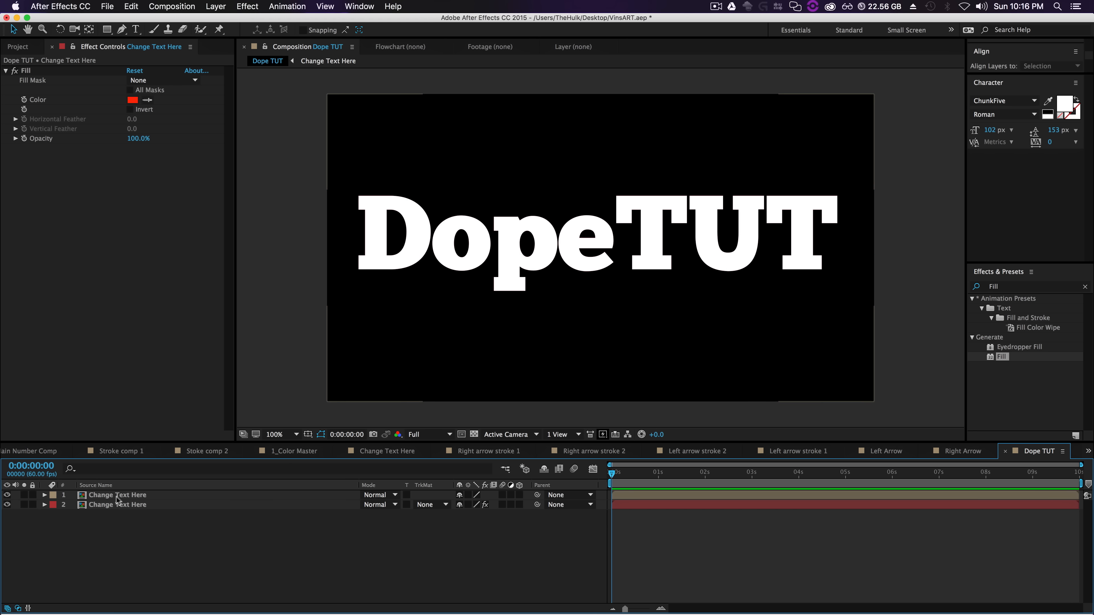
# Step: Offset the red-filled lower copy slightly down and to the left behind the white text as a shadow
pyautogui.click(131, 505)
pyautogui.moveTo(630, 228); pyautogui.dragTo(614, 234)
pyautogui.click(437, 565)
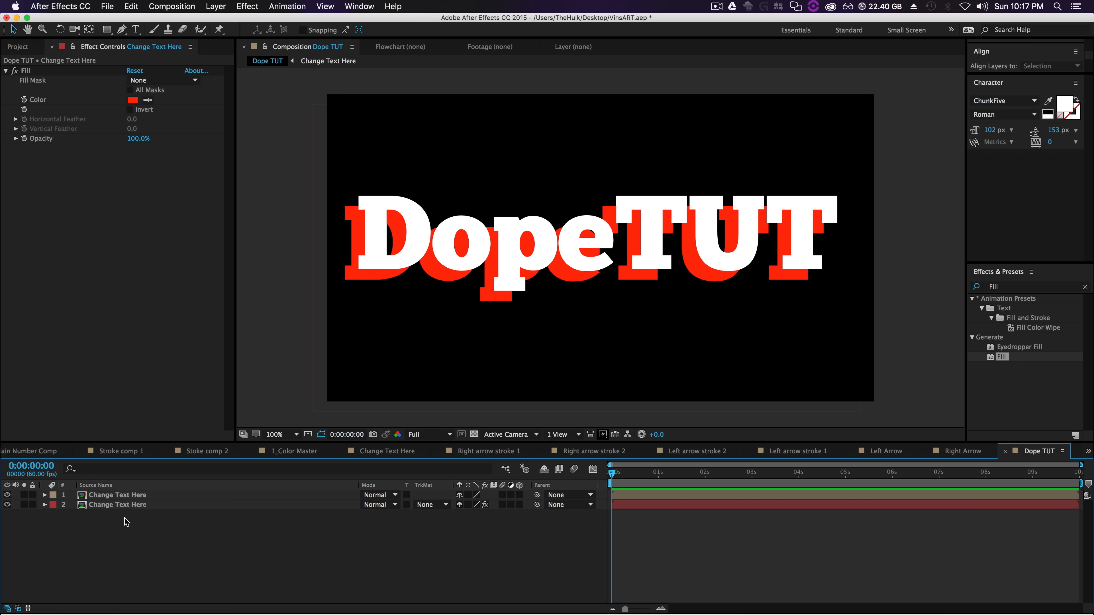
# Step: Change the text inside the Change Text Here pre-composition to "Tutorial" and return to the Dope TUT composition
pyautogui.click(112, 497)
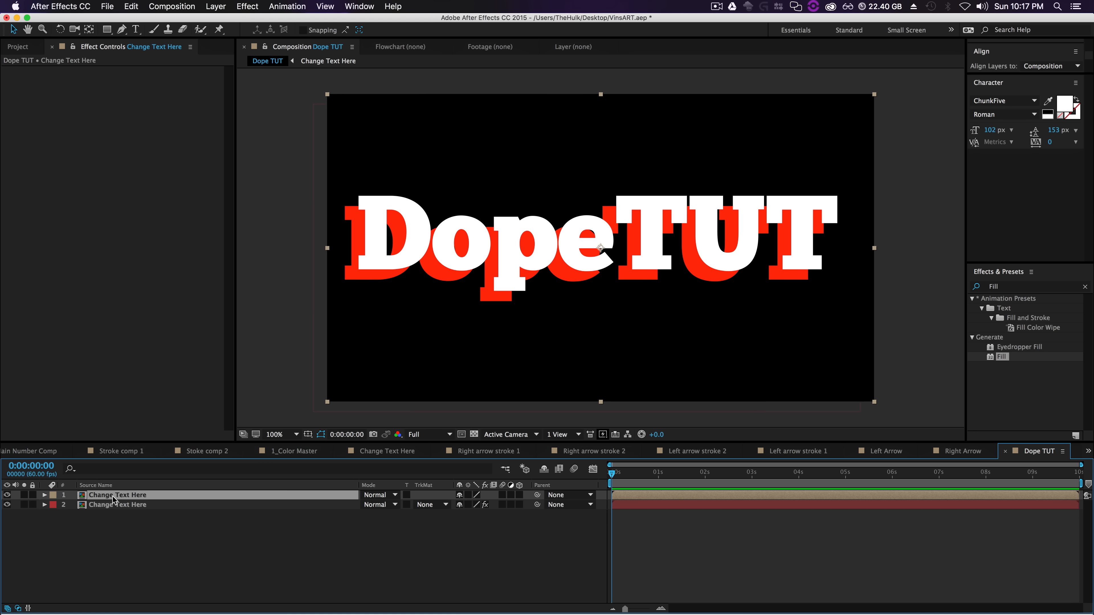
pyautogui.doubleClick(113, 497)
pyautogui.doubleClick(679, 215)
pyautogui.write('Tutorial')
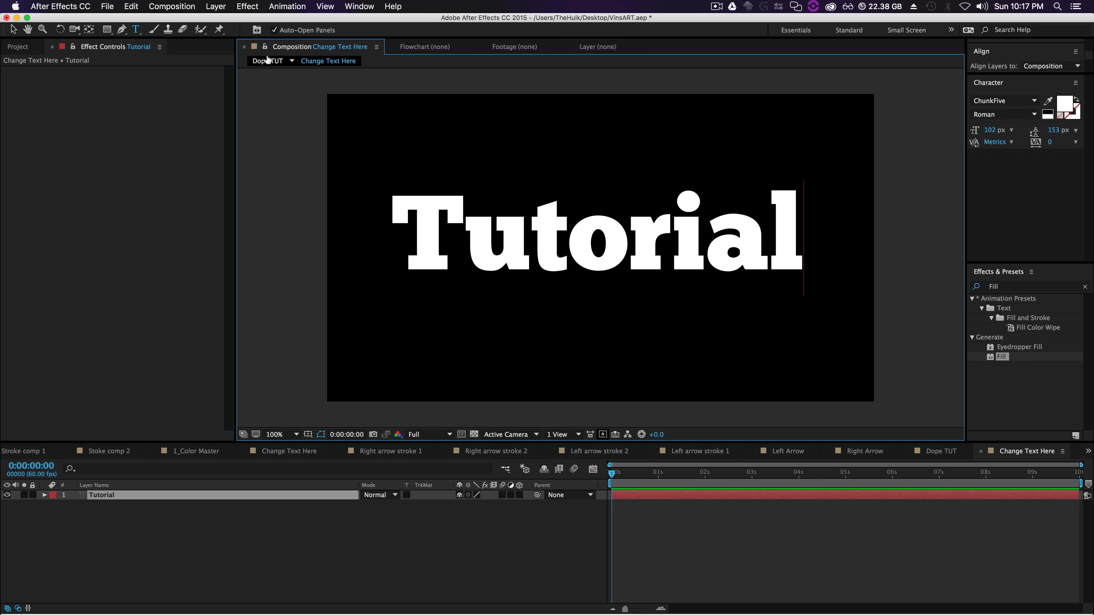
pyautogui.click(267, 61)
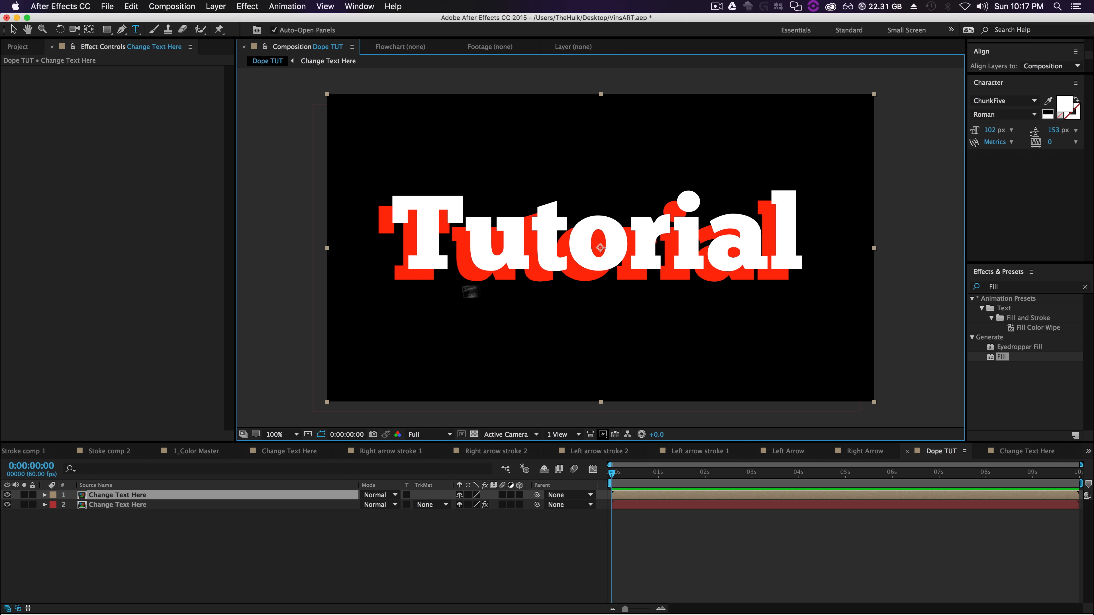
# Step: Try moving the red lower copy almost directly below the white text, and undo the move
pyautogui.click(130, 505)
pyautogui.press('v')
pyautogui.moveTo(569, 295); pyautogui.dragTo(602, 331)
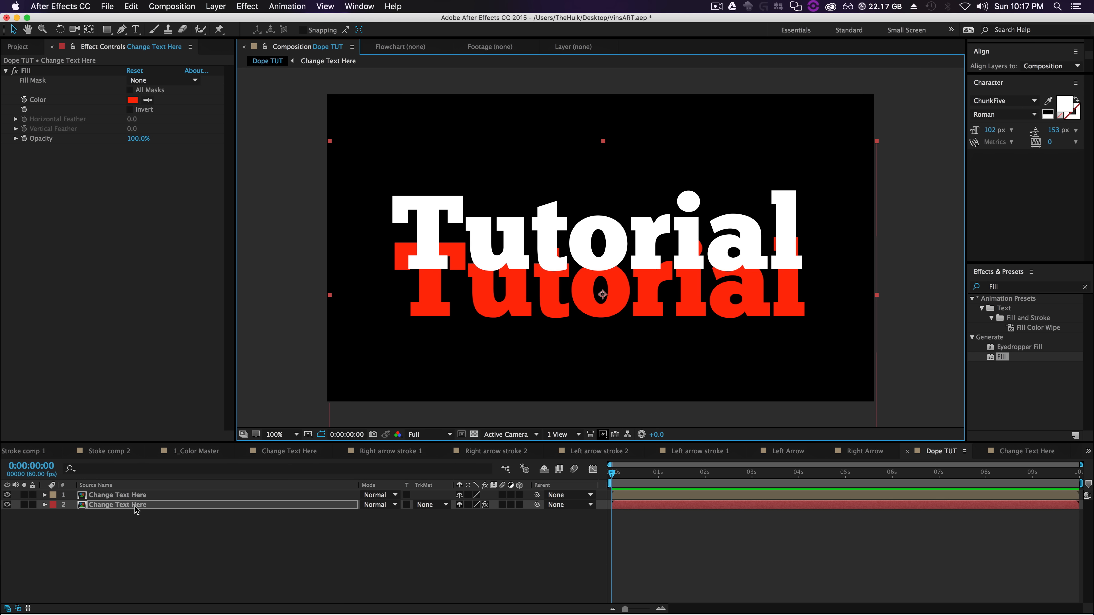
pyautogui.press('super+z')
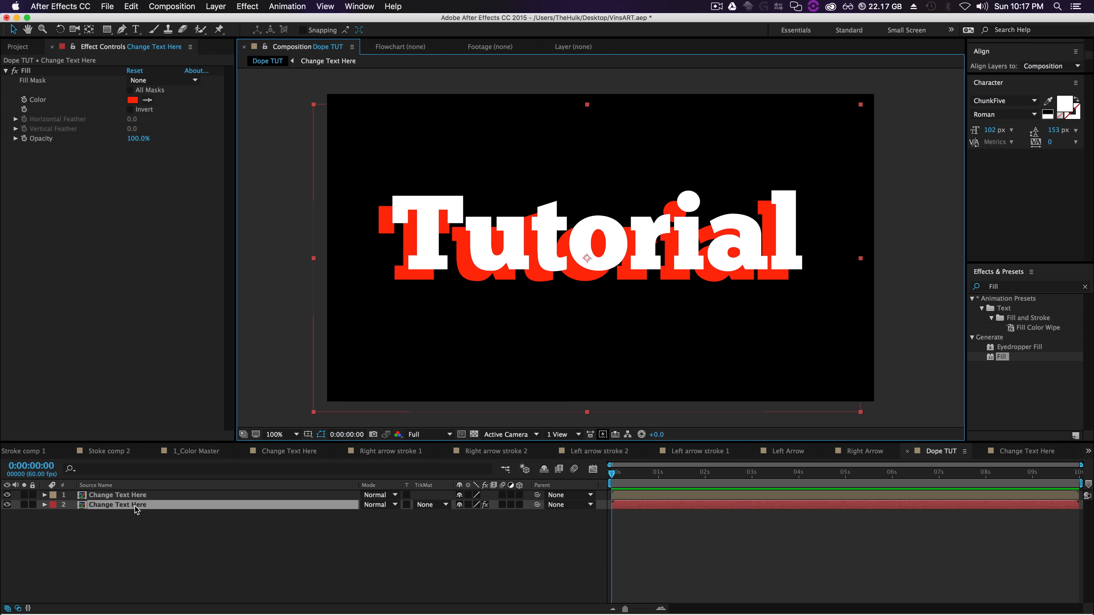
# Step: Undo the text change to "Tutorial" and deselect all layers
pyautogui.press('super+z')
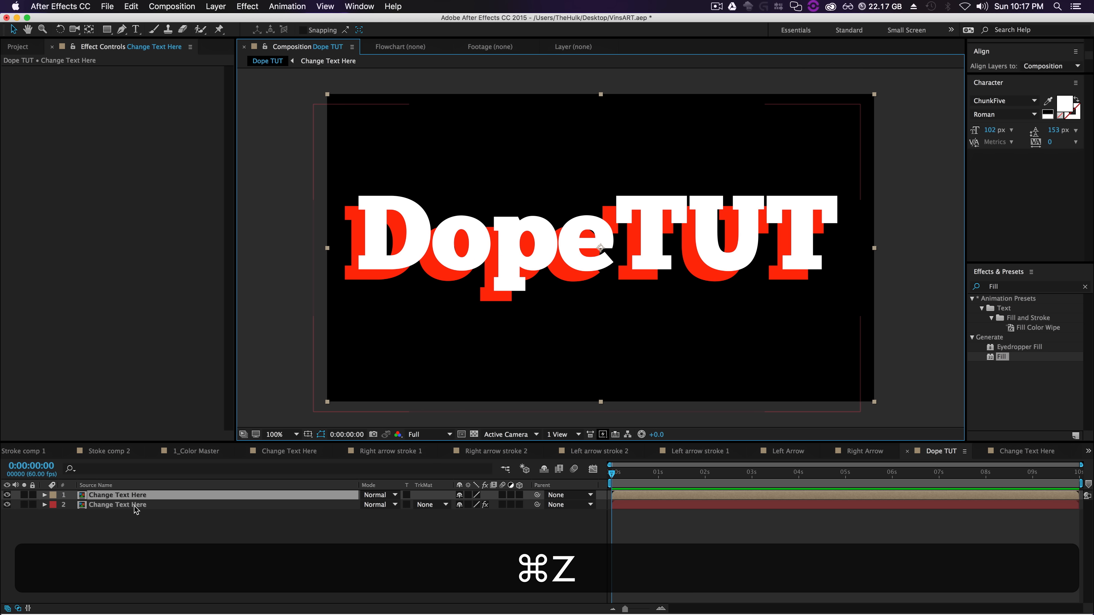
pyautogui.click(241, 540)
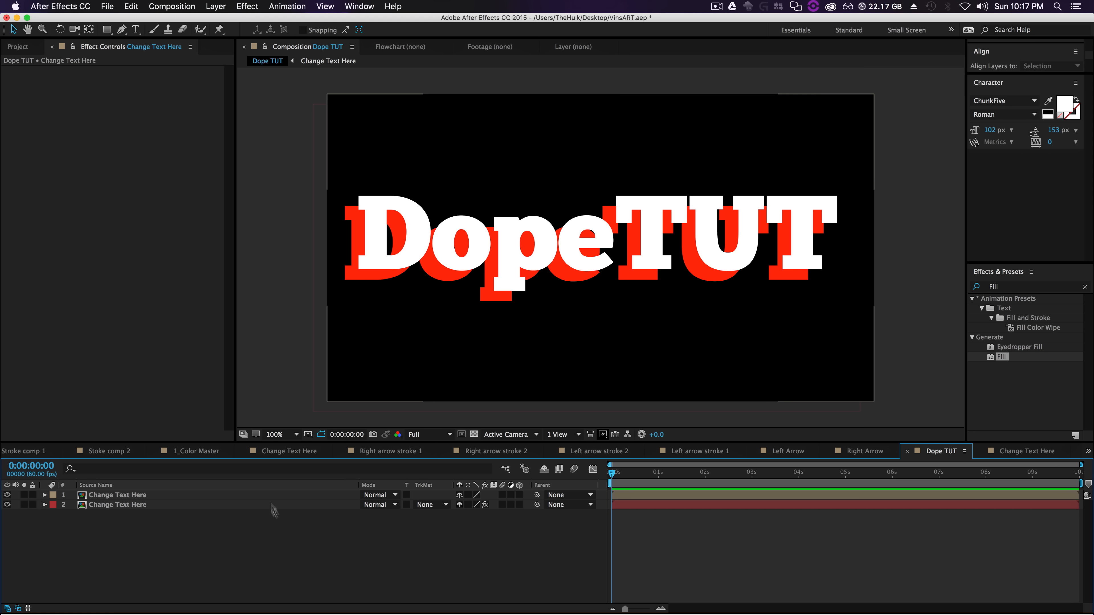
# Step: Draw a tall, thin vertical rectangle over the first "o" as a new shape layer and move its anchor point to the rectangle's centre
pyautogui.click(111, 28)
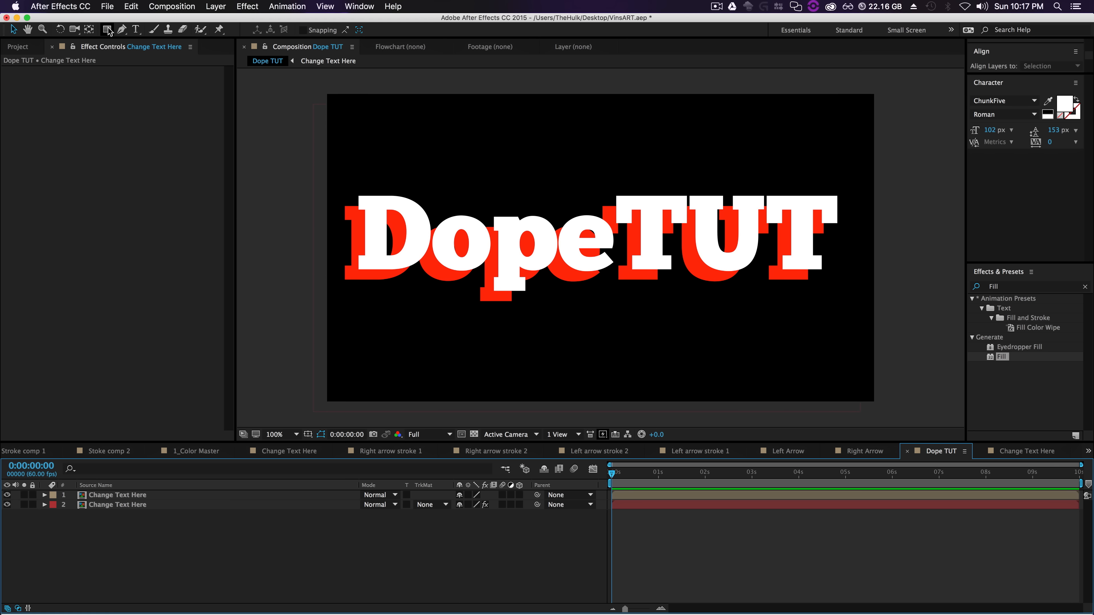
pyautogui.moveTo(448, 121)
pyautogui.mouseDown()
pyautogui.moveTo(449, 426)
pyautogui.moveTo(450, 407)
pyautogui.mouseUp()
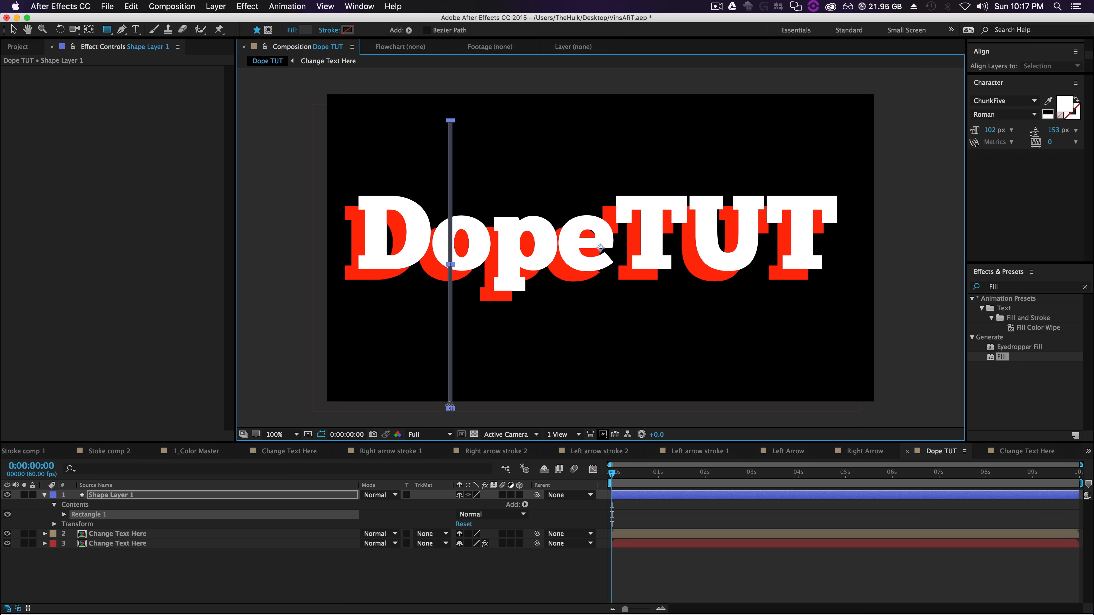
pyautogui.click(89, 30)
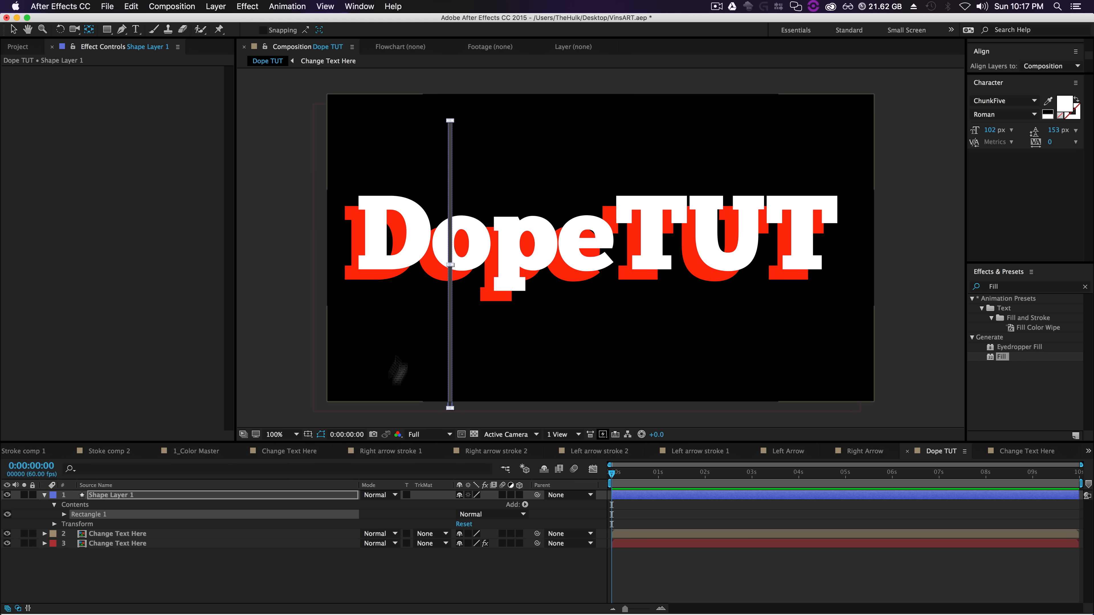
pyautogui.click(244, 495)
pyautogui.click(592, 248)
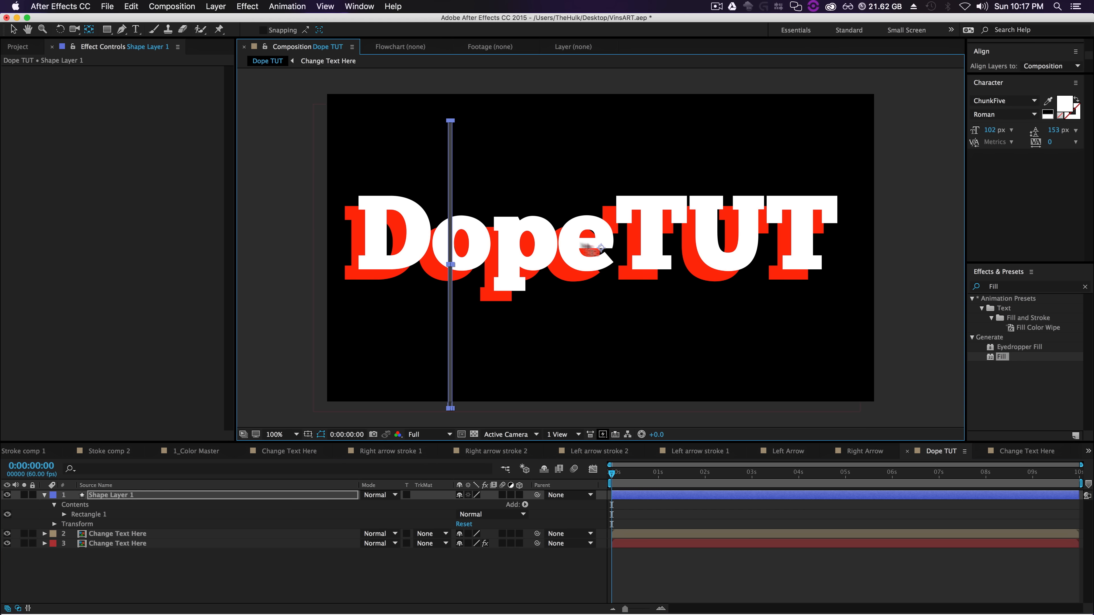
pyautogui.moveTo(451, 260); pyautogui.dragTo(445, 260)
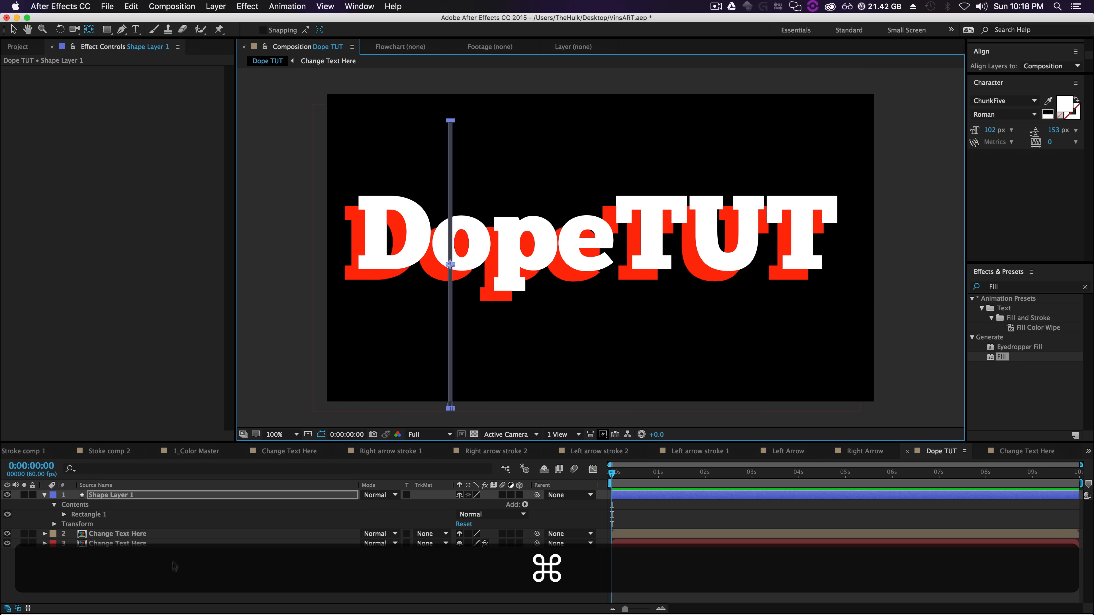
pyautogui.click(172, 573)
# Step: Add a Repeater to Rectangle 1 in Shape Layer 1
pyautogui.click(113, 497)
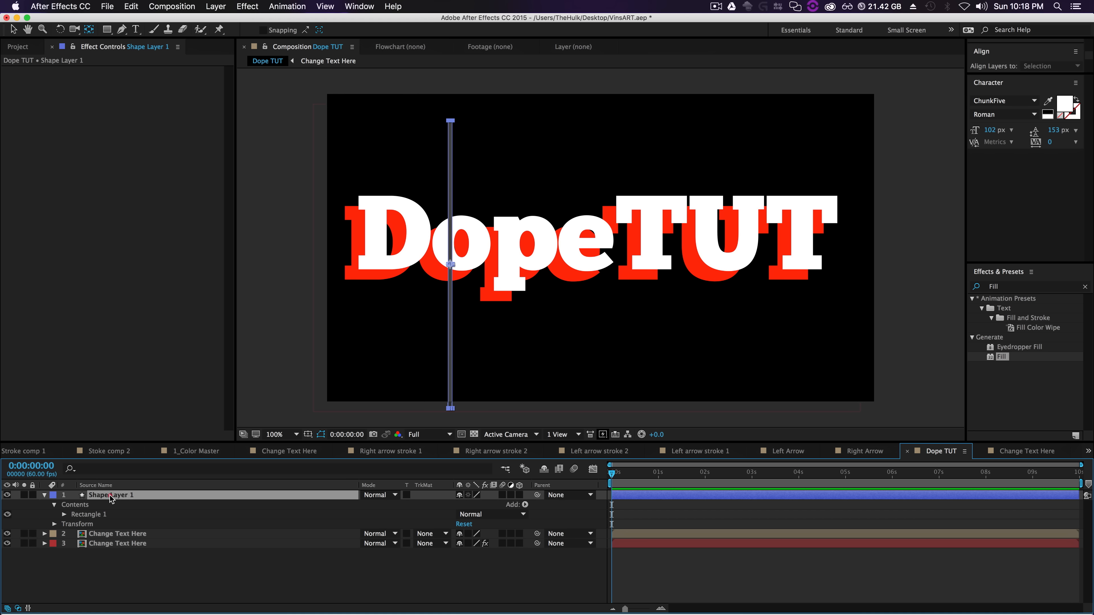
pyautogui.click(72, 514)
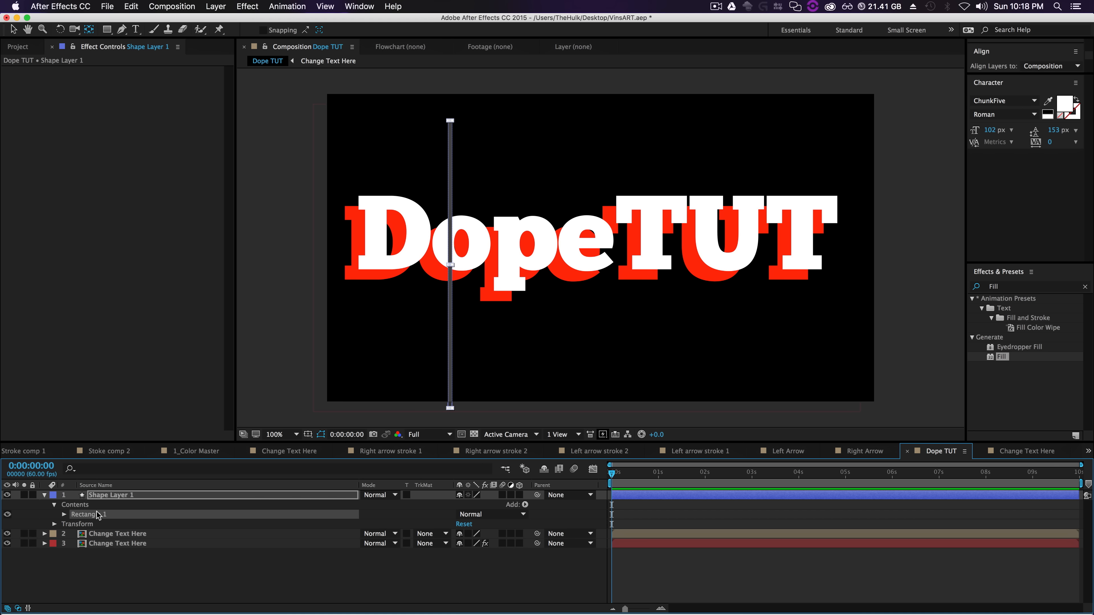
pyautogui.click(525, 504)
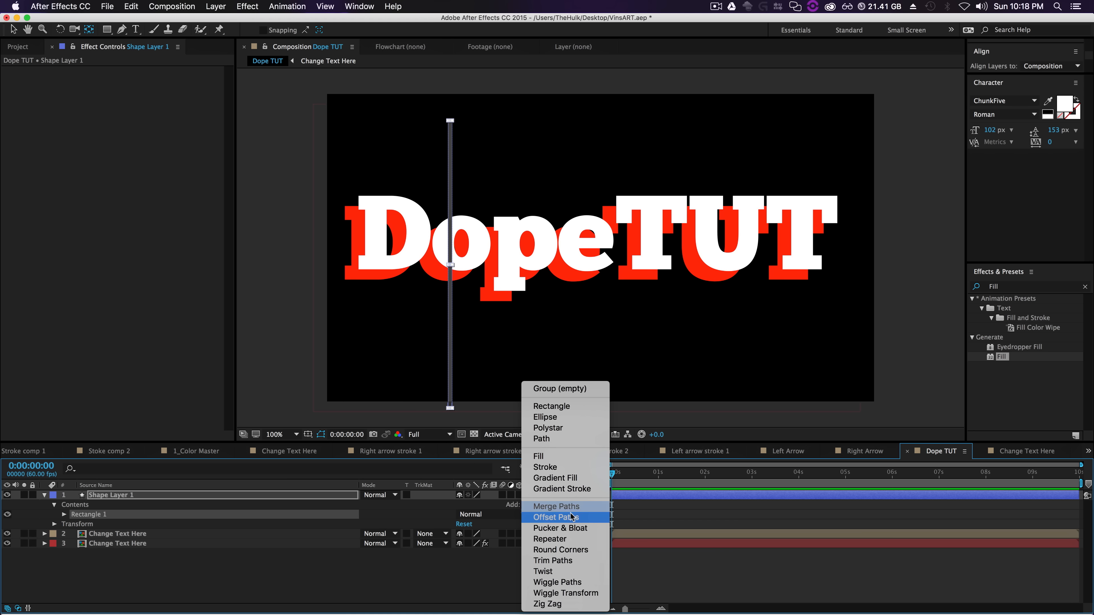
pyautogui.click(563, 539)
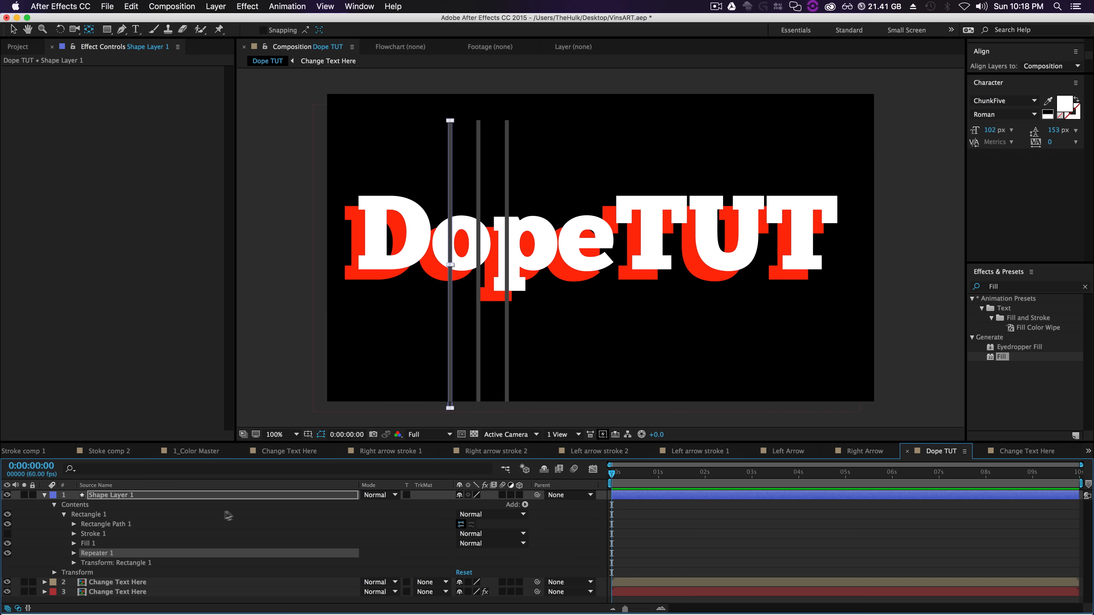
# Step: Set the Repeater's copies to 167 and its offset to -43 so bars span the full composition width
pyautogui.click(74, 553)
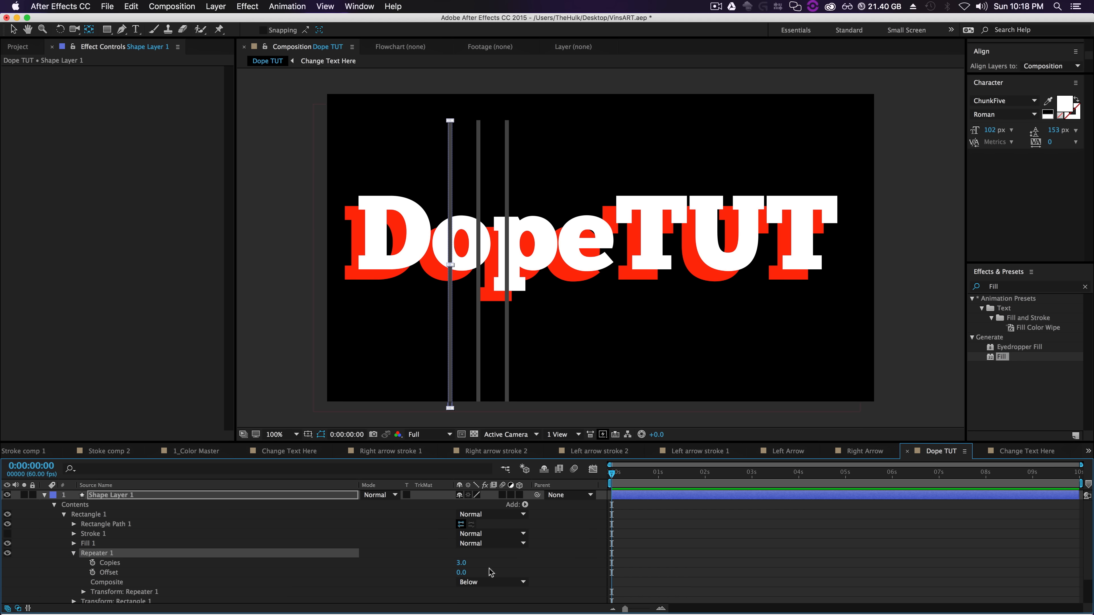
pyautogui.moveTo(461, 562); pyautogui.dragTo(565, 581)
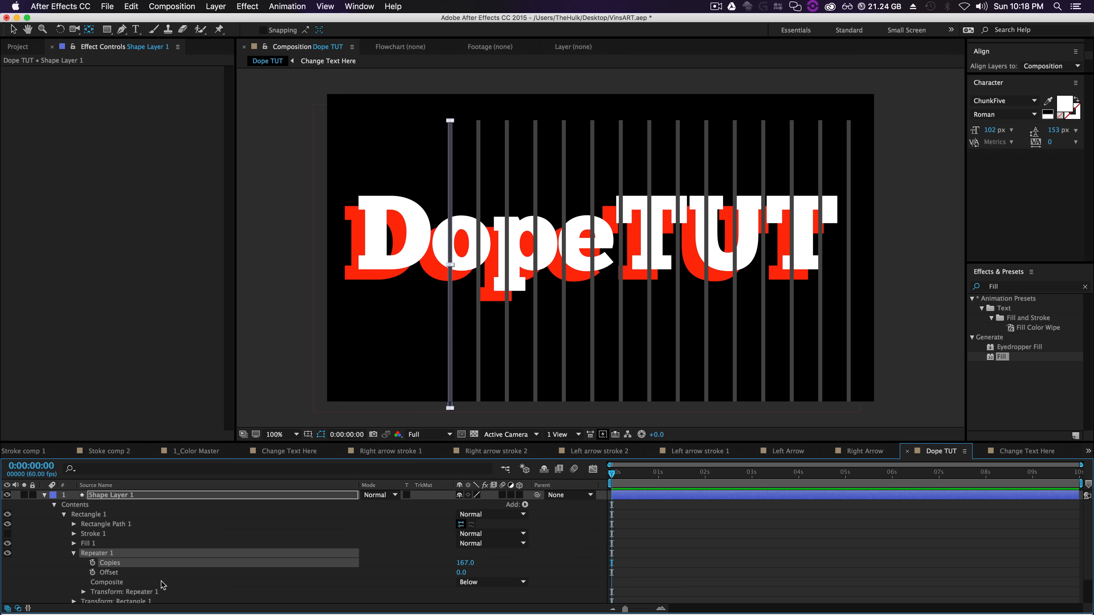
pyautogui.moveTo(461, 572); pyautogui.dragTo(378, 569)
pyautogui.moveTo(464, 572); pyautogui.dragTo(582, 575)
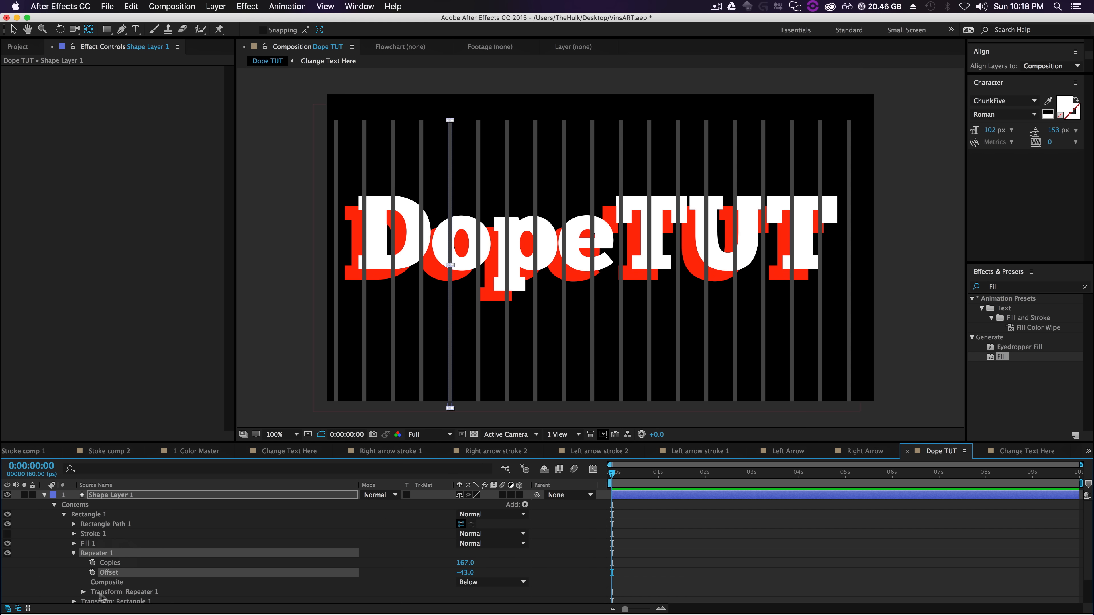
# Step: Set the Repeater's transform position to 33, 0 to bring the bars closer together
pyautogui.click(83, 592)
pyautogui.moveTo(256, 444); pyautogui.dragTo(259, 316)
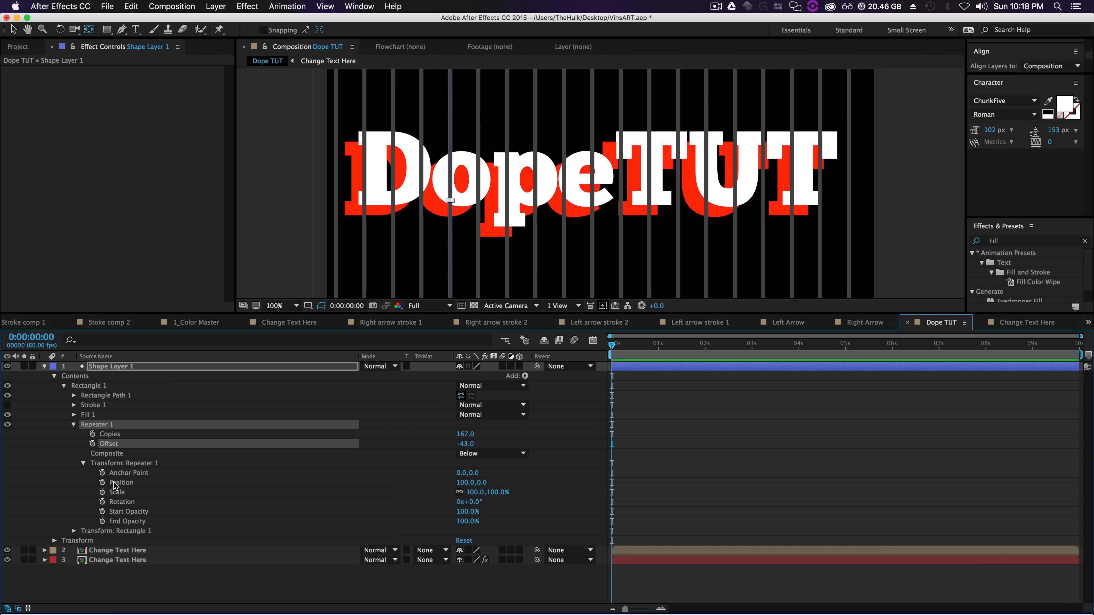
pyautogui.moveTo(459, 481); pyautogui.dragTo(431, 488)
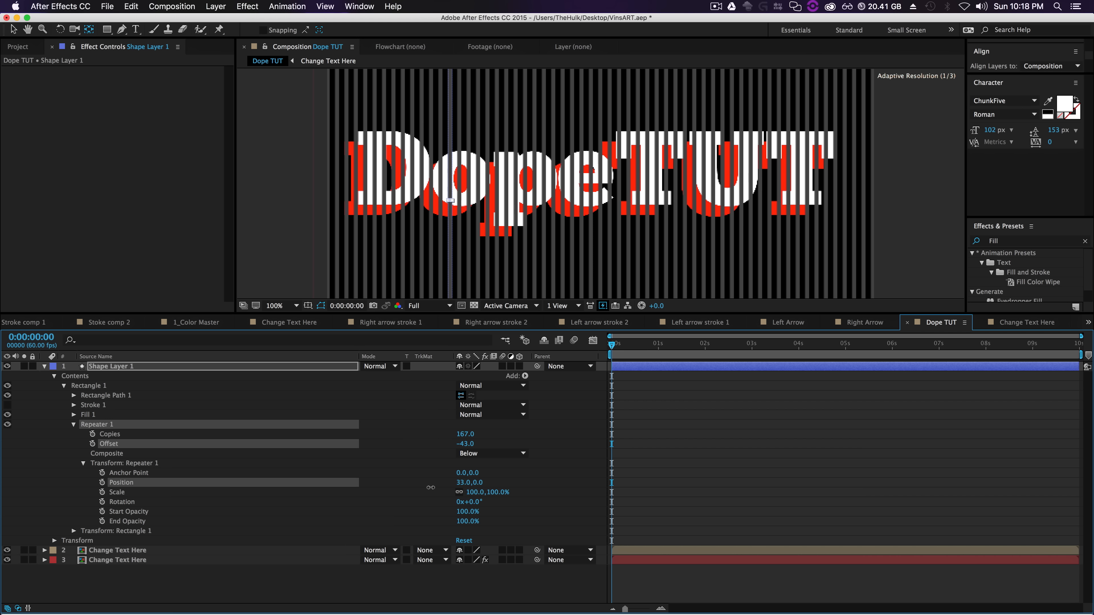
pyautogui.scroll(-1, 519, 190)
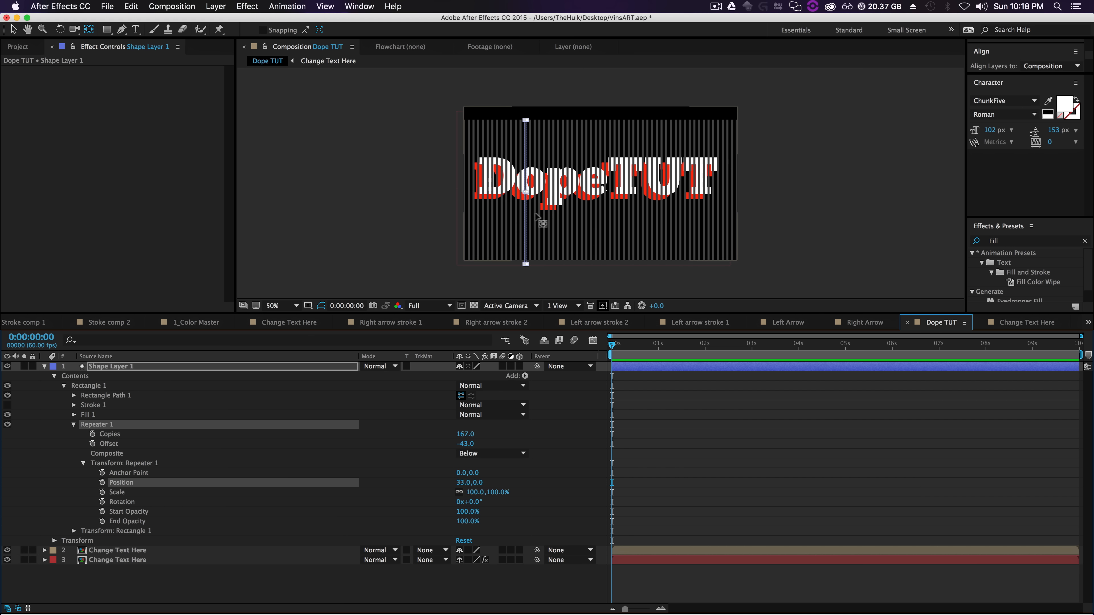
pyautogui.scroll(1, 537, 216)
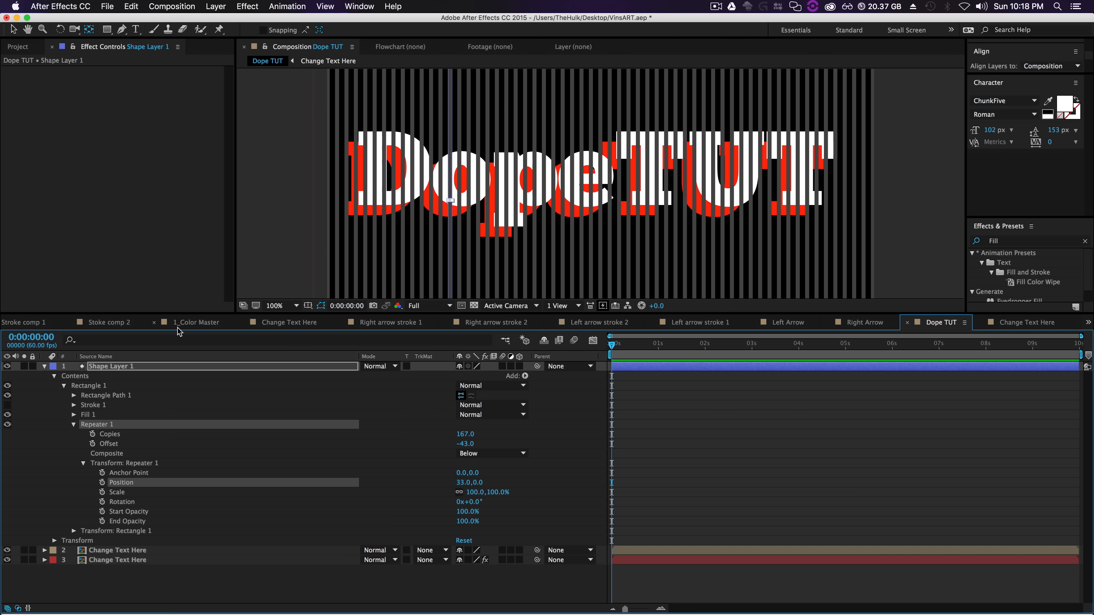
# Step: Rotate Shape Layer 1 by -19° so the stripes run diagonally
pyautogui.click(104, 369)
pyautogui.press('r')
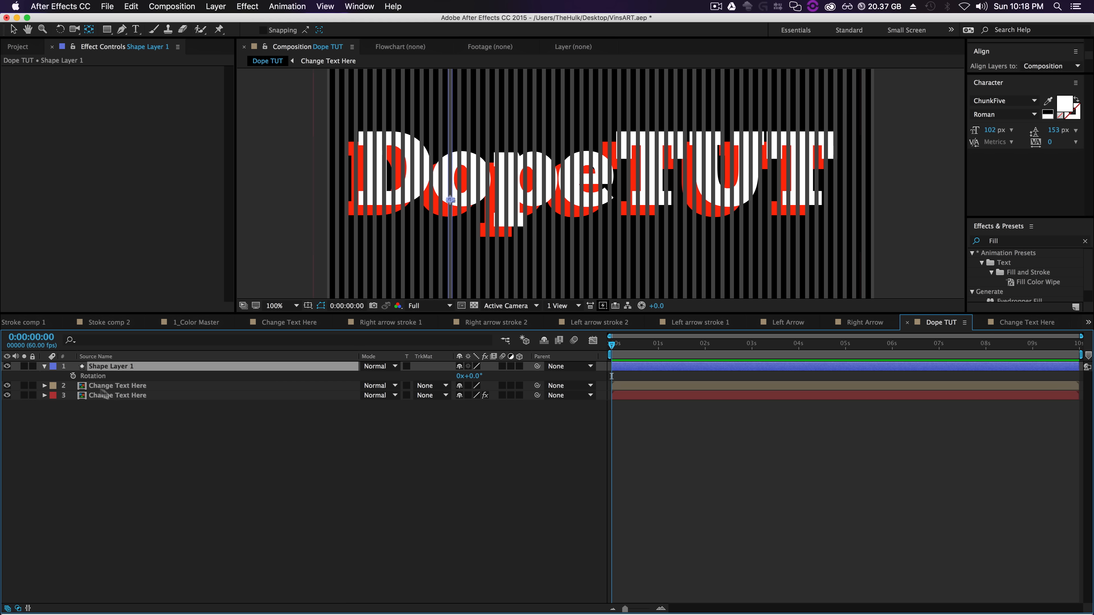
pyautogui.moveTo(475, 373); pyautogui.dragTo(462, 374)
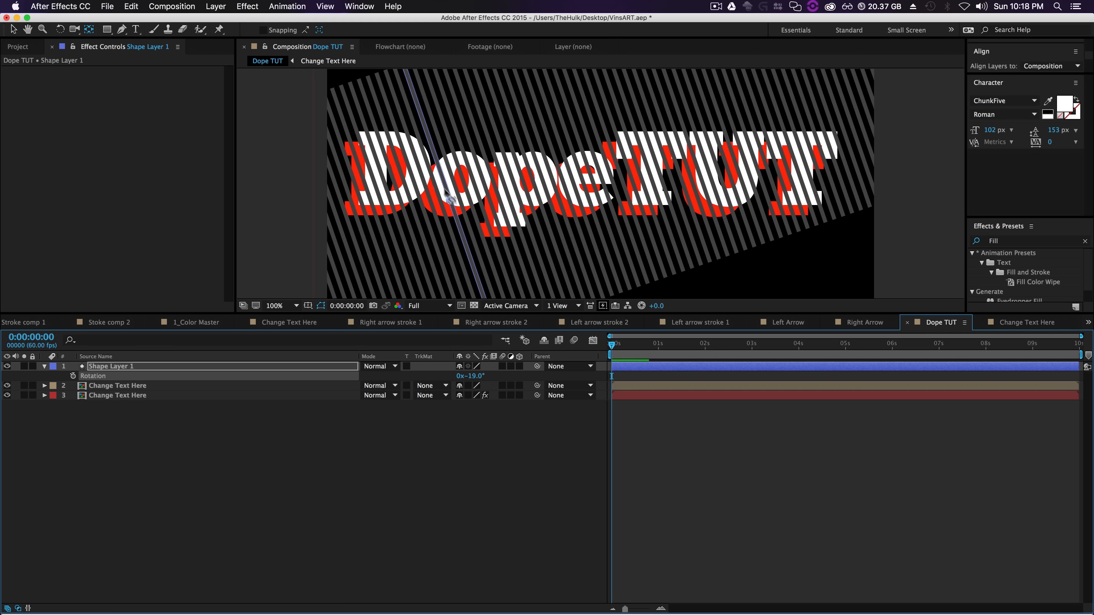
pyautogui.press('v')
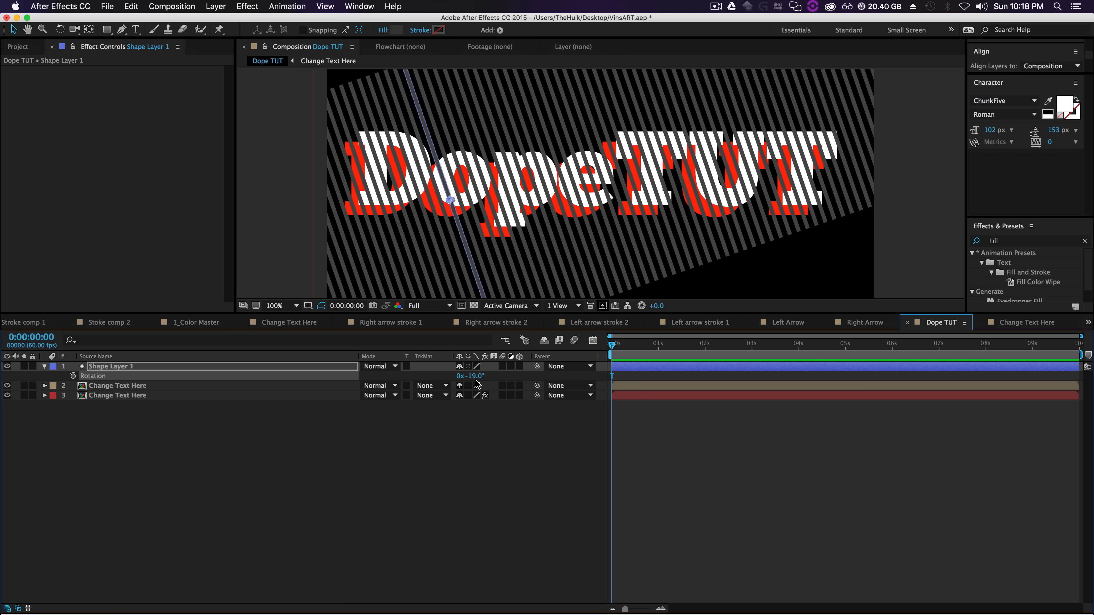
# Step: Scale Shape Layer 1 to 78% horizontally and 191% vertically so the stripes cover the whole frame
pyautogui.press(',')
pyautogui.press(',')
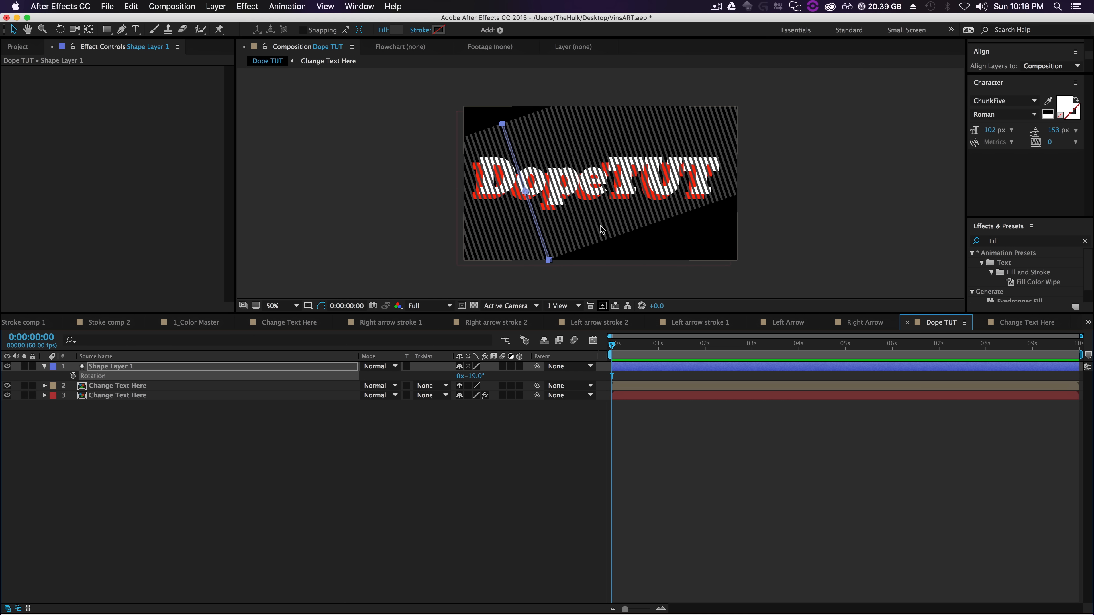
pyautogui.press('s')
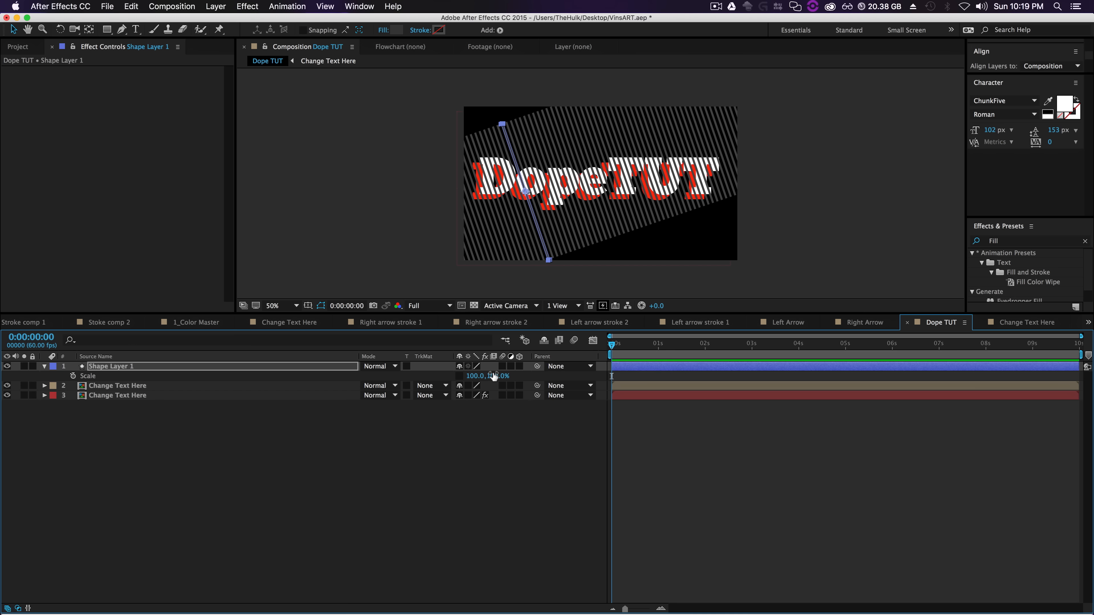
pyautogui.moveTo(493, 376); pyautogui.dragTo(548, 383)
pyautogui.click(539, 452)
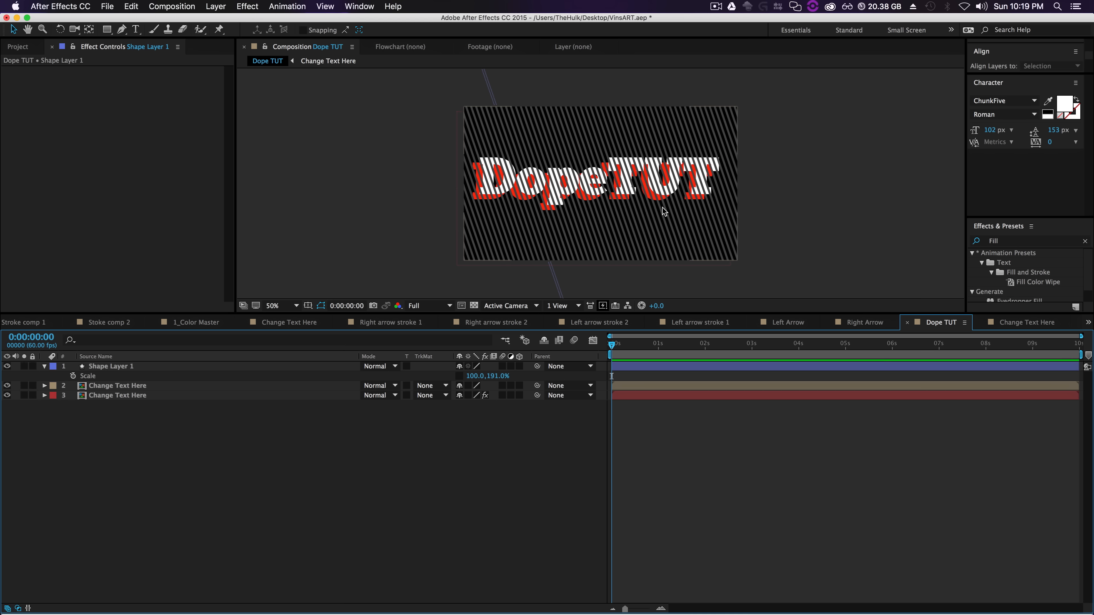
pyautogui.press('/')
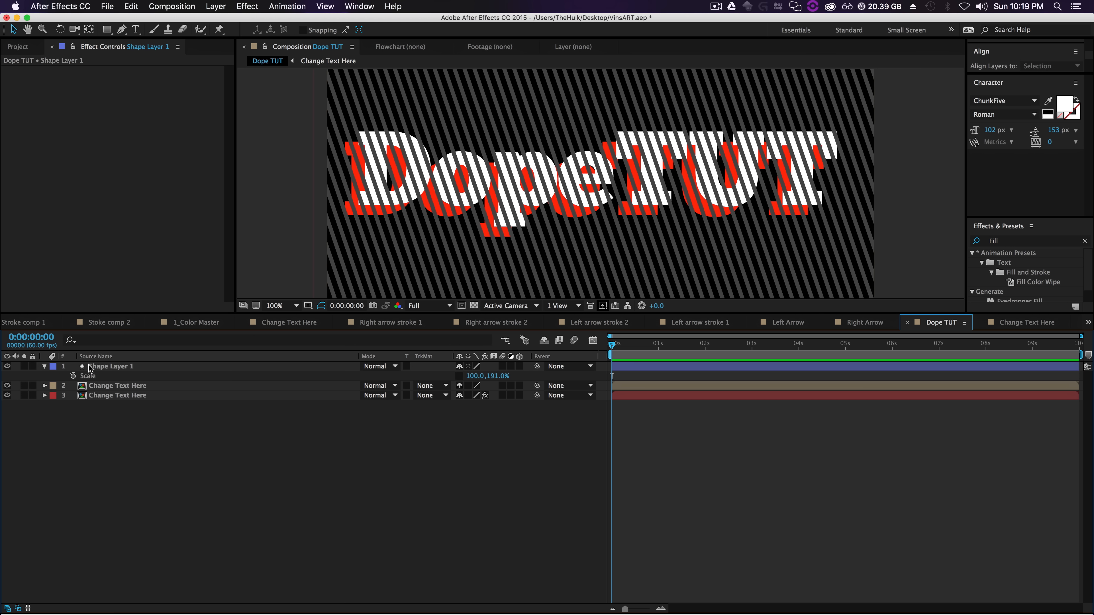
pyautogui.moveTo(474, 376); pyautogui.dragTo(463, 376)
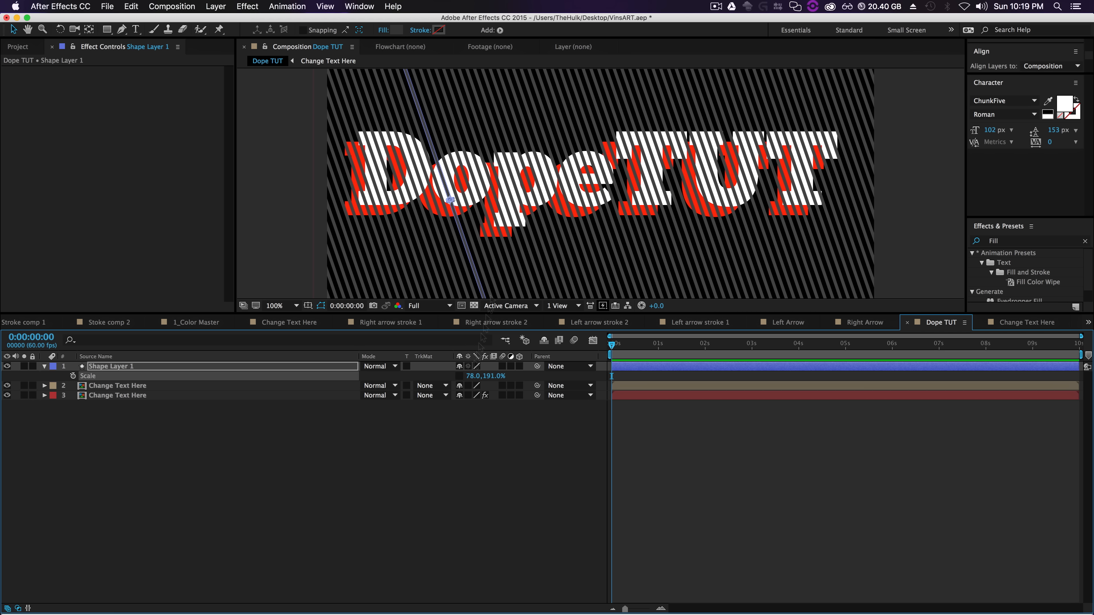
# Step: Set the composition view magnification to fit and enlarge the viewer area above the timeline
pyautogui.scroll(-1, 581, 125)
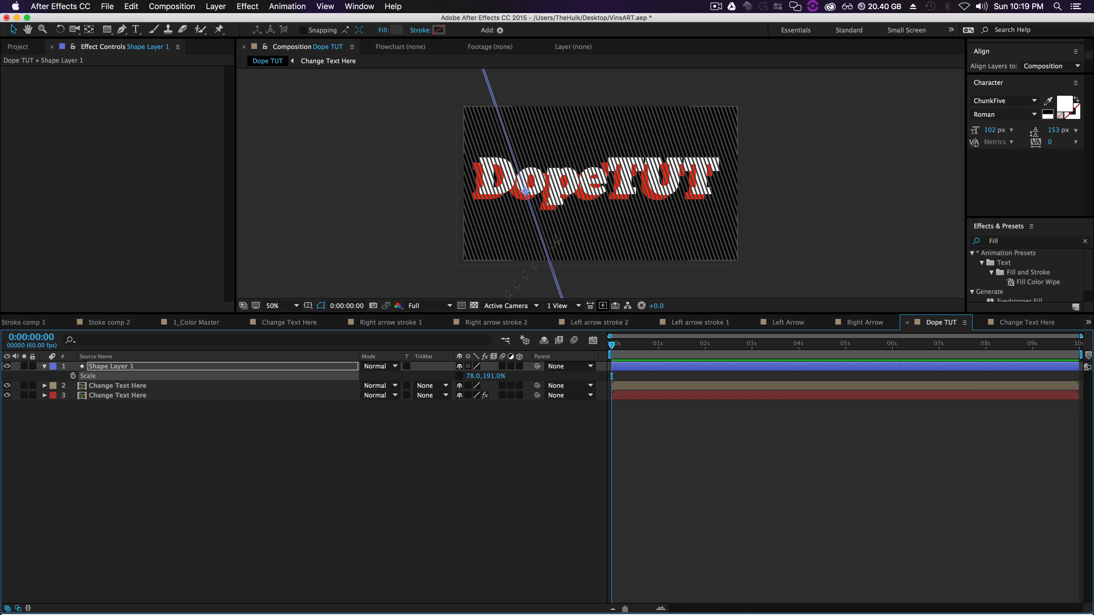
pyautogui.click(289, 307)
pyautogui.click(301, 327)
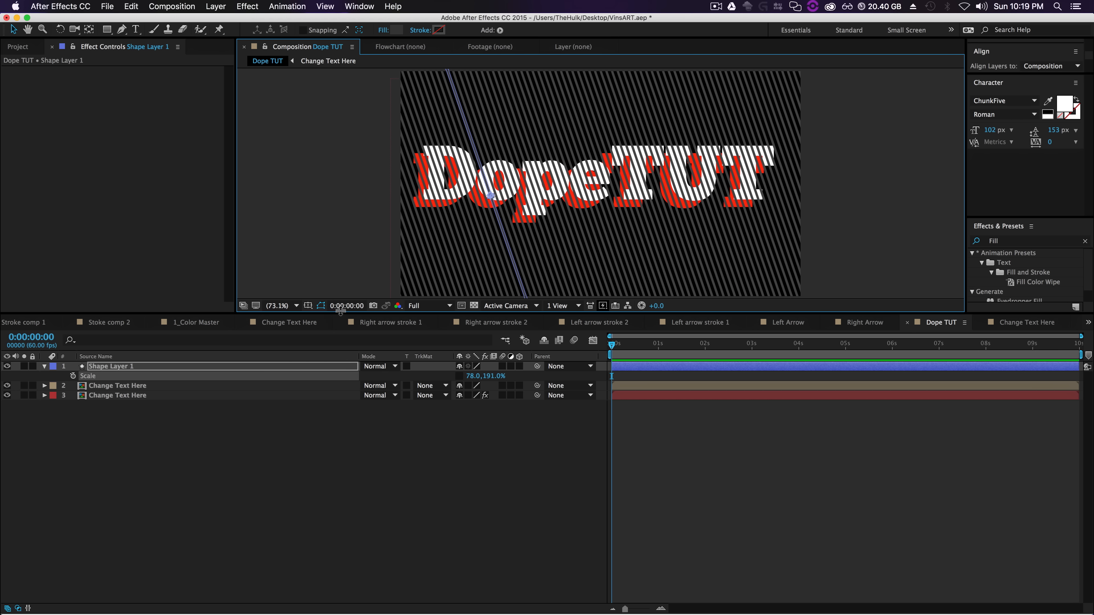
pyautogui.moveTo(339, 314); pyautogui.dragTo(351, 410)
pyautogui.click(303, 557)
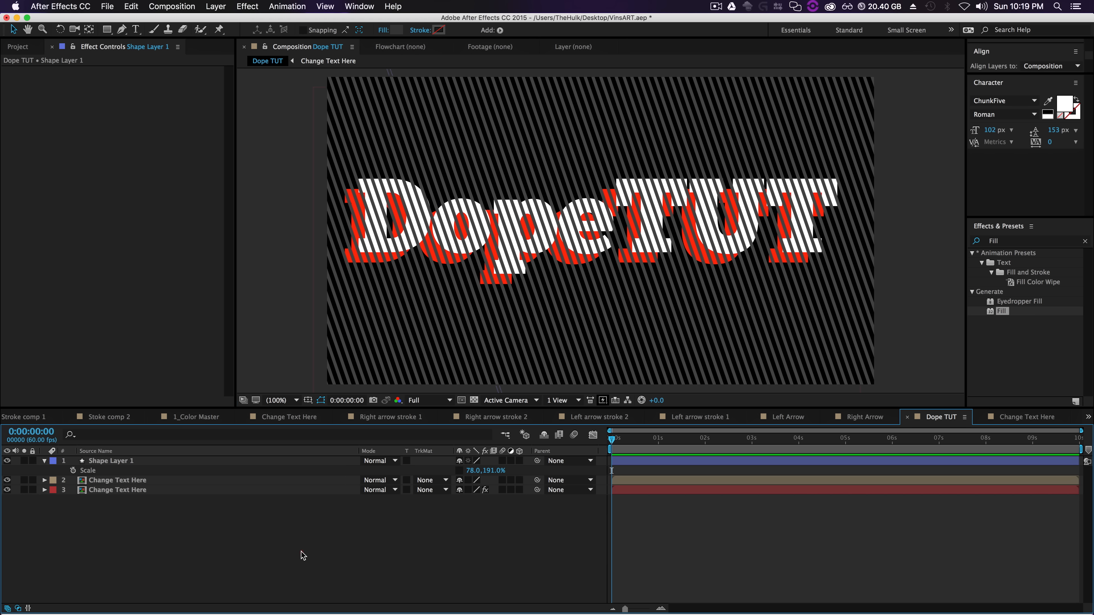
# Step: Move Shape Layer 1 between the white text layer and the red Change Text Here layer, then deselect it
pyautogui.click(98, 461)
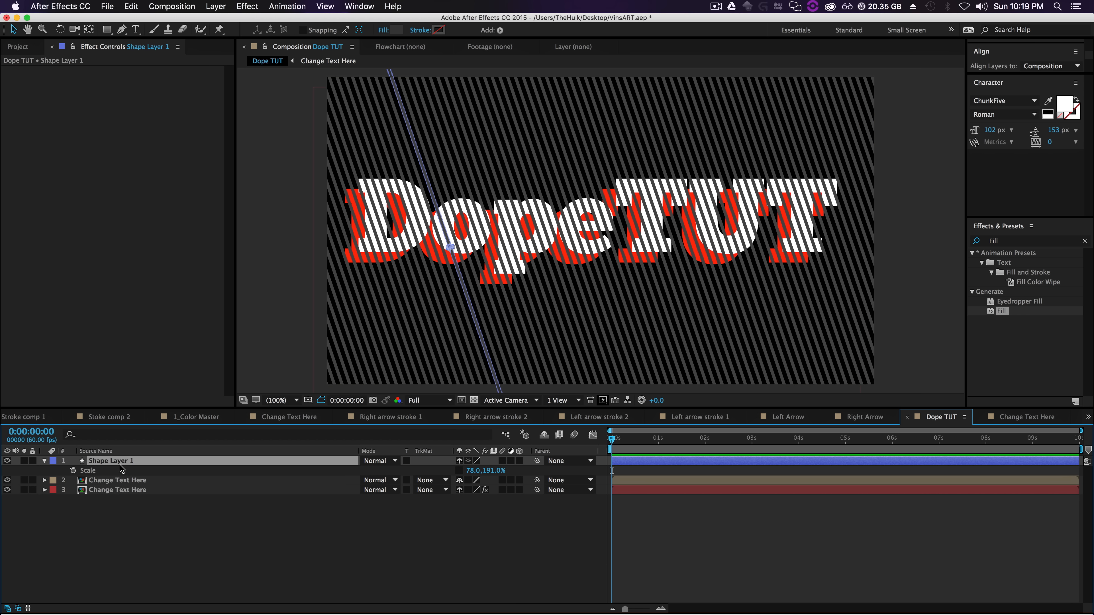
pyautogui.moveTo(107, 463); pyautogui.dragTo(140, 491)
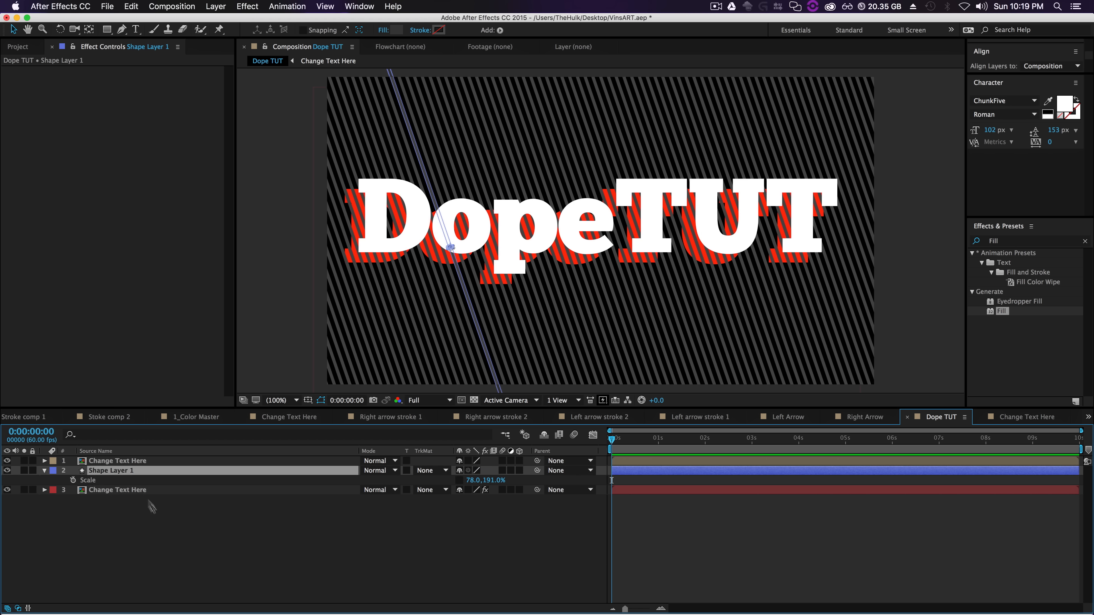
pyautogui.click(160, 544)
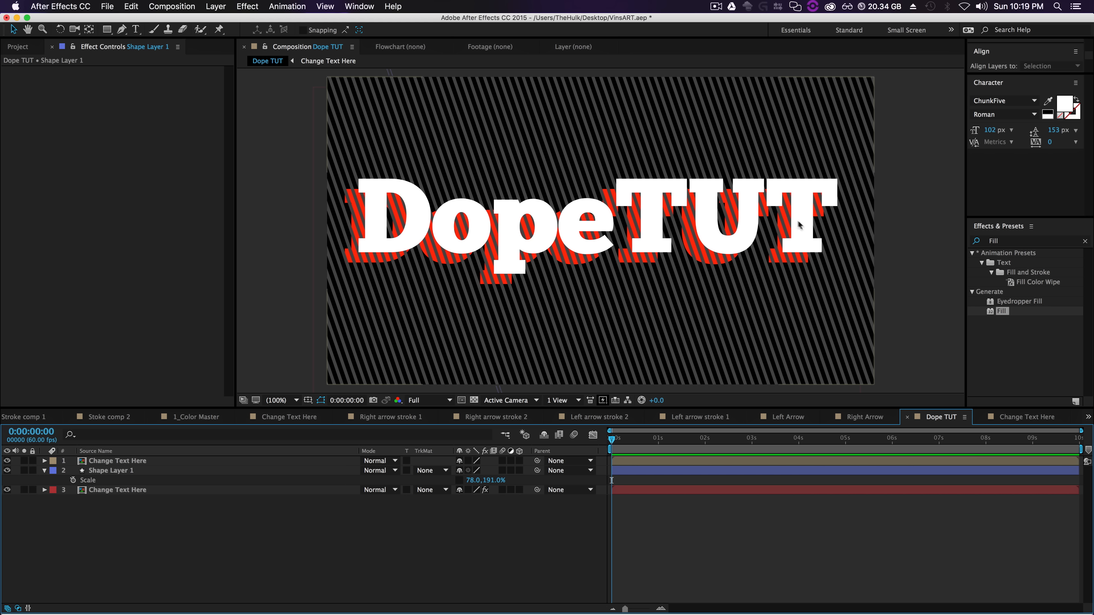
# Step: Hide the Modes column in the Dope TUT timeline
pyautogui.click(123, 491)
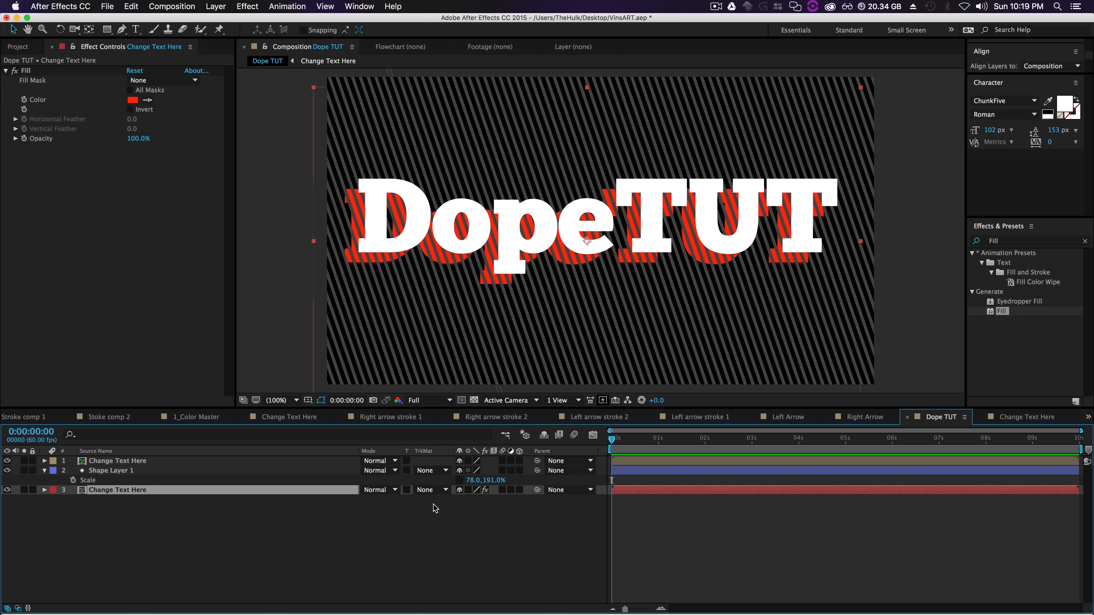
pyautogui.rightClick(312, 457)
pyautogui.moveTo(366, 487)
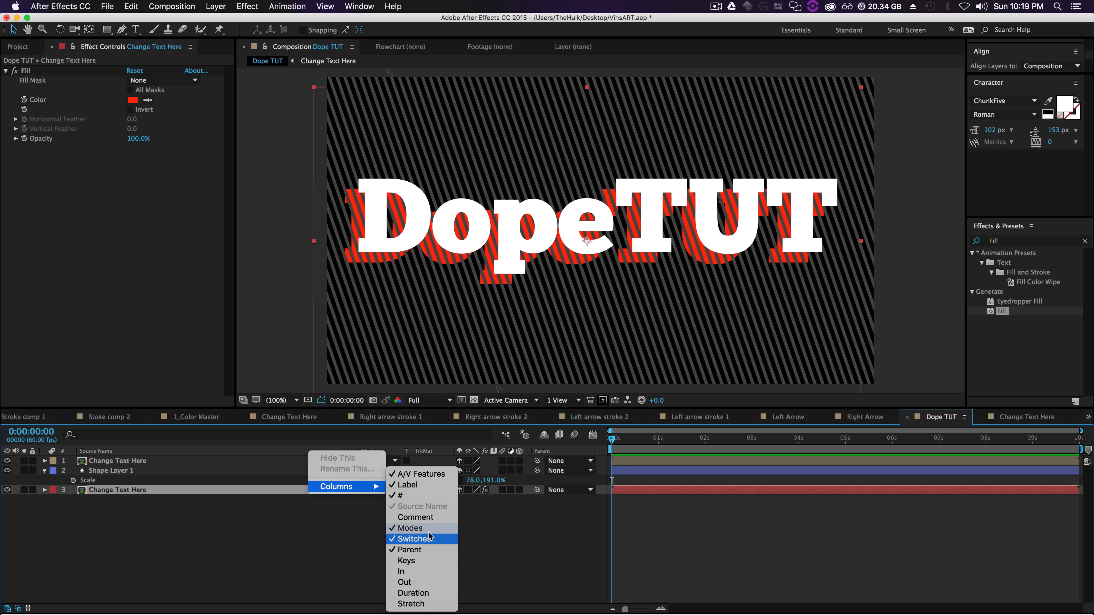
pyautogui.click(444, 528)
pyautogui.click(225, 540)
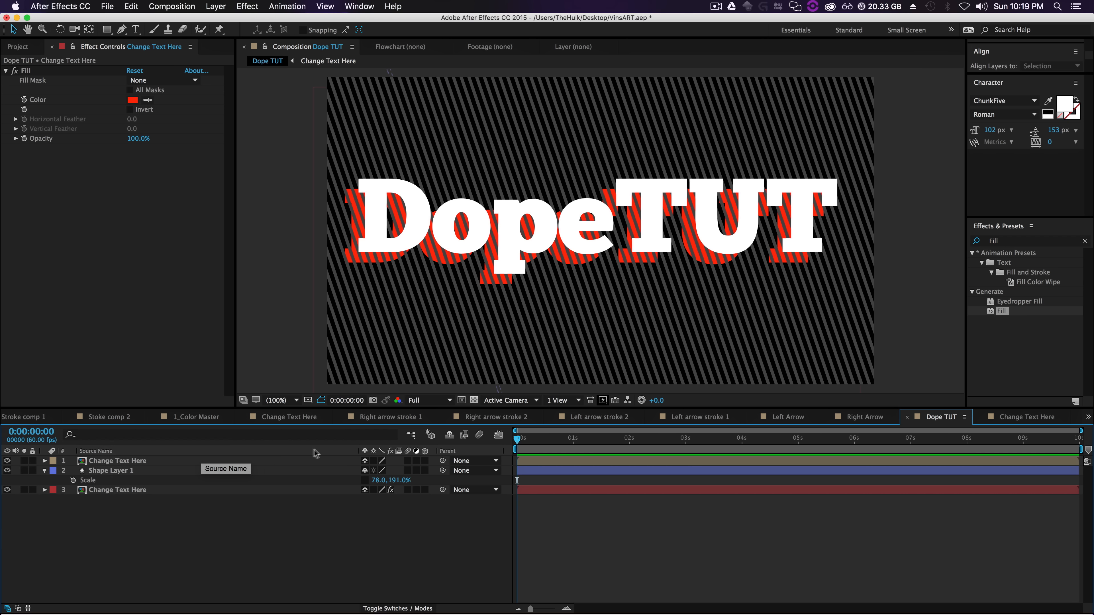
# Step: Show the Modes column and set the red Change Text Here layer's track matte to an Alpha Matte from Shape Layer 1
pyautogui.rightClick(234, 452)
pyautogui.moveTo(276, 487)
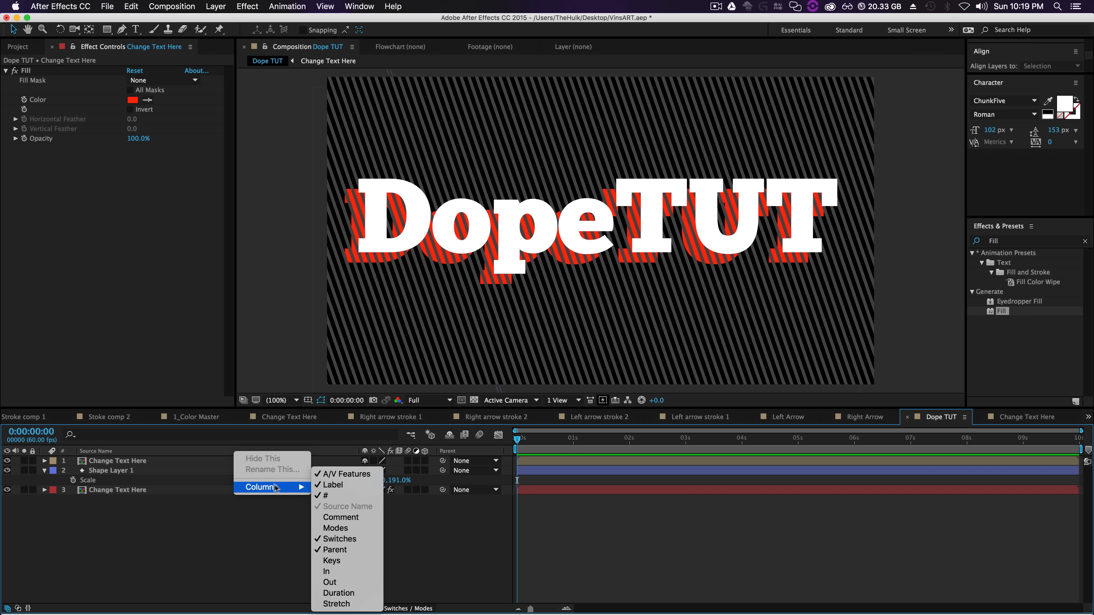
pyautogui.click(369, 528)
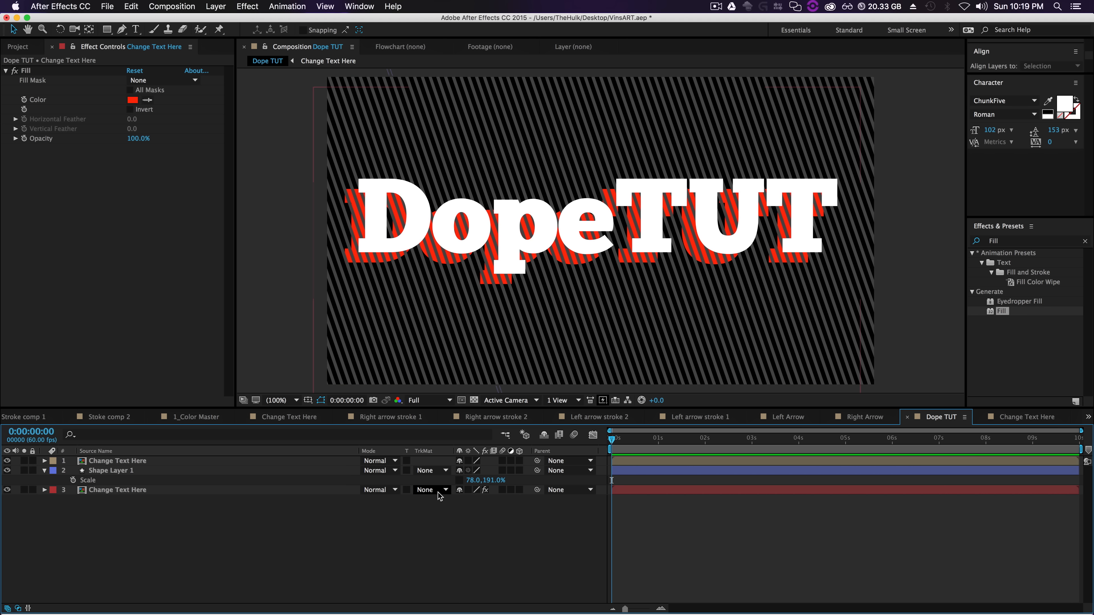
pyautogui.press('super+z')
pyautogui.click(443, 490)
pyautogui.click(443, 519)
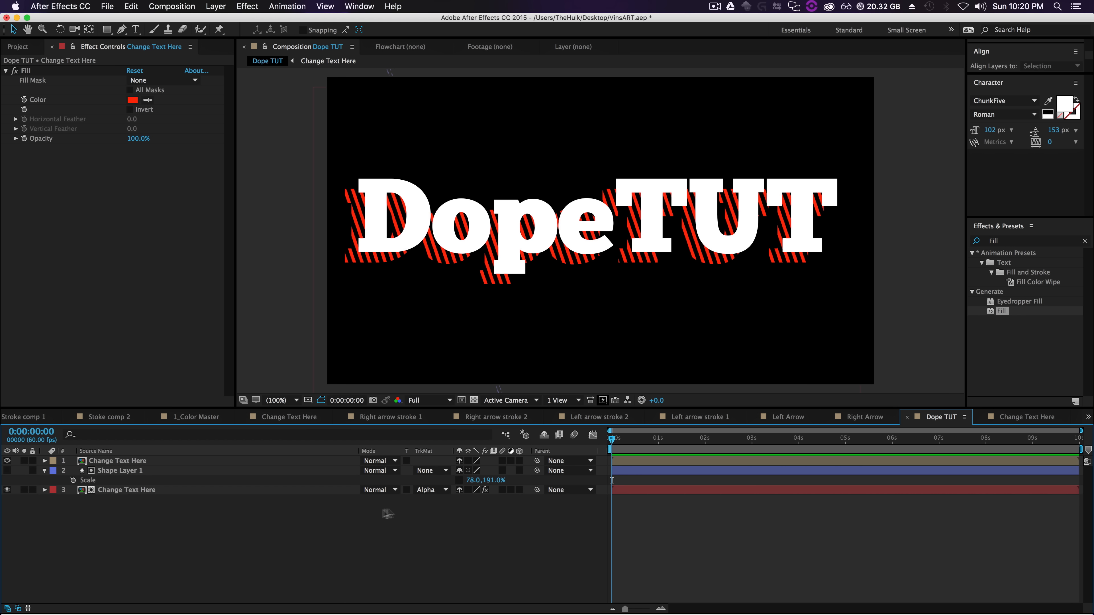
# Step: Switch Shape Layer 1's visibility on and off again to compare the matted stripes with the original stripe layer
pyautogui.click(129, 490)
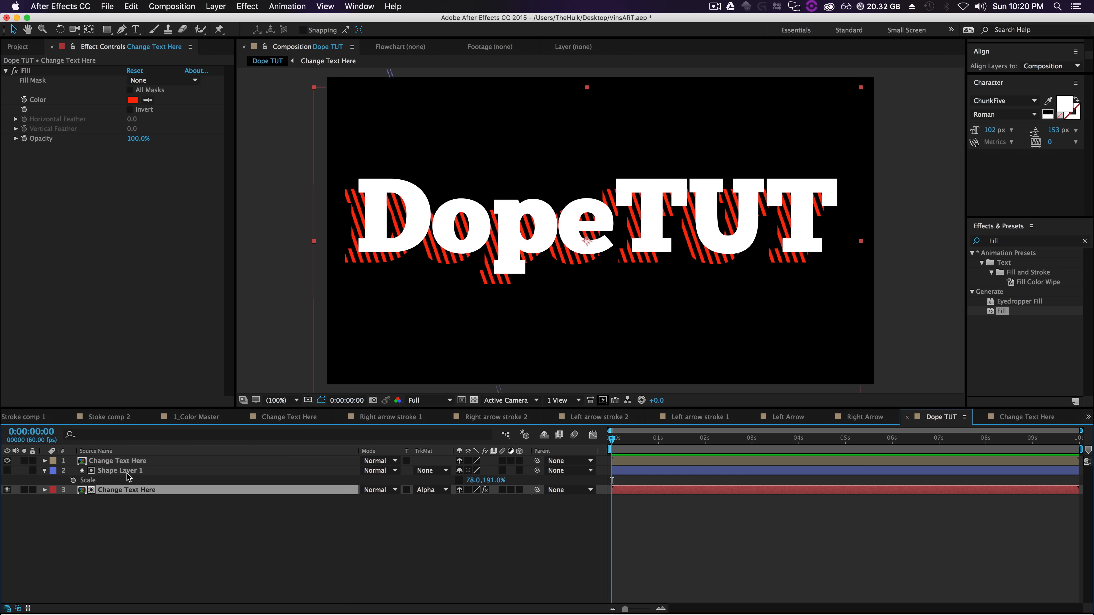
pyautogui.click(8, 470)
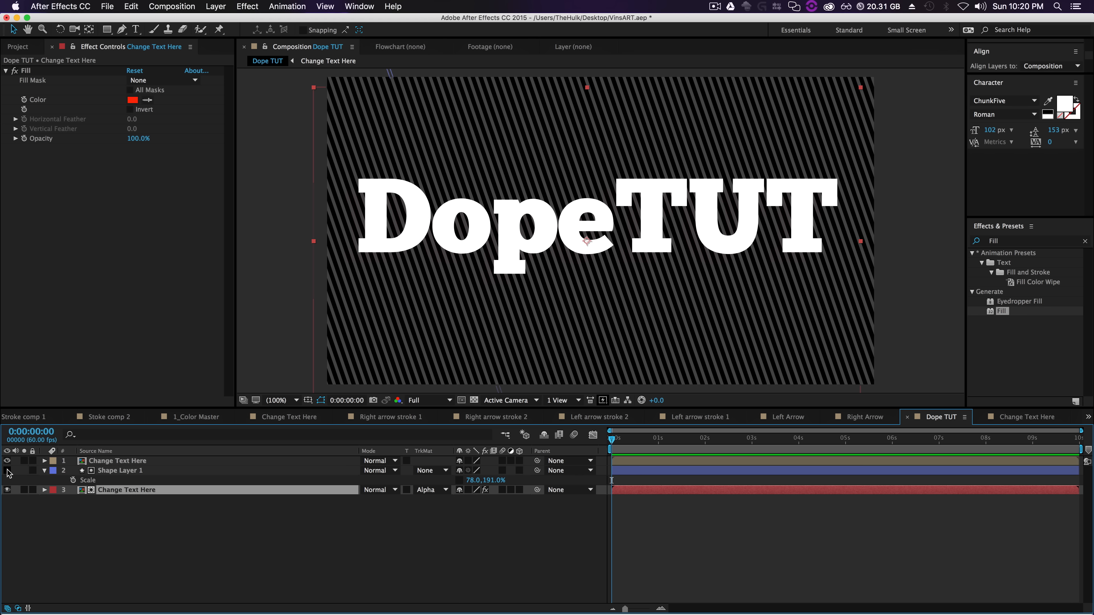
pyautogui.click(7, 470)
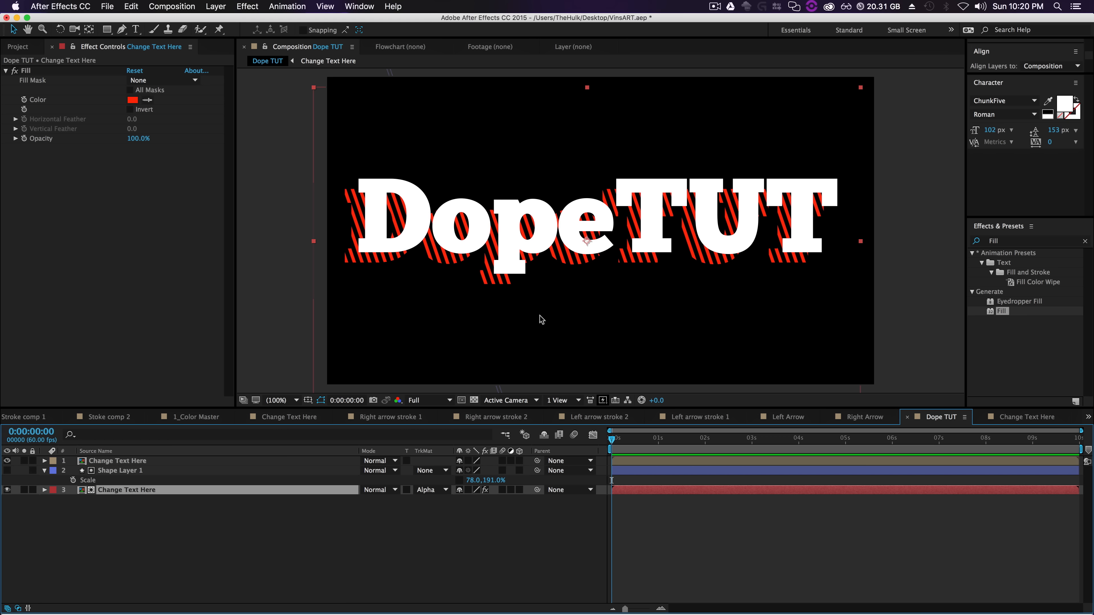
pyautogui.click(153, 511)
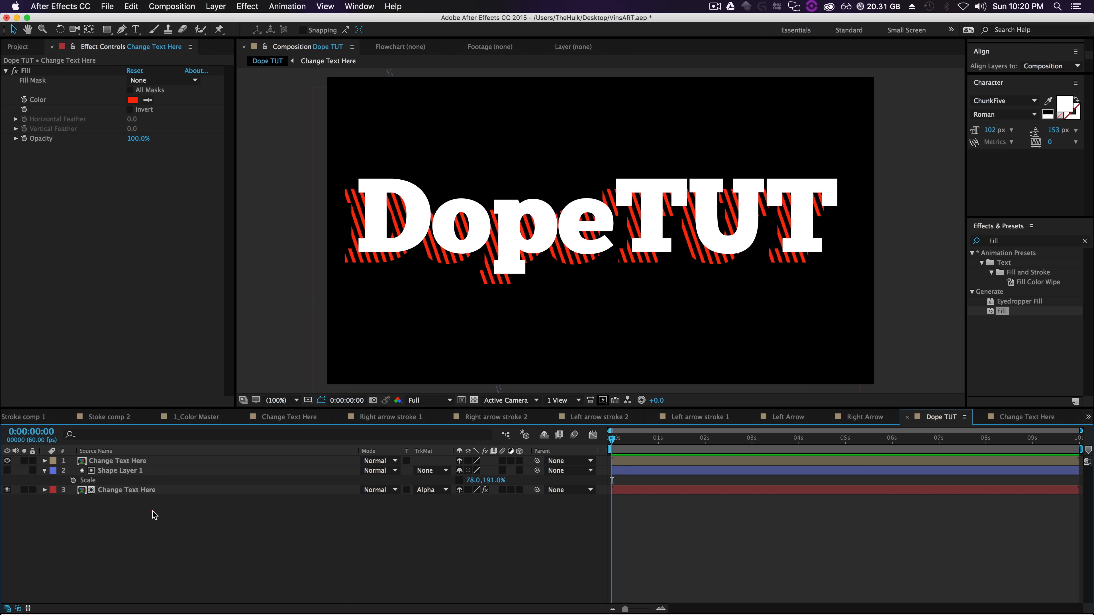
# Step: Duplicate the red Change Text Here layer and place the copy at the very bottom of the layer stack
pyautogui.click(125, 491)
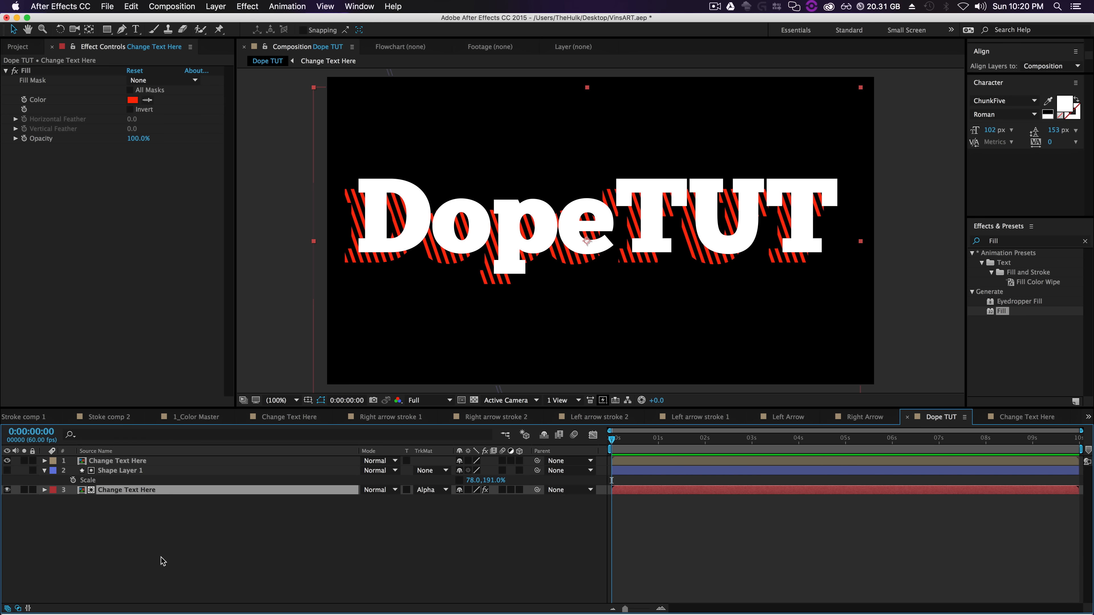
pyautogui.press('super+d')
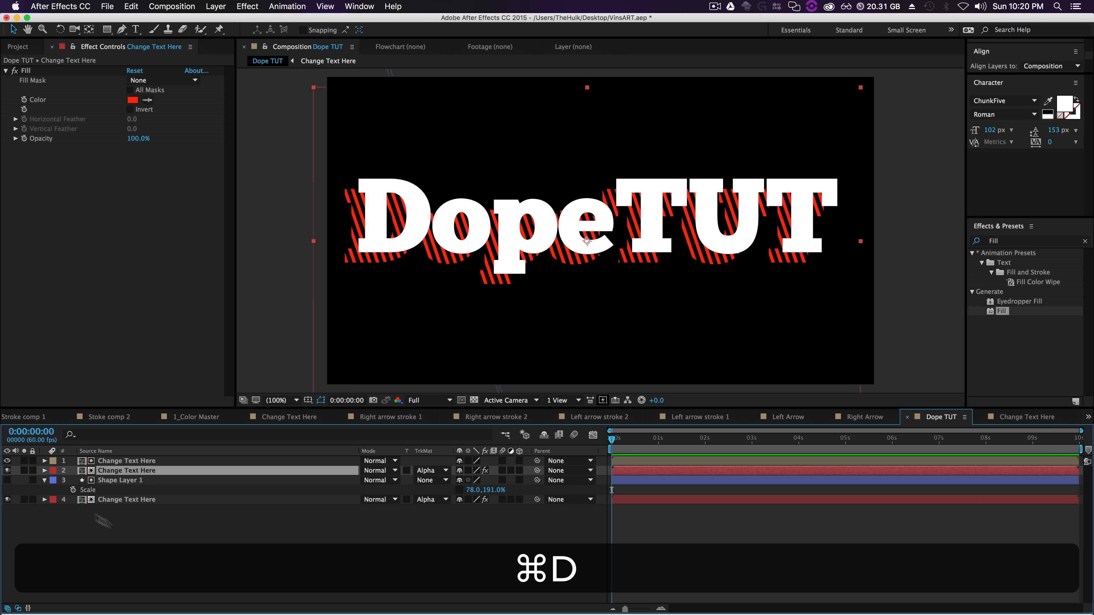
pyautogui.moveTo(130, 472); pyautogui.dragTo(162, 512)
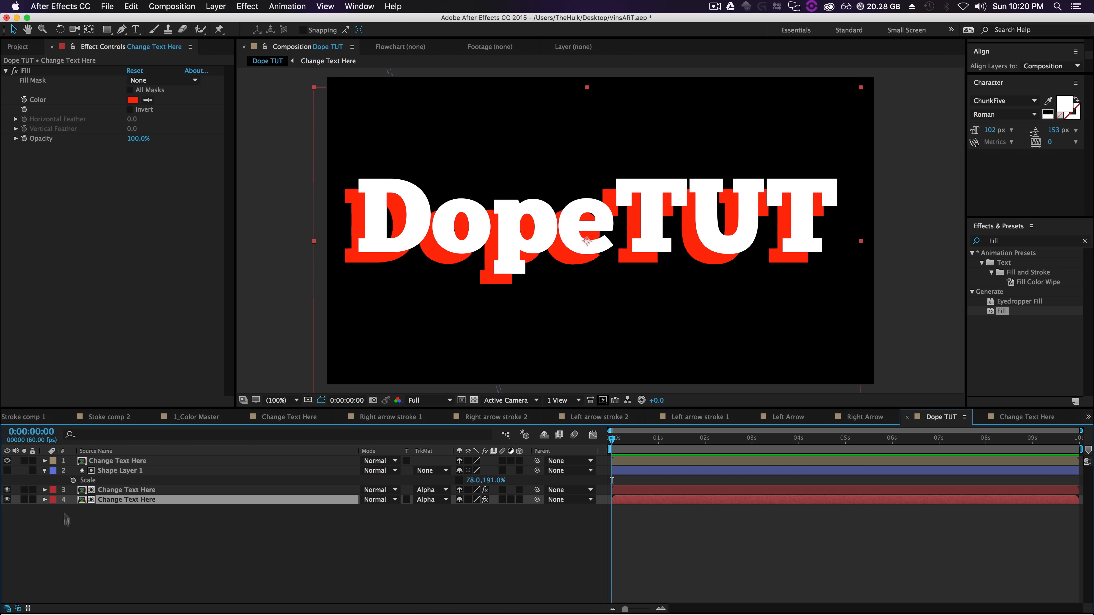
# Step: Set the Fill color of the bottom Change Text Here layer to dark orange D86F08
pyautogui.click(133, 100)
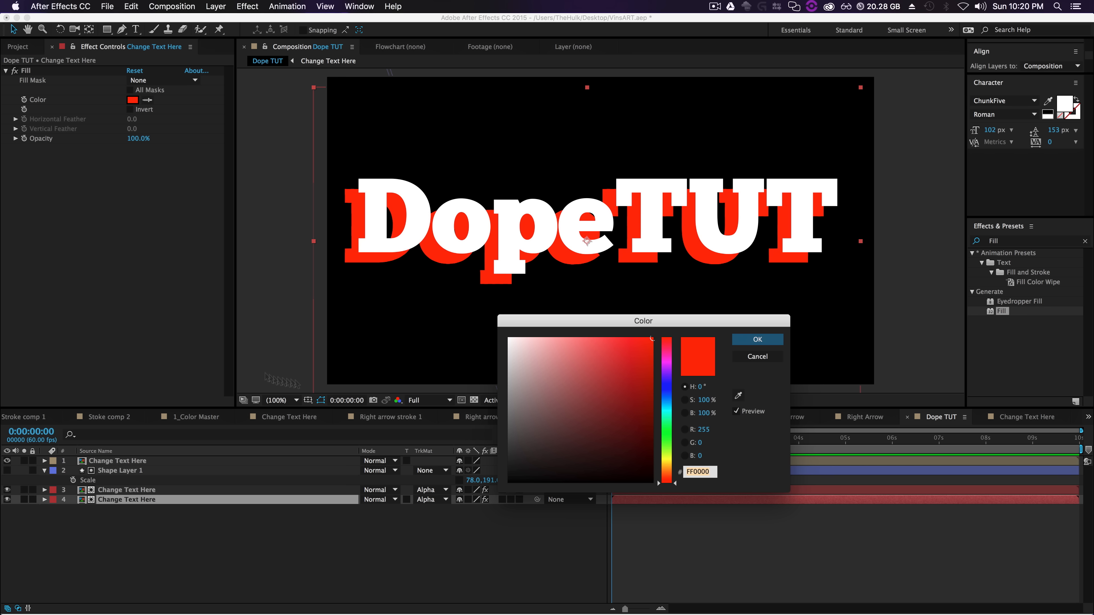
pyautogui.moveTo(671, 482); pyautogui.dragTo(670, 473)
pyautogui.click(648, 361)
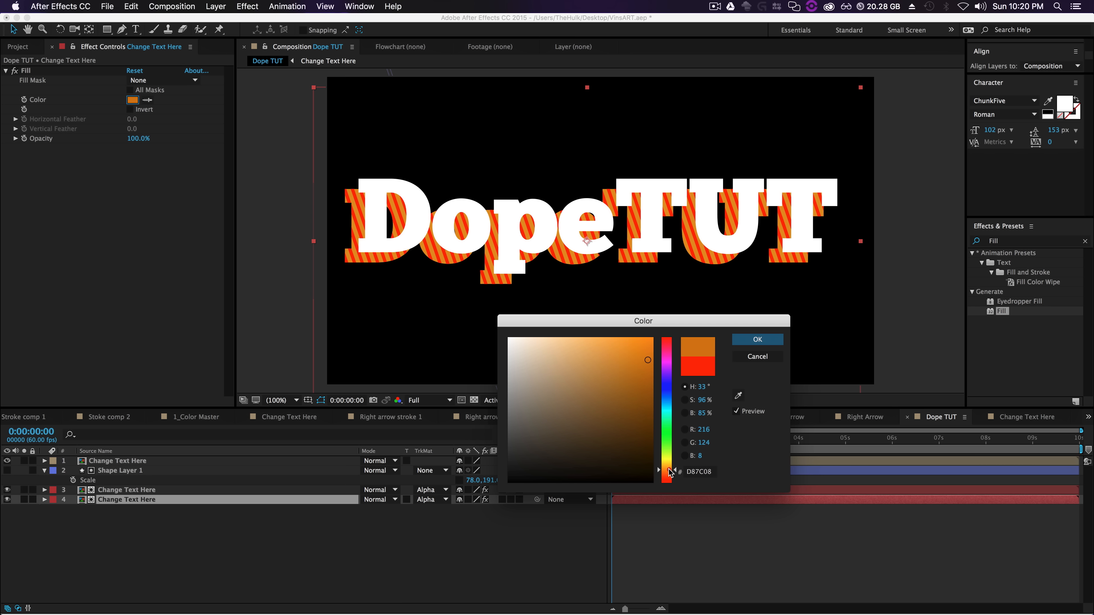
pyautogui.click(757, 340)
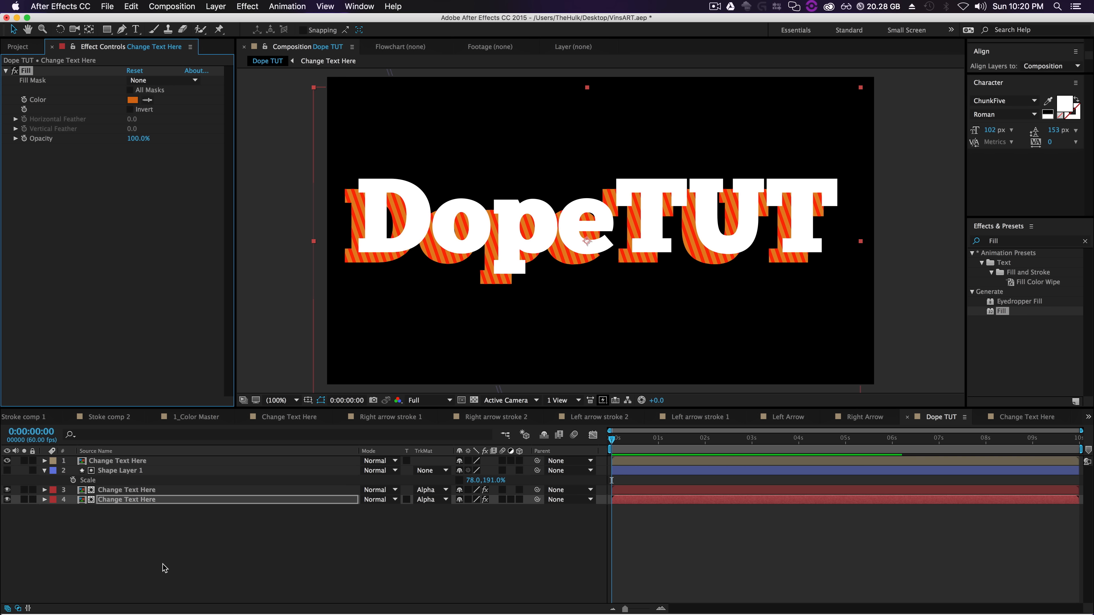
pyautogui.click(165, 567)
# Step: Set the Fill color of the Change Text Here layer directly below Shape Layer 1 to bright blue, about 008CFF
pyautogui.click(129, 491)
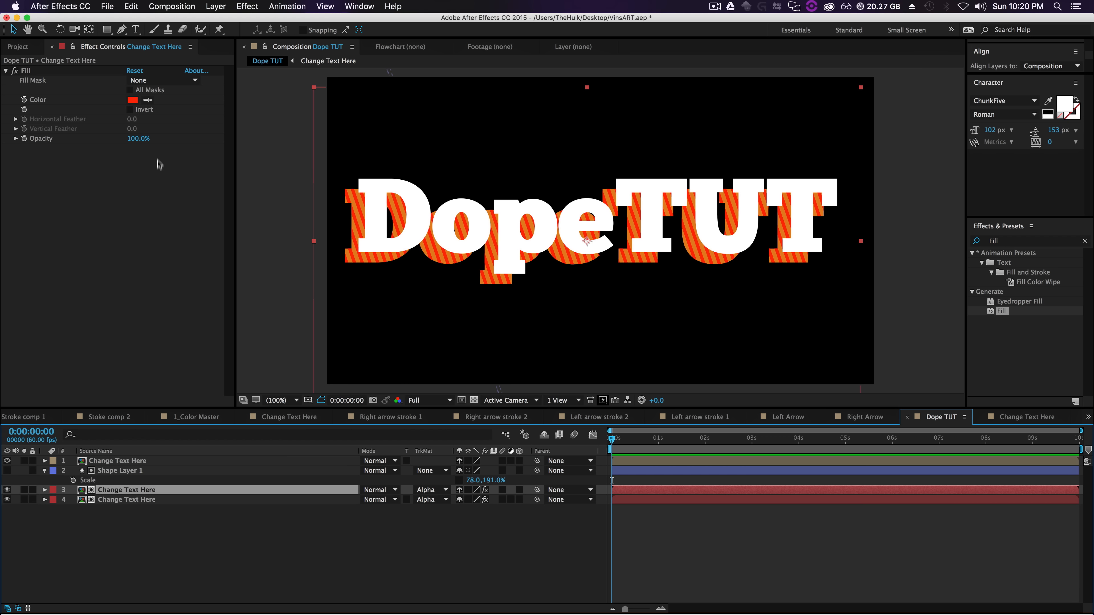
pyautogui.click(133, 99)
pyautogui.click(675, 404)
pyautogui.moveTo(674, 405); pyautogui.dragTo(674, 399)
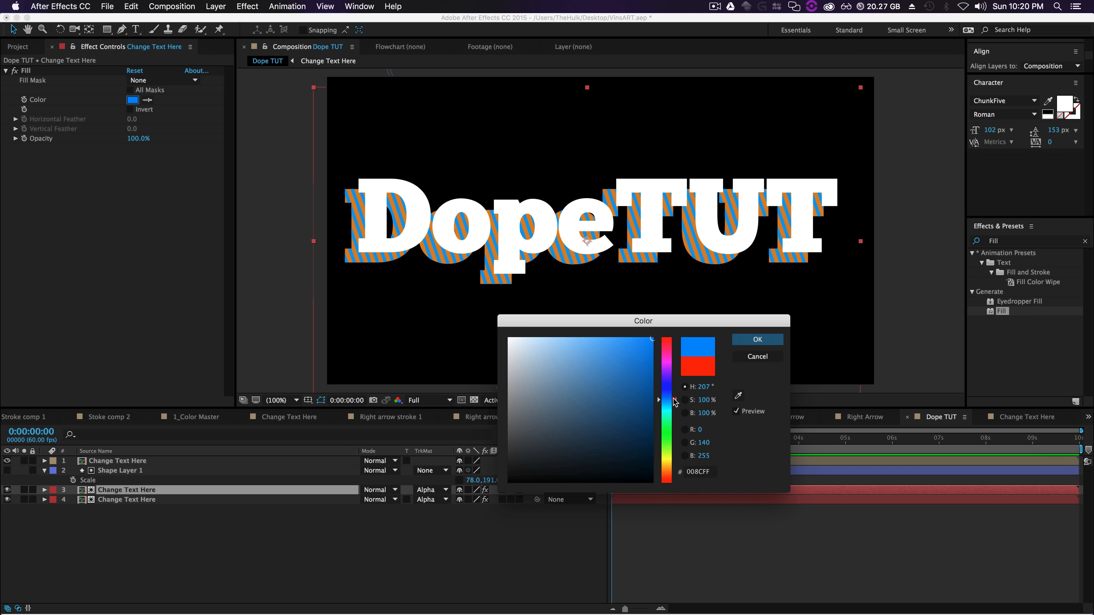
pyautogui.click(753, 339)
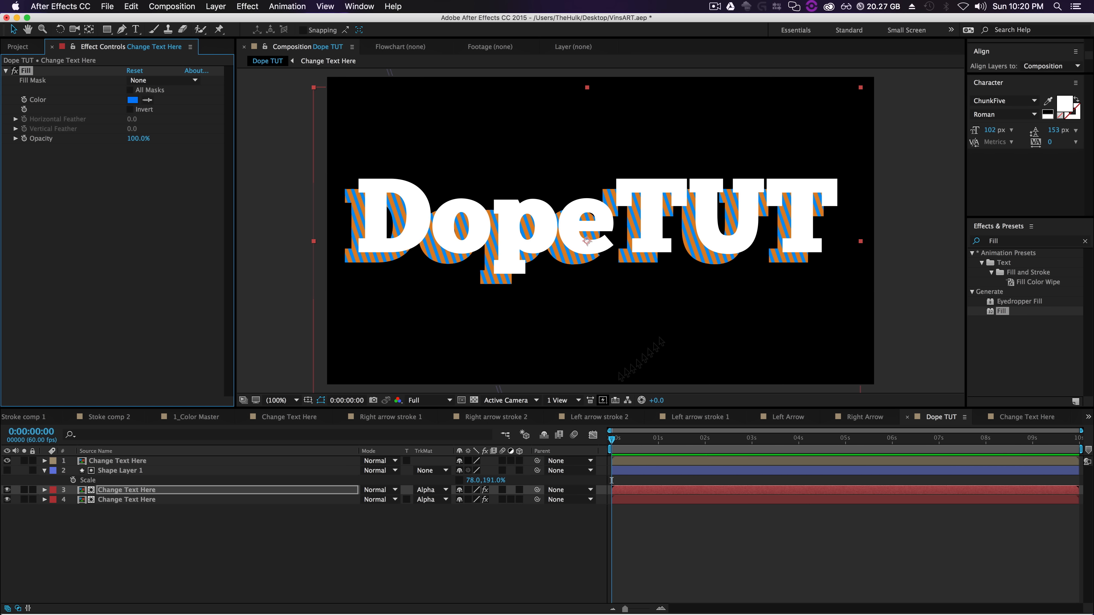
# Step: Brighten the bottom Change Text Here layer's Fill color to orange FA7D04 and deselect the layer
pyautogui.click(161, 500)
pyautogui.click(132, 100)
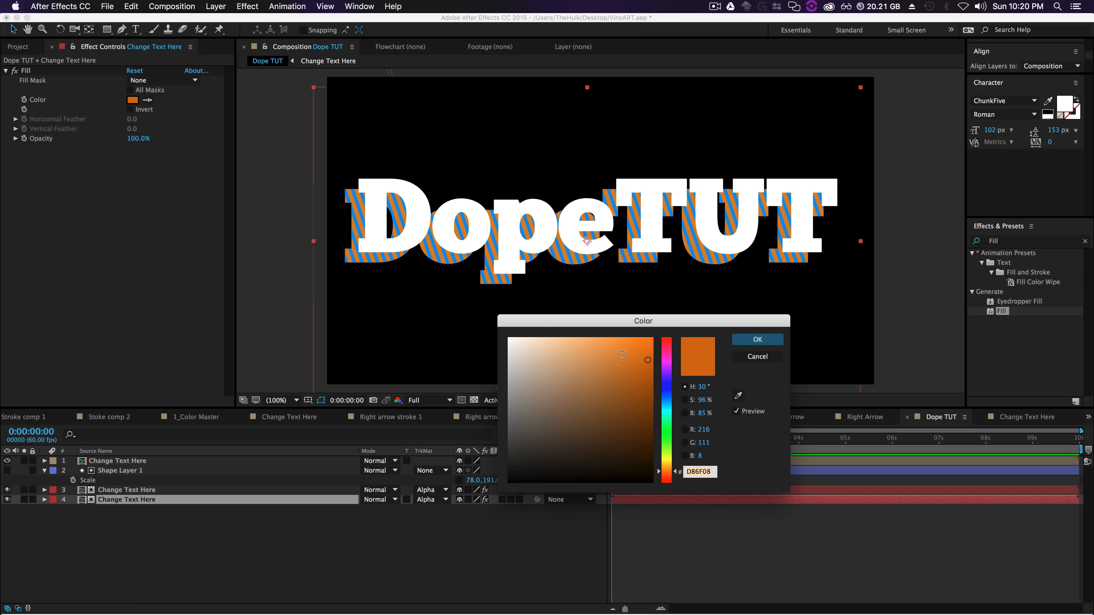
pyautogui.moveTo(652, 362); pyautogui.dragTo(653, 339)
pyautogui.click(757, 339)
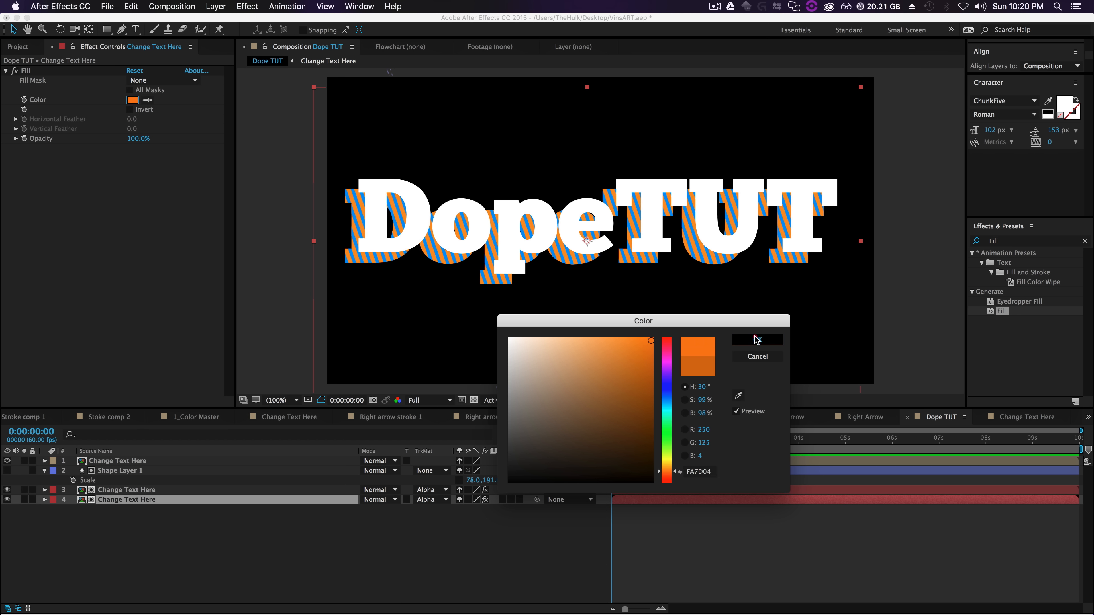
pyautogui.click(216, 574)
# Step: Rotate Shape Layer 1 to -32° to slant the stripes more, then deselect it
pyautogui.click(122, 470)
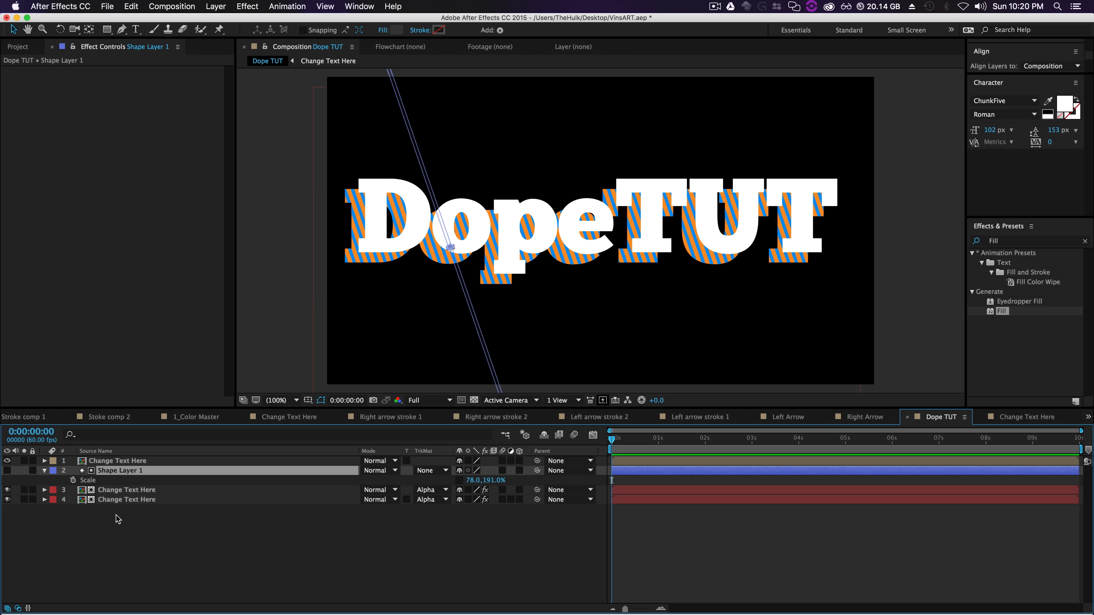
pyautogui.press('r')
pyautogui.moveTo(477, 474); pyautogui.dragTo(467, 475)
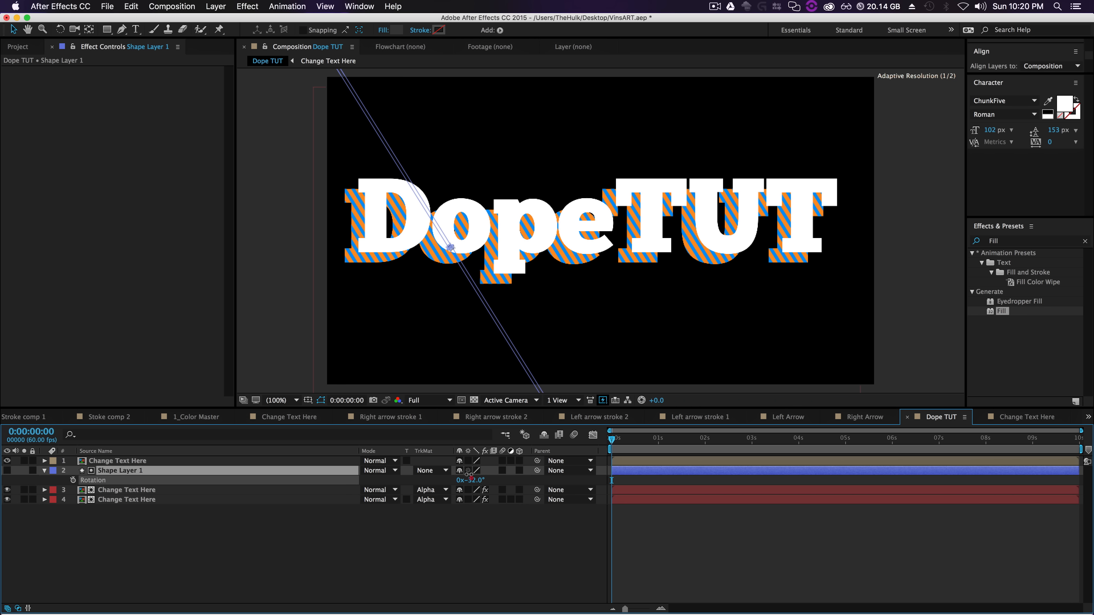
pyautogui.click(389, 550)
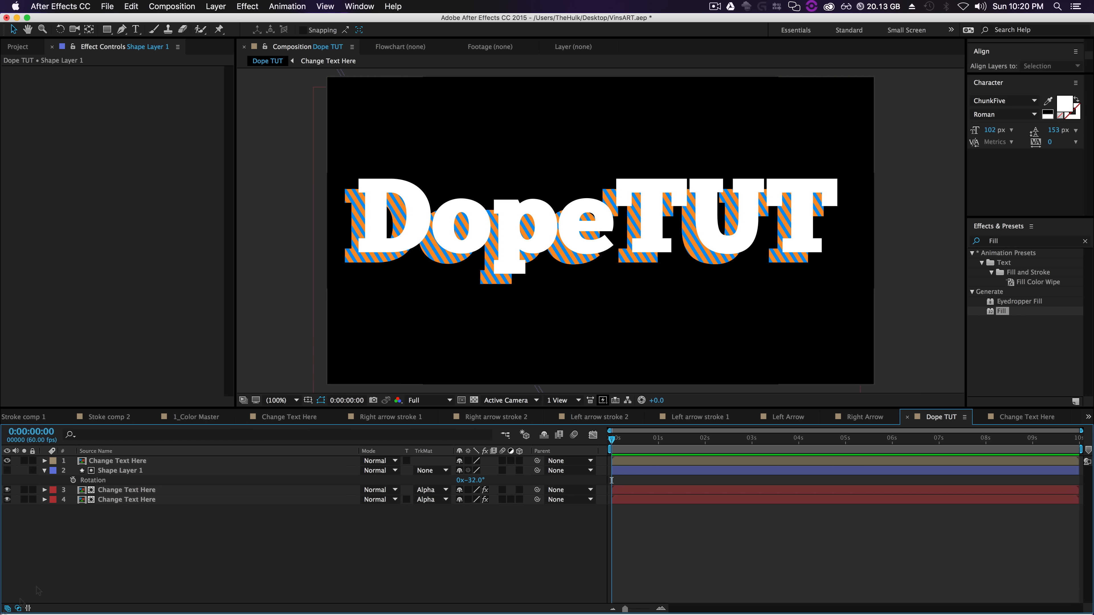
# Step: Animate Shape Layer 1's Position from a keyframe at the composition start to about 893, 457 at 0:00:09:59
pyautogui.moveTo(613, 439)
pyautogui.mouseDown()
pyautogui.moveTo(932, 440)
pyautogui.moveTo(611, 439)
pyautogui.mouseUp()
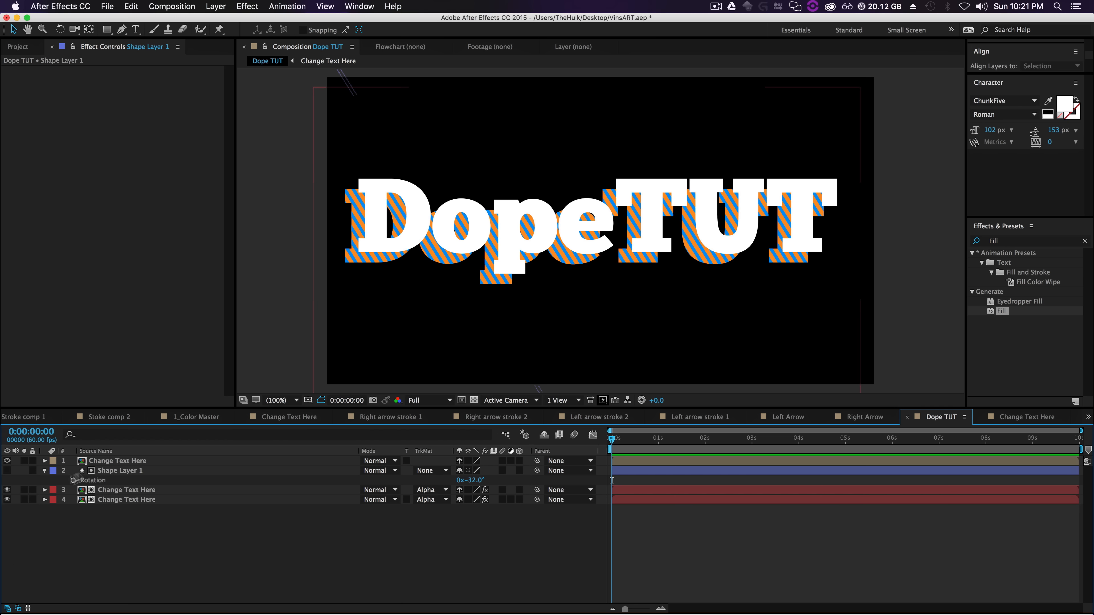
pyautogui.click(111, 471)
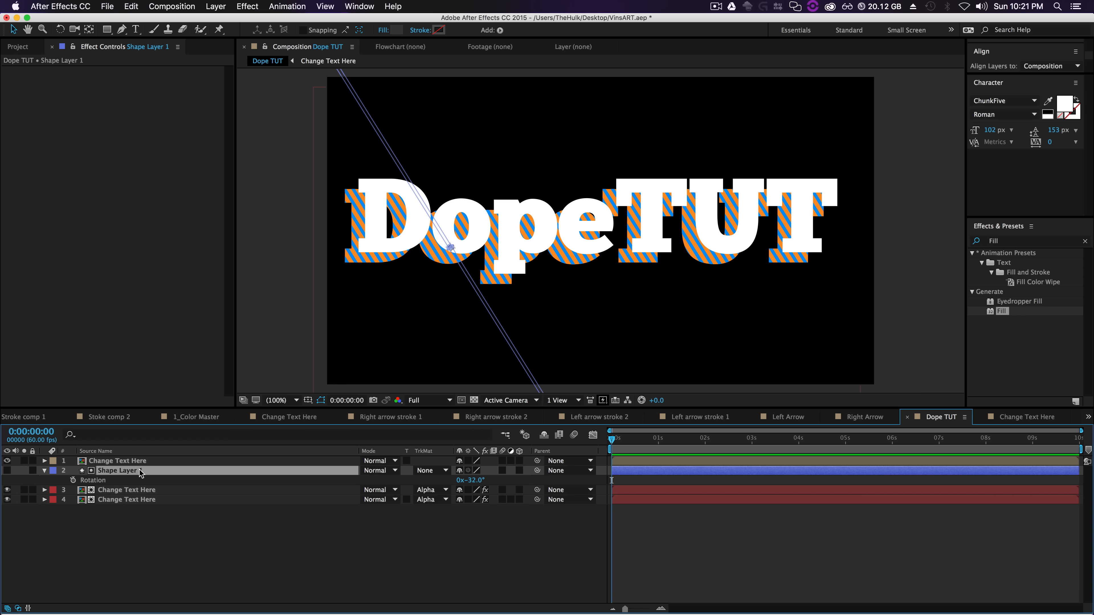
pyautogui.press('p')
pyautogui.click(72, 481)
pyautogui.moveTo(611, 439); pyautogui.dragTo(1080, 440)
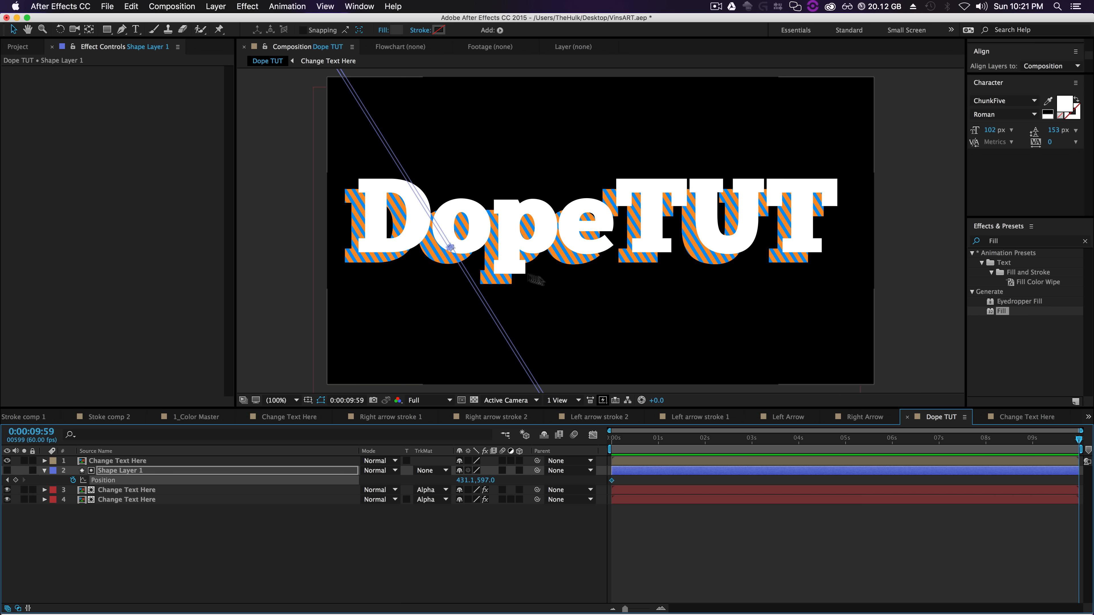
pyautogui.moveTo(450, 247); pyautogui.dragTo(582, 207)
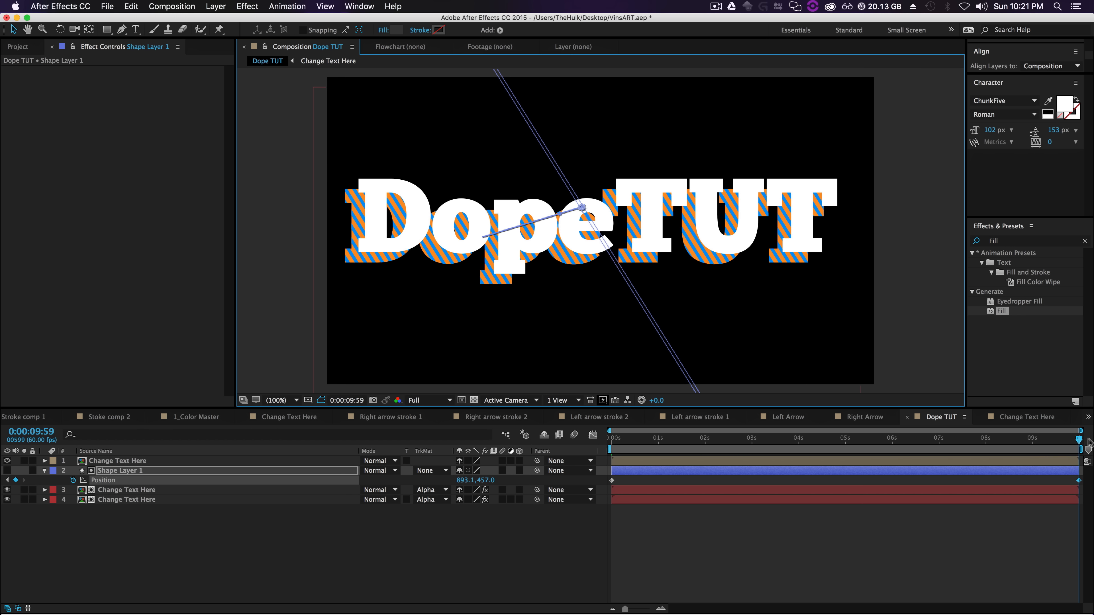
# Step: Return the current time to 0:00:00:00, deselect Shape Layer 1 and collapse its properties
pyautogui.moveTo(1078, 439); pyautogui.dragTo(640, 440)
pyautogui.moveTo(627, 486); pyautogui.dragTo(603, 494)
pyautogui.click(443, 527)
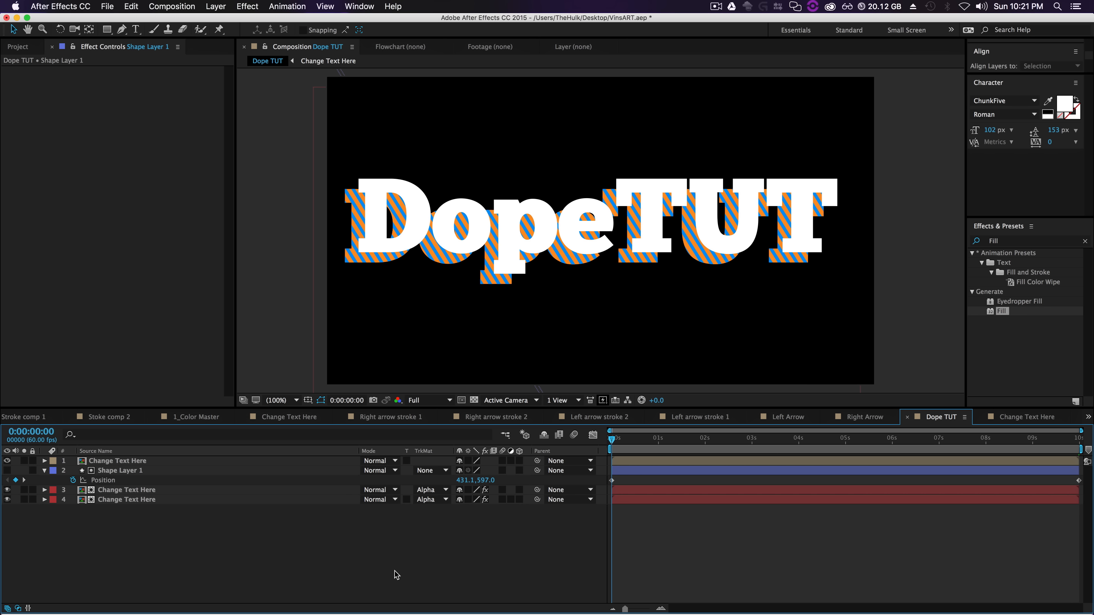
pyautogui.click(45, 470)
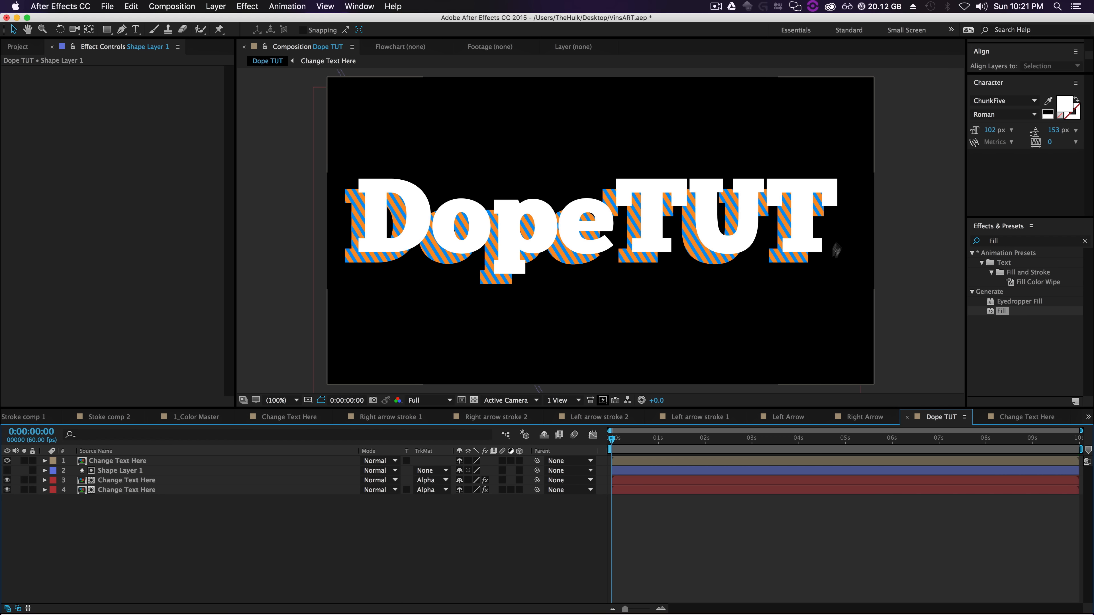
# Step: Pre-compose all four layers into a new composition named DopeTUT_Precomp, moving all attributes into it
pyautogui.moveTo(61, 541); pyautogui.dragTo(171, 448)
pyautogui.rightClick(112, 477)
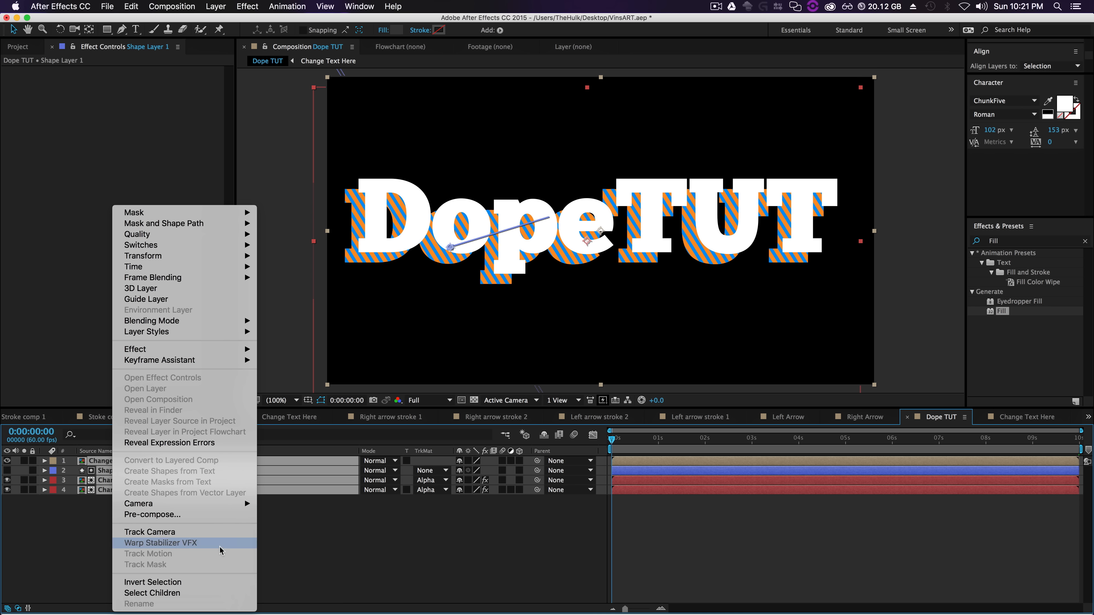
pyautogui.click(140, 515)
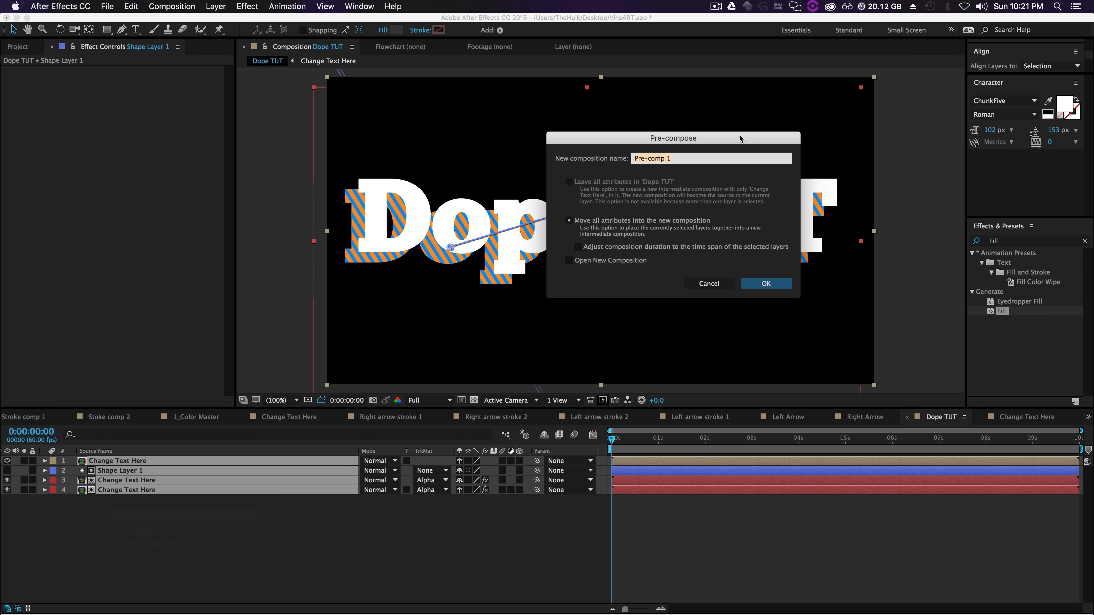
pyautogui.write('Dope T')
pyautogui.press('BackSpace')
pyautogui.press('BackSpace')
pyautogui.write('TUT')
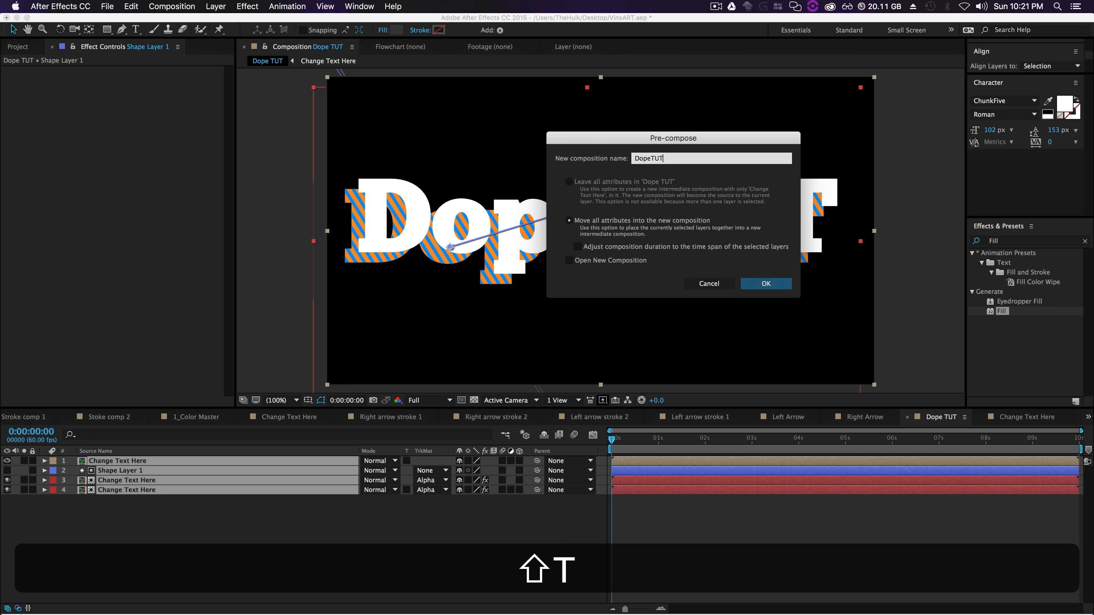
pyautogui.write('_Precomp')
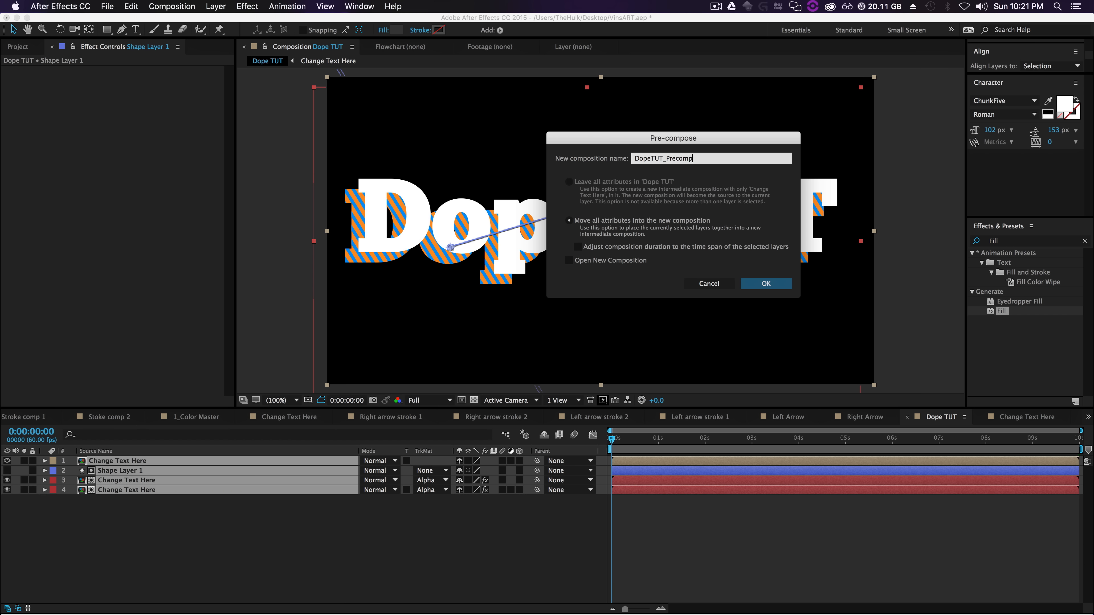
pyautogui.press('Return')
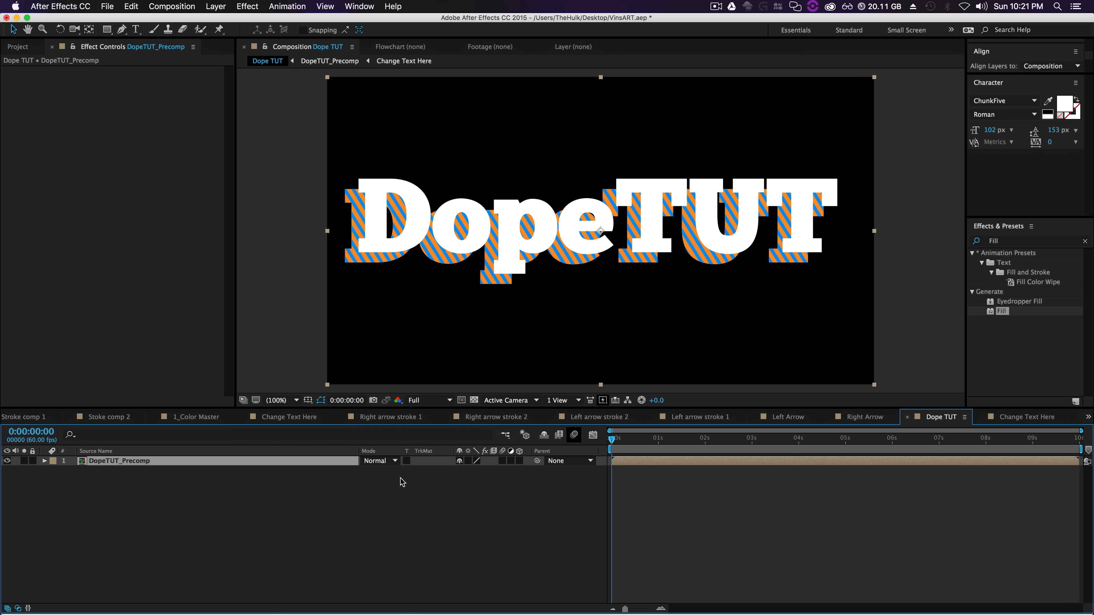
# Step: Add a Stroke layer style to DopeTUT_Precomp and set its size to 24.8
pyautogui.rightClick(122, 462)
pyautogui.moveTo(183, 333)
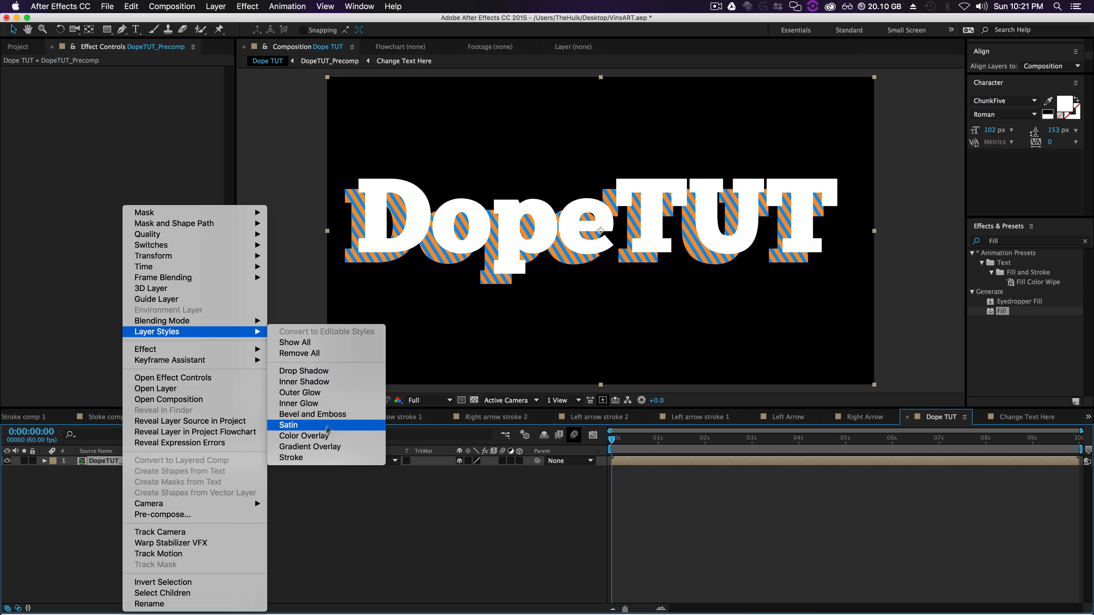
pyautogui.click(311, 456)
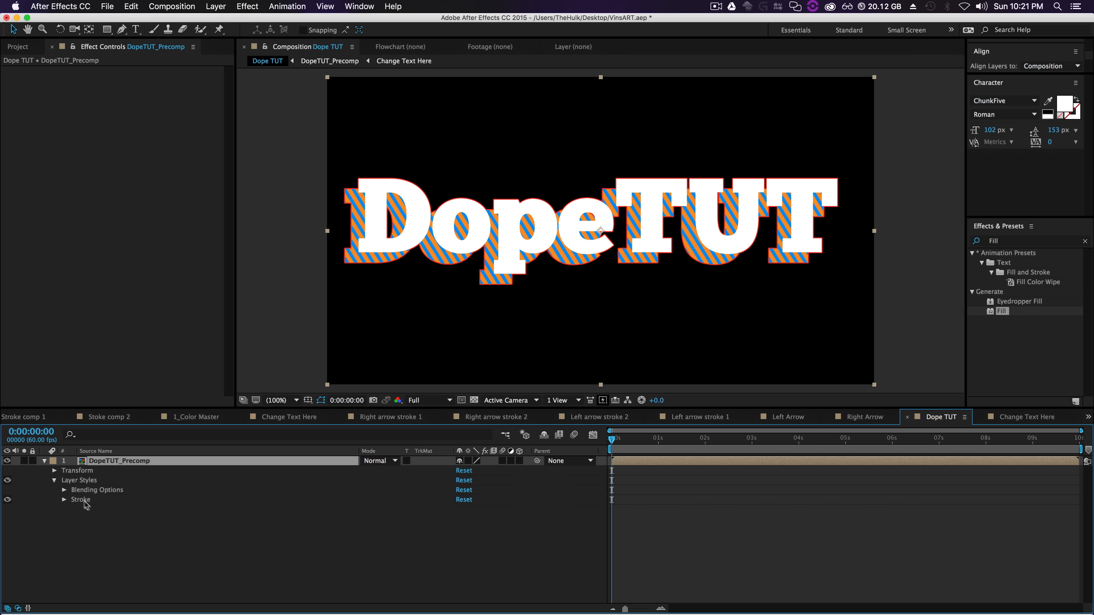
pyautogui.click(64, 499)
pyautogui.moveTo(460, 528)
pyautogui.mouseDown()
pyautogui.moveTo(509, 528)
pyautogui.moveTo(582, 297)
pyautogui.mouseUp()
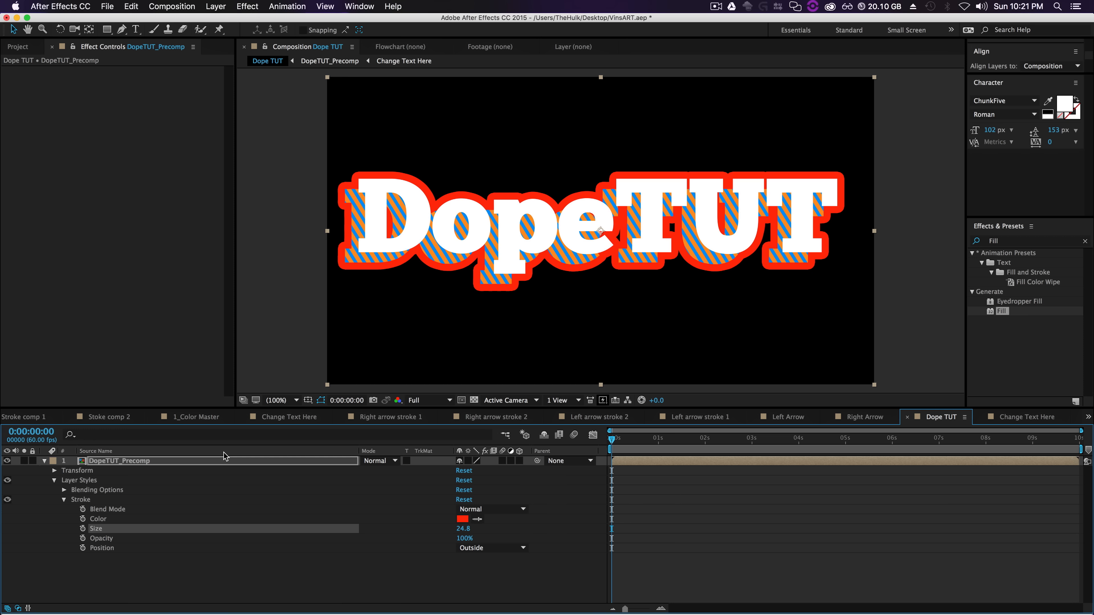
# Step: Undo the Stroke layer style on DopeTUT_Precomp and collapse the layer's properties
pyautogui.press('super+z')
pyautogui.press('super+z')
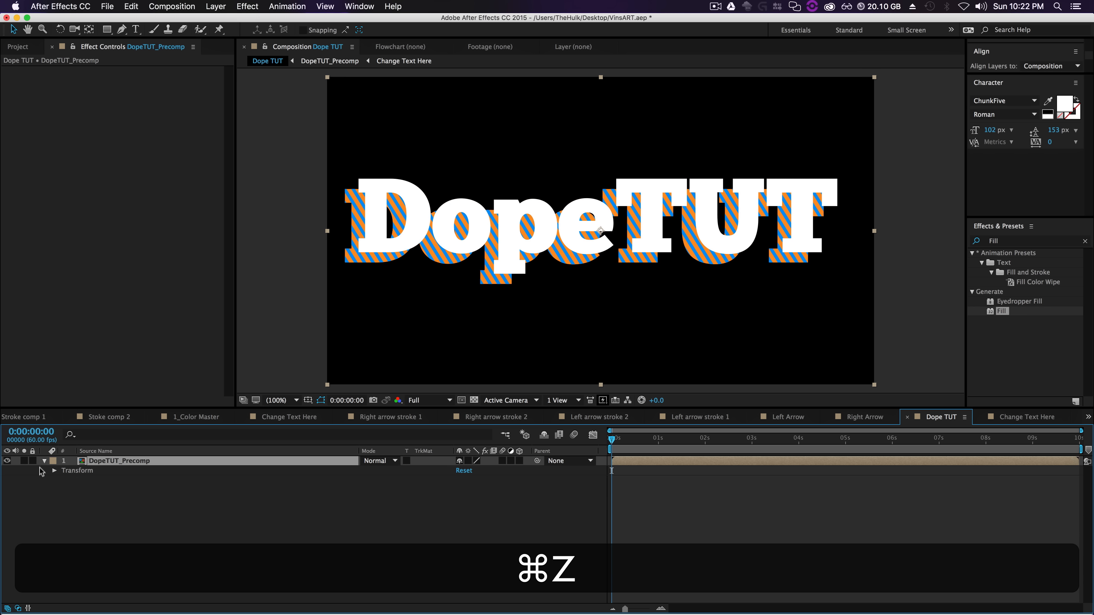
pyautogui.click(45, 462)
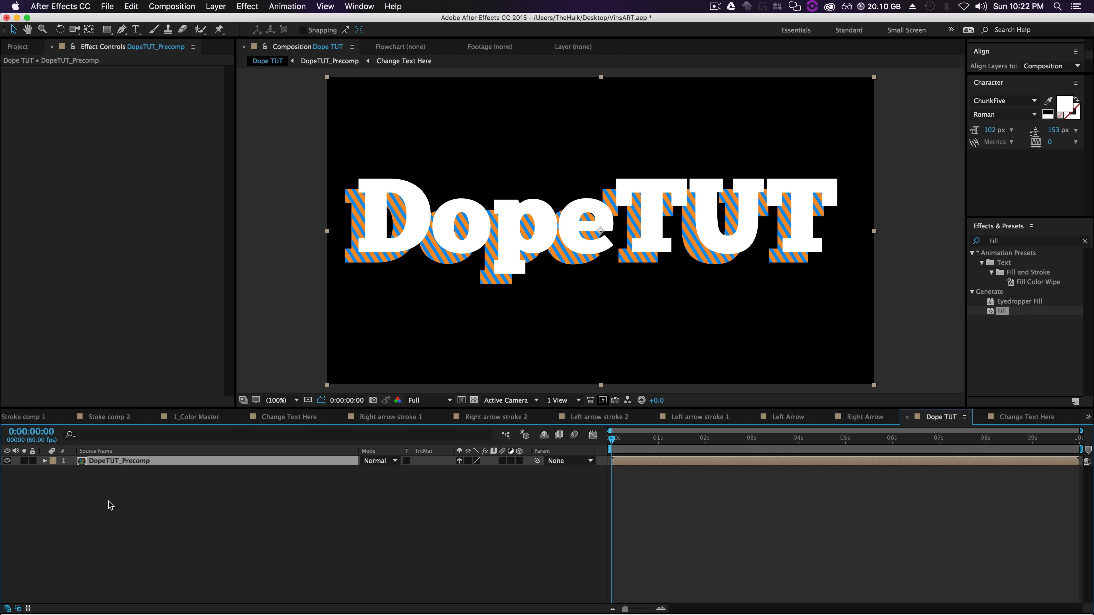
# Step: Duplicate DopeTUT_Precomp and set the lower copy's label color to Red
pyautogui.press('super+d')
pyautogui.click(142, 471)
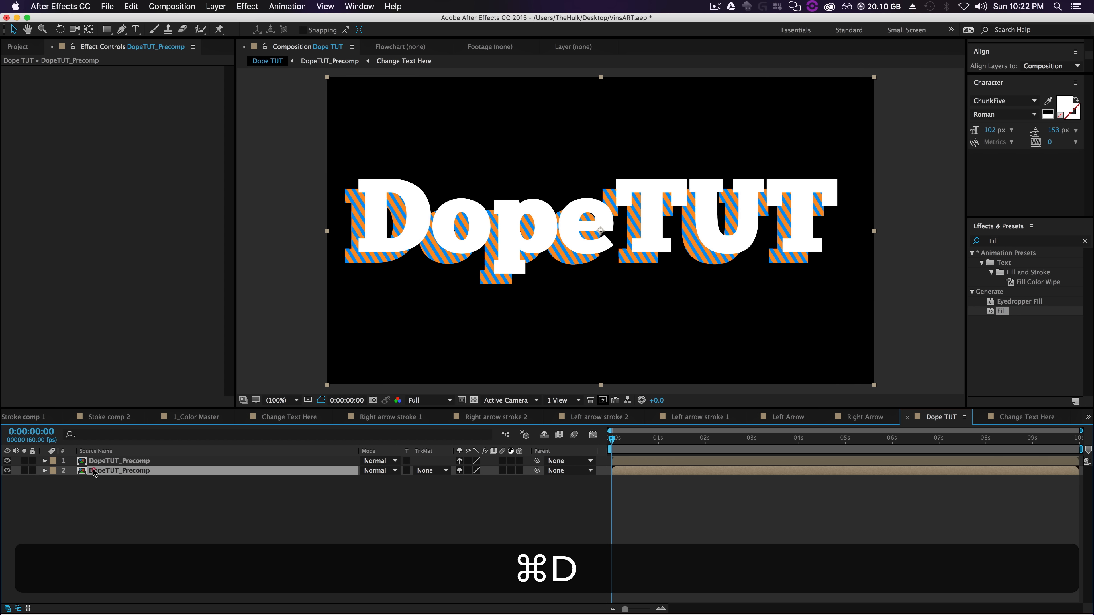
pyautogui.click(53, 471)
pyautogui.click(69, 441)
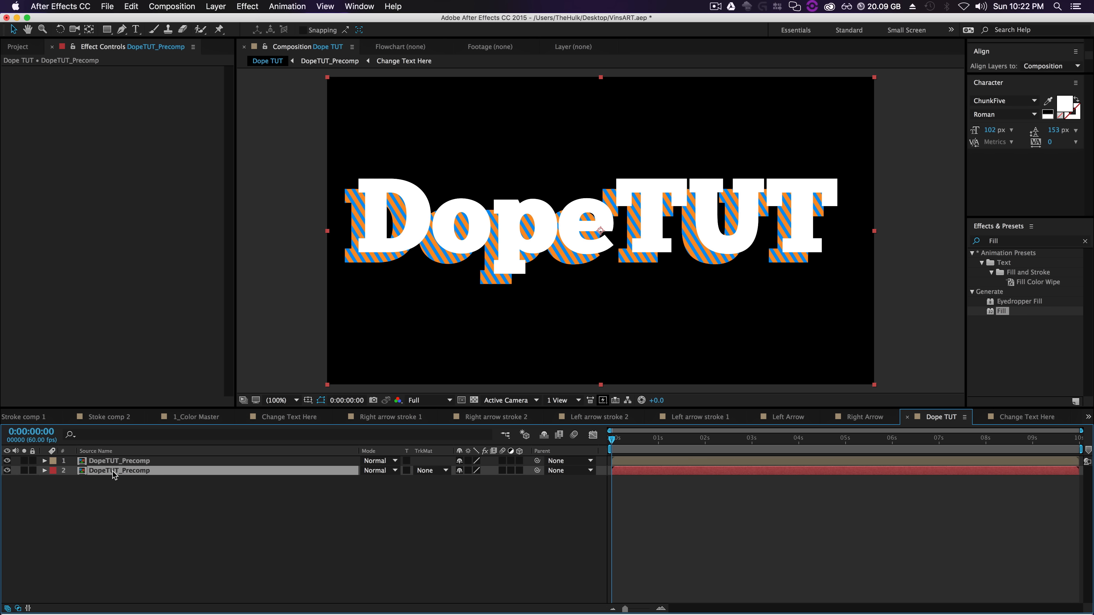
# Step: Duplicate the red-labelled DopeTUT_Precomp and set the lowest copy's label color to Blue
pyautogui.press('super+d')
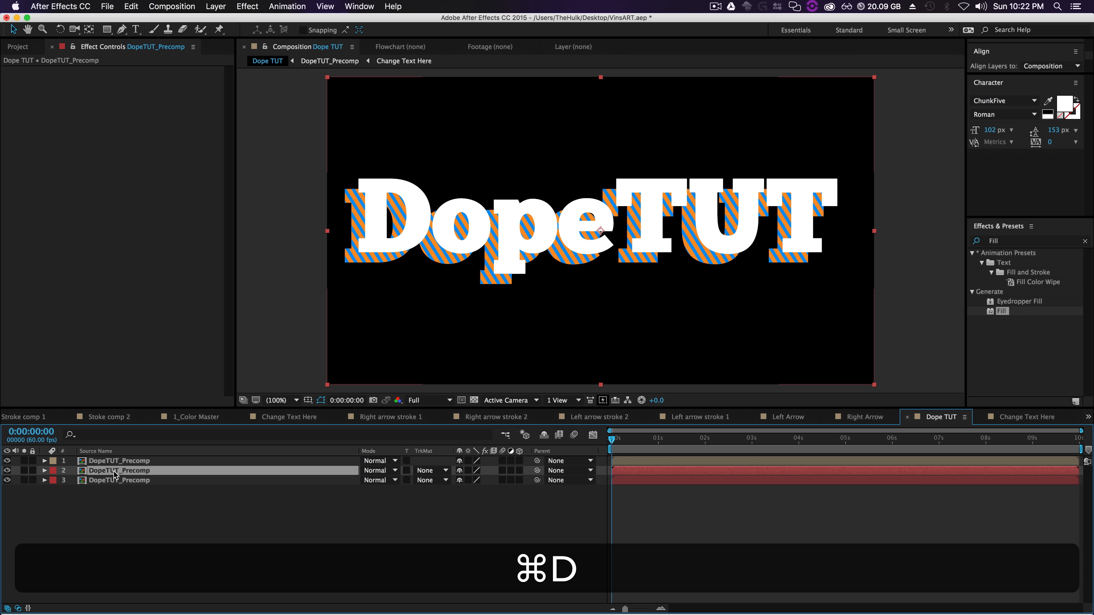
pyautogui.click(52, 480)
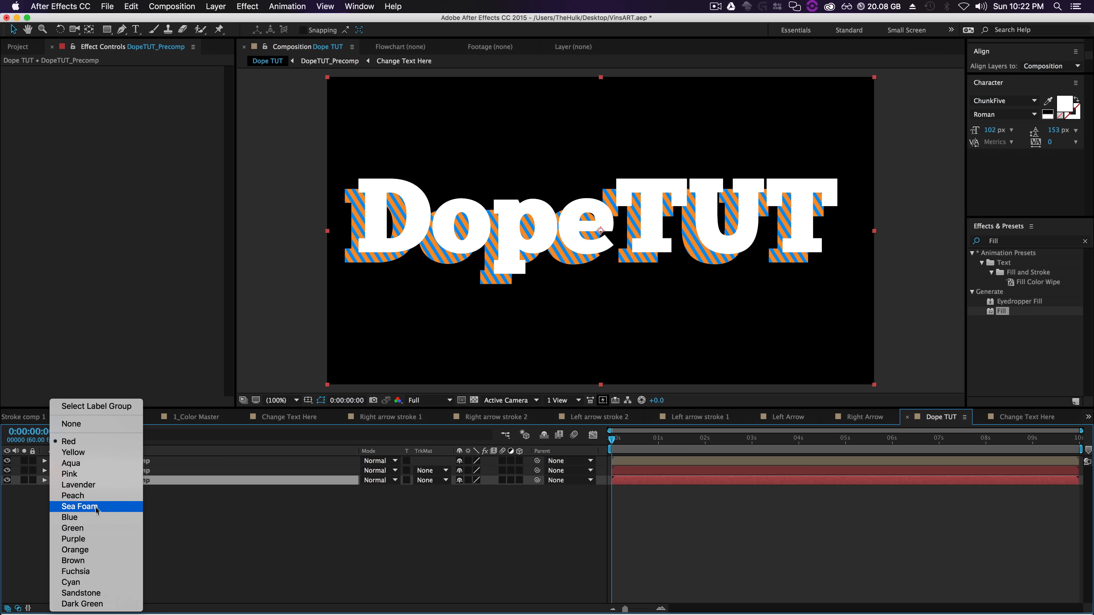
pyautogui.click(104, 465)
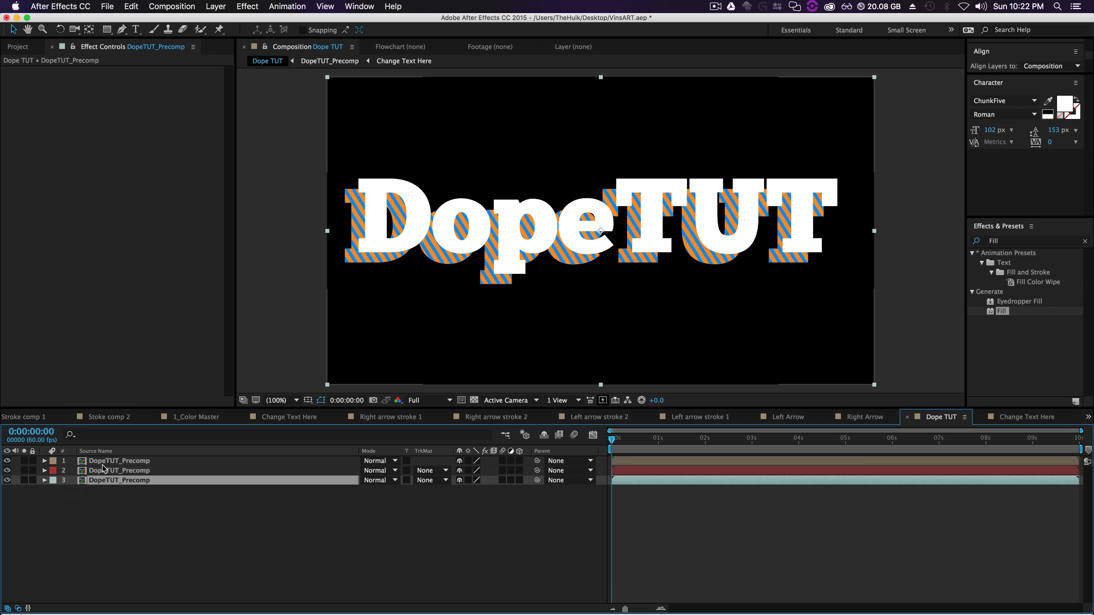
pyautogui.click(56, 481)
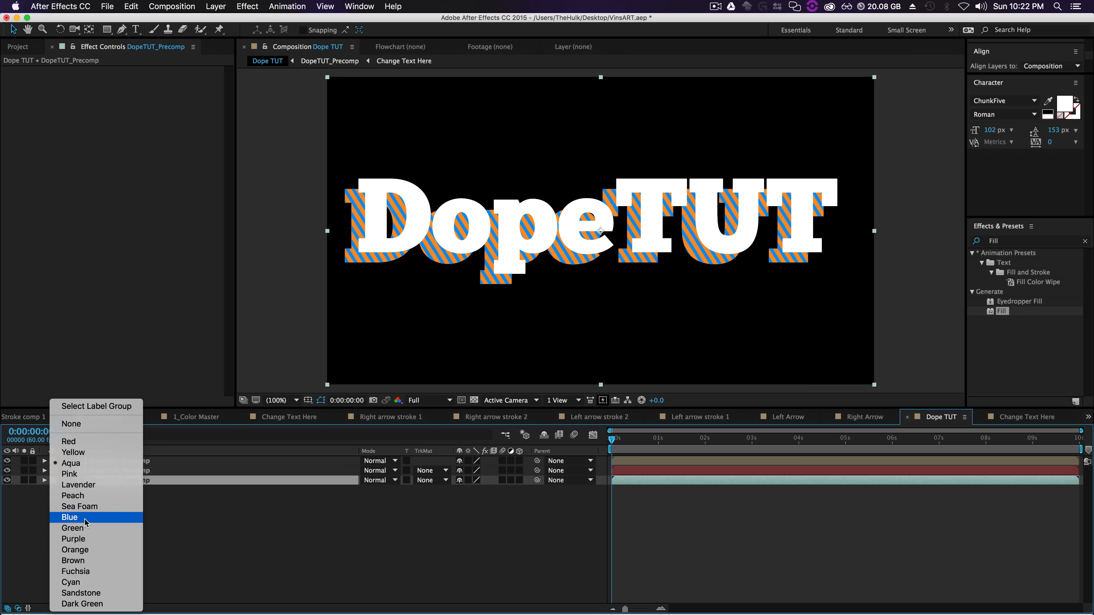
pyautogui.click(71, 517)
# Step: Hide the topmost DopeTUT_Precomp layer and clear the layer selection
pyautogui.moveTo(611, 440); pyautogui.dragTo(2, 531)
pyautogui.click(130, 461)
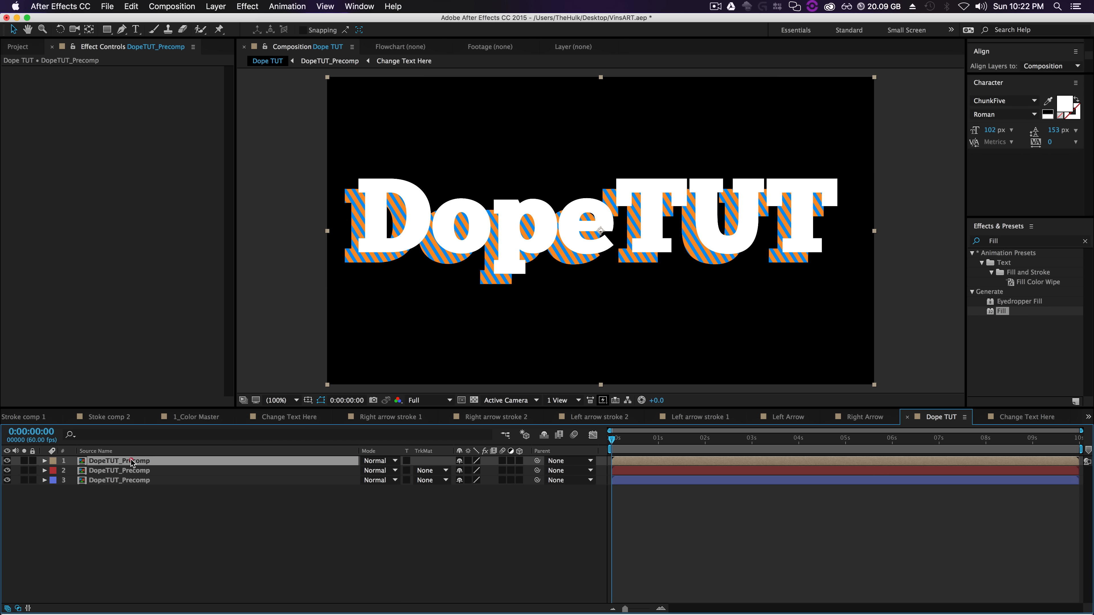
pyautogui.click(8, 460)
pyautogui.click(187, 547)
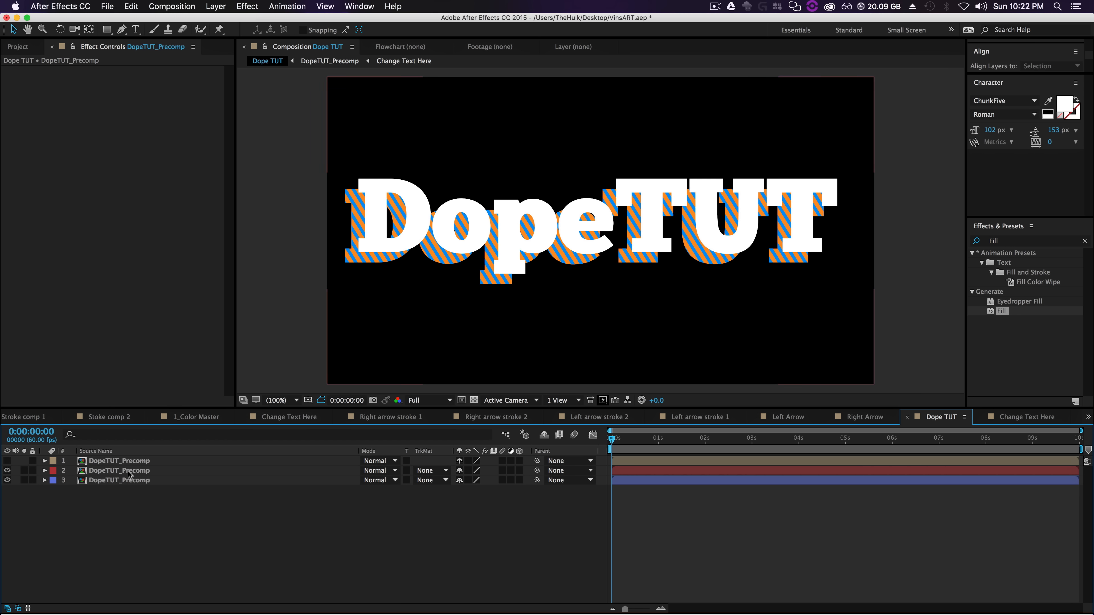
# Step: Add a Stroke layer style to the red-labelled DopeTUT_Precomp and set its size to 18.4
pyautogui.click(124, 472)
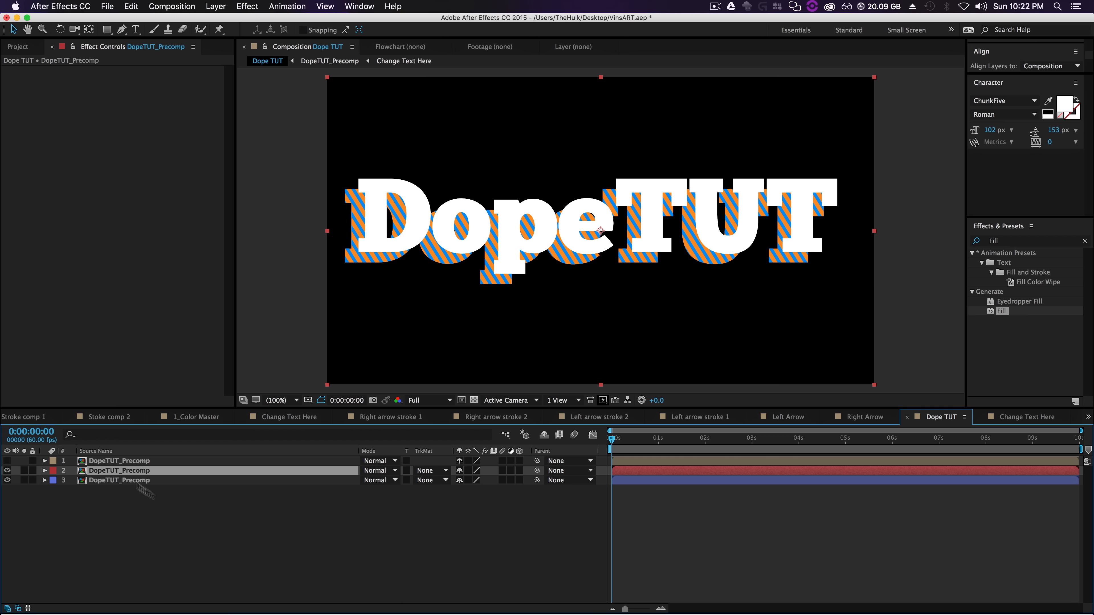
pyautogui.rightClick(134, 470)
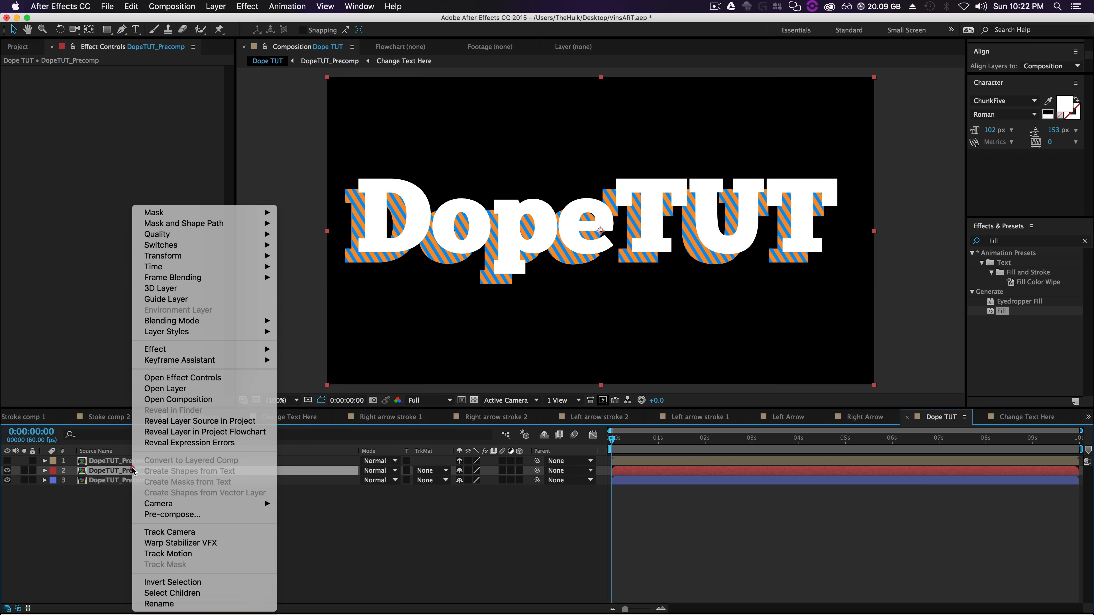
pyautogui.moveTo(198, 335)
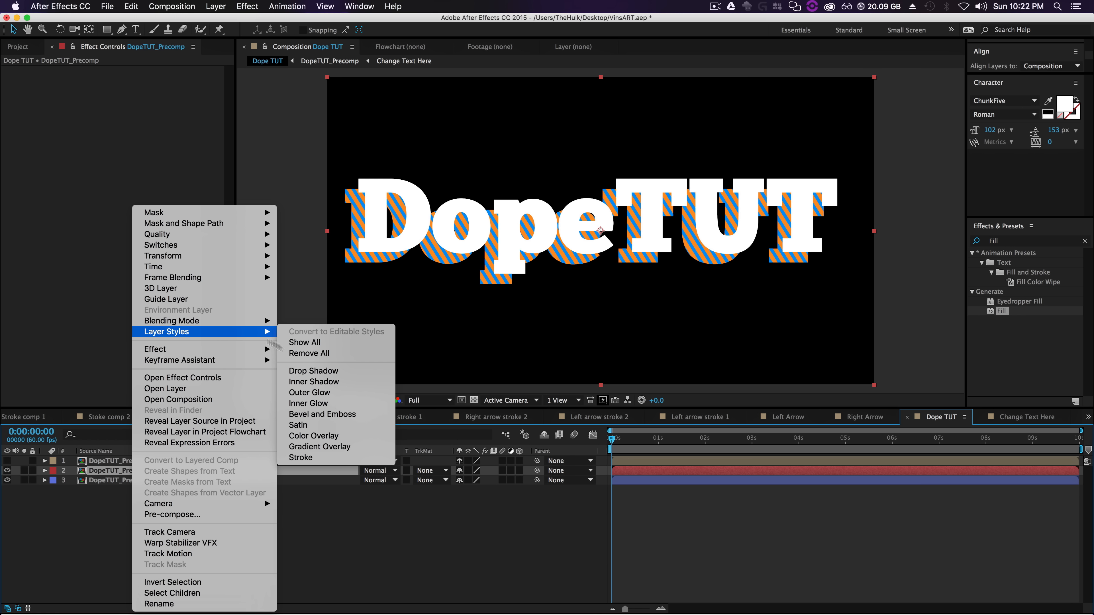
pyautogui.click(313, 457)
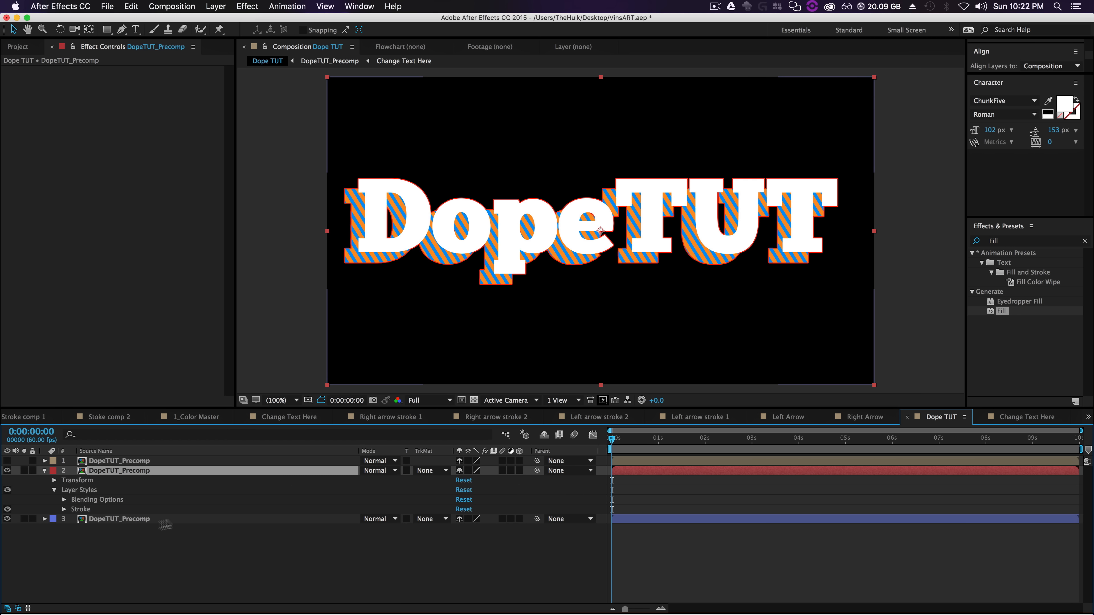
pyautogui.click(65, 509)
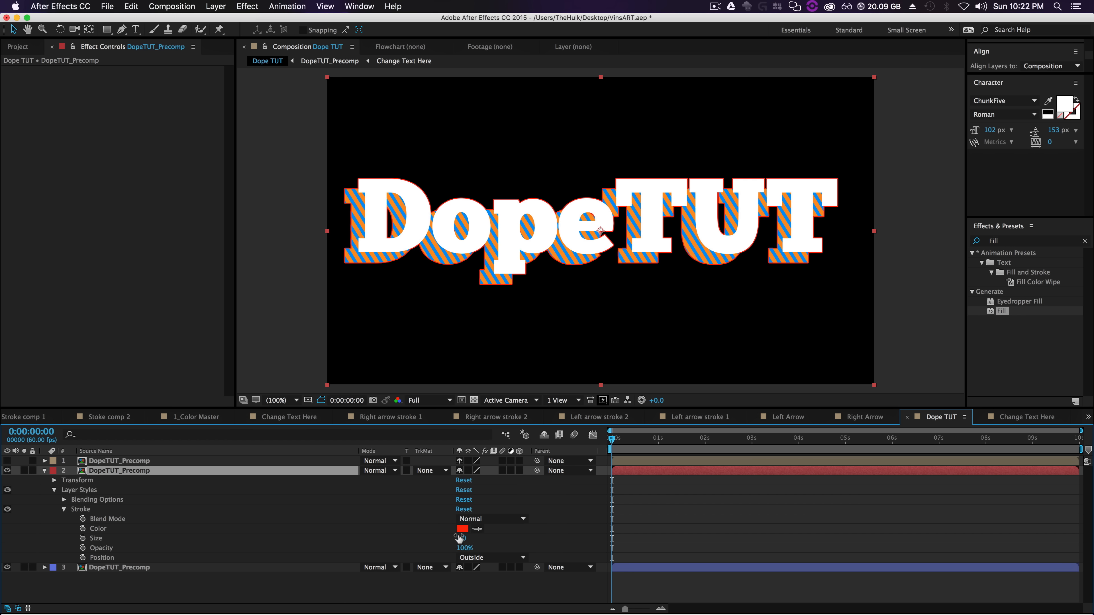
pyautogui.moveTo(461, 538); pyautogui.dragTo(543, 538)
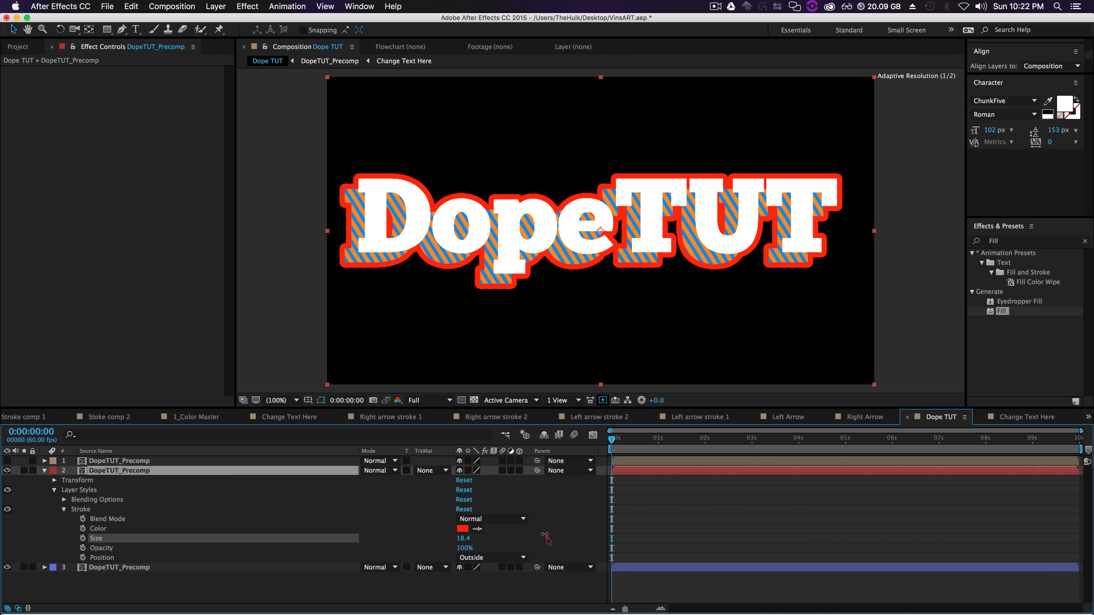
# Step: Add a Stroke layer style to the blue-labelled DopeTUT_Precomp with color 0003FF and size 38.9
pyautogui.rightClick(132, 567)
pyautogui.moveTo(215, 332)
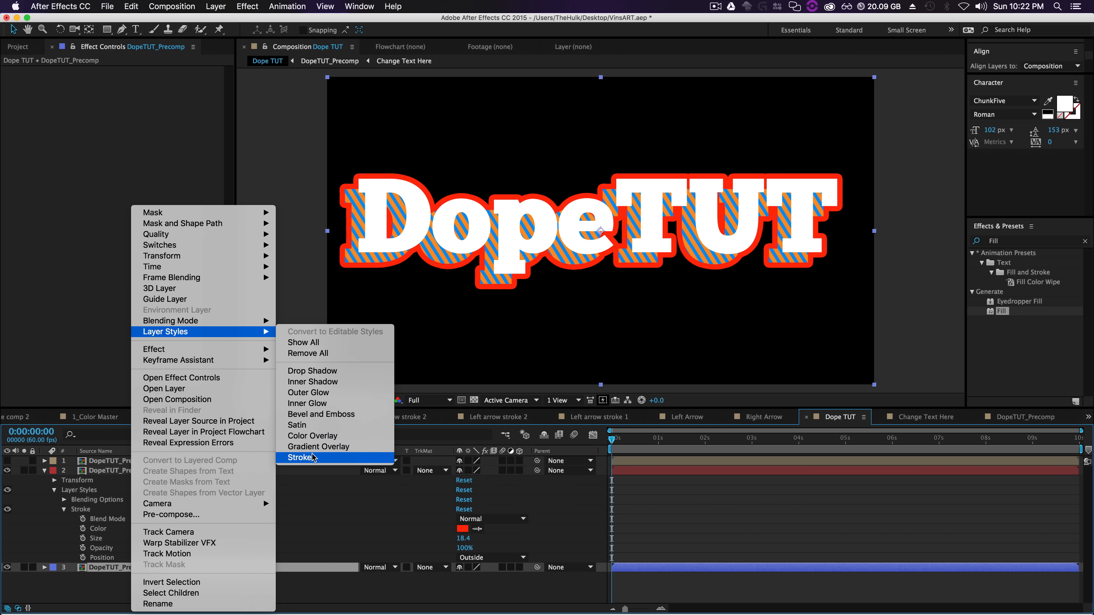
pyautogui.click(301, 458)
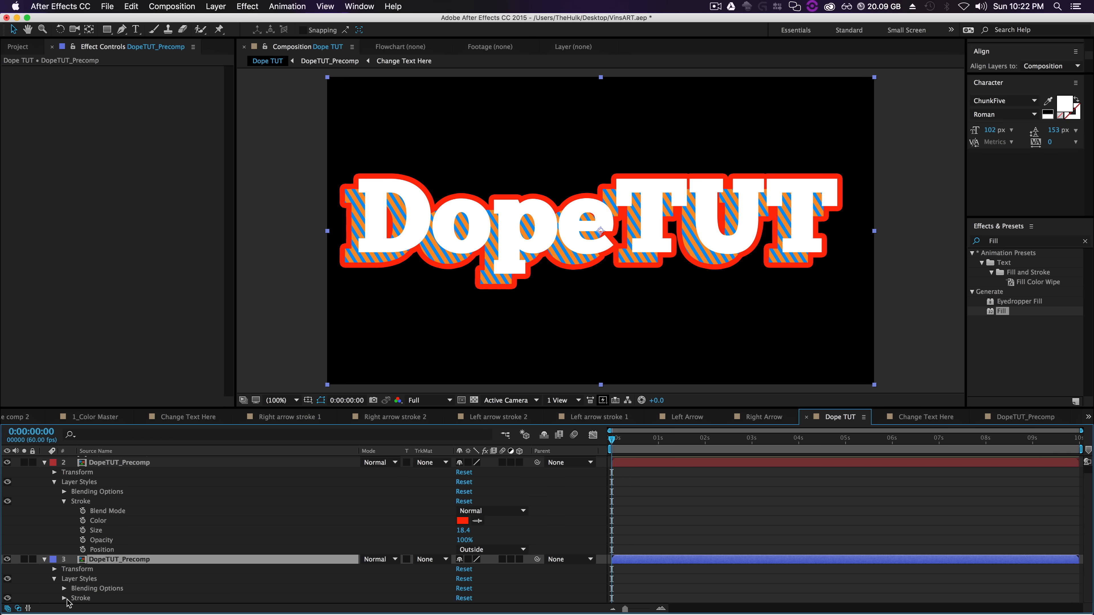
pyautogui.click(64, 598)
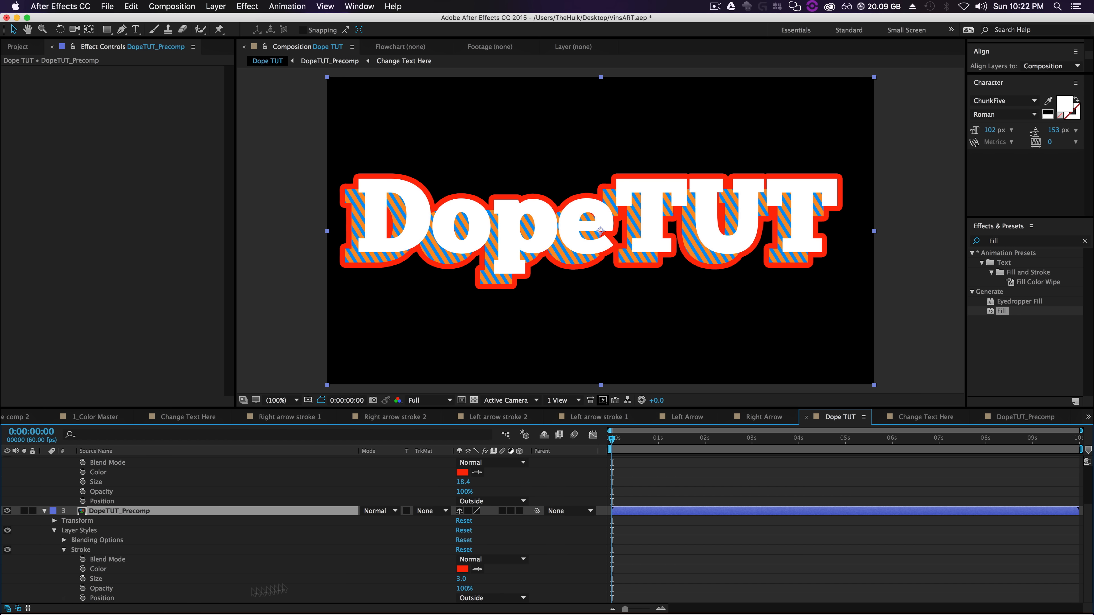
pyautogui.click(462, 569)
pyautogui.moveTo(668, 431); pyautogui.dragTo(666, 387)
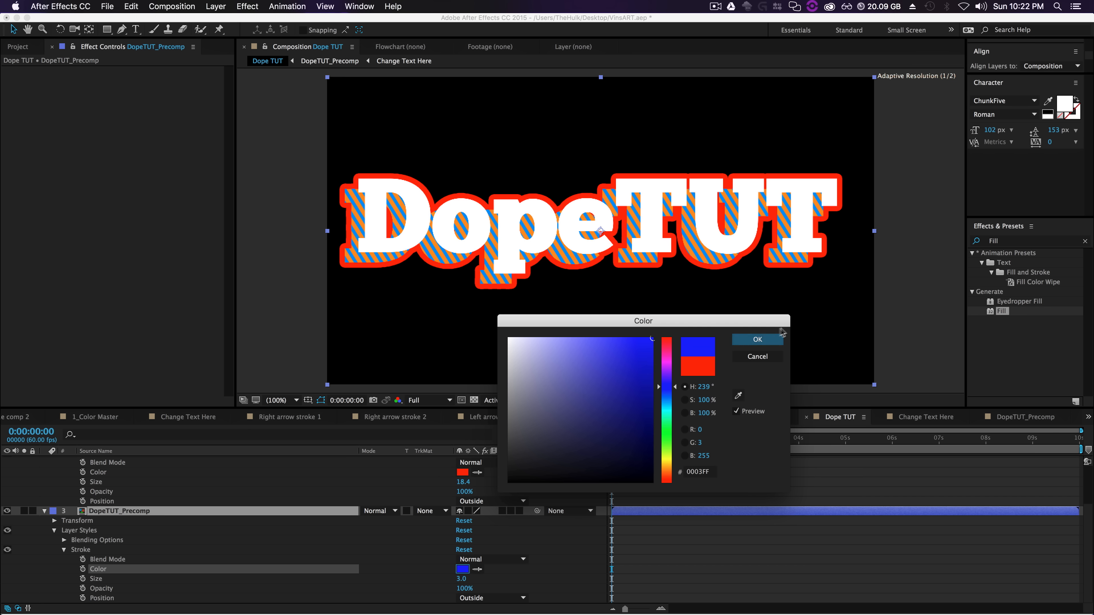
pyautogui.click(757, 339)
pyautogui.moveTo(462, 579)
pyautogui.mouseDown()
pyautogui.moveTo(767, 555)
pyautogui.moveTo(646, 570)
pyautogui.mouseUp()
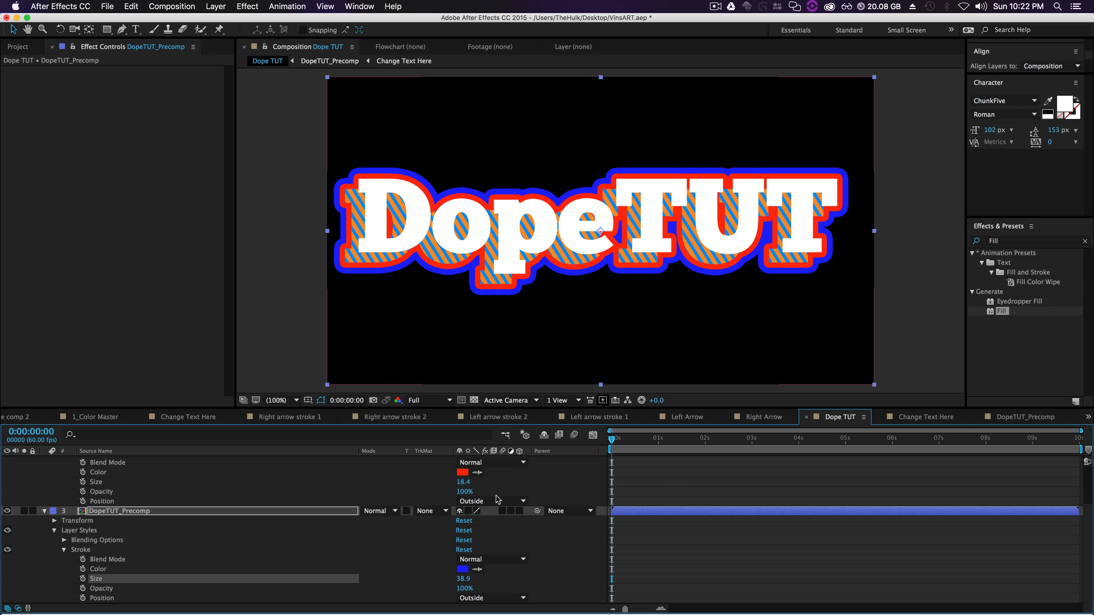
# Step: Set the blue-labelled layer's track matte to Alpha Inverted Matte using the DopeTUT_Precomp layer above it
pyautogui.scroll(4, 497, 500)
pyautogui.click(436, 568)
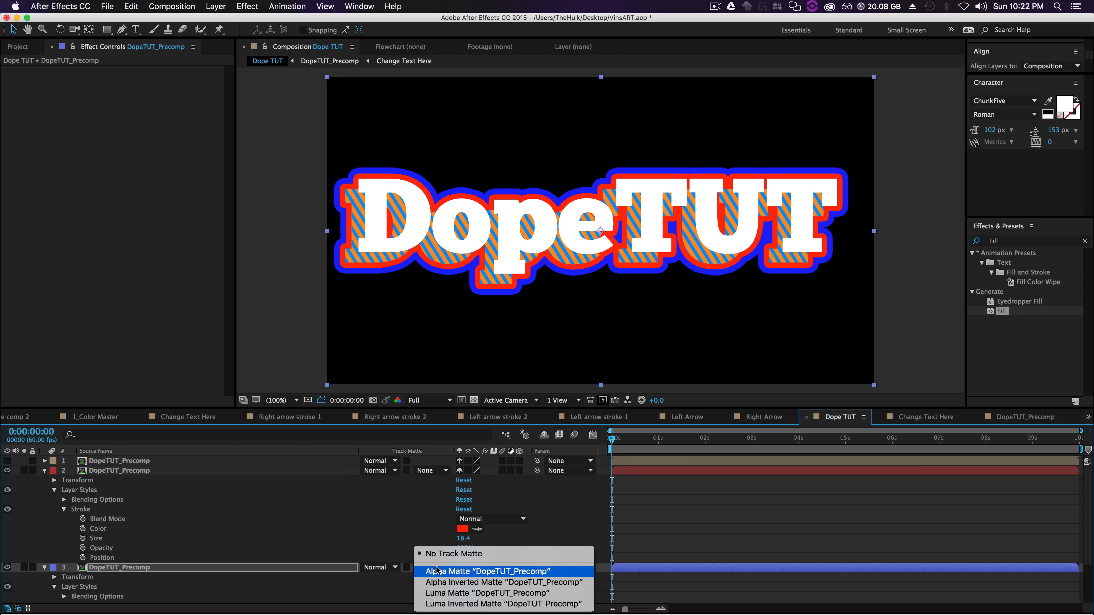
pyautogui.click(452, 583)
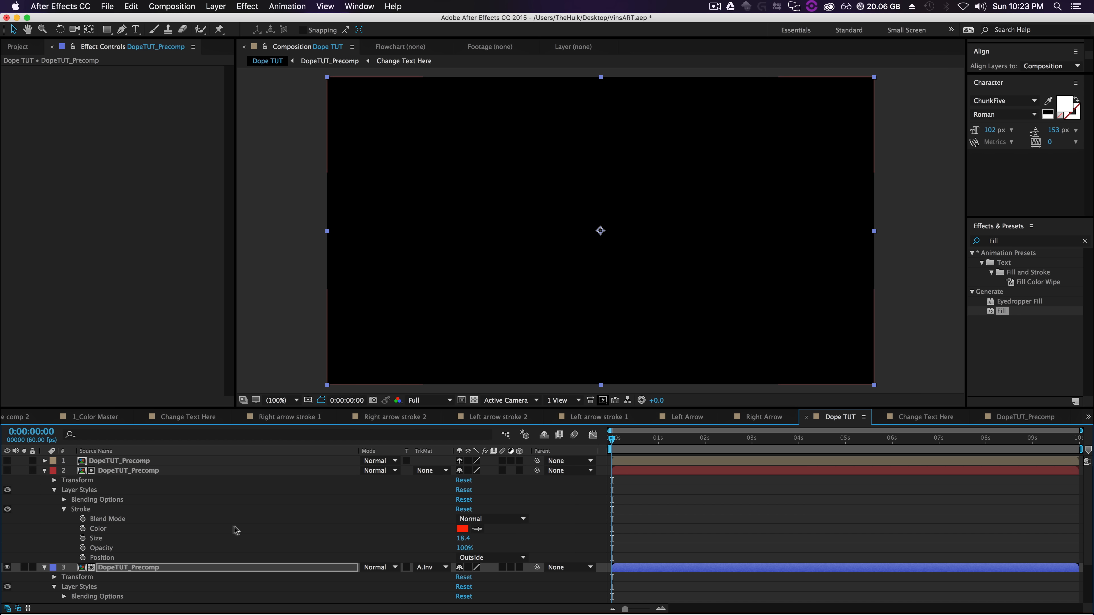
# Step: Delete the layer styles from both the blue-labelled and red-labelled DopeTUT_Precomp layers
pyautogui.scroll(-3, 236, 530)
pyautogui.click(84, 533)
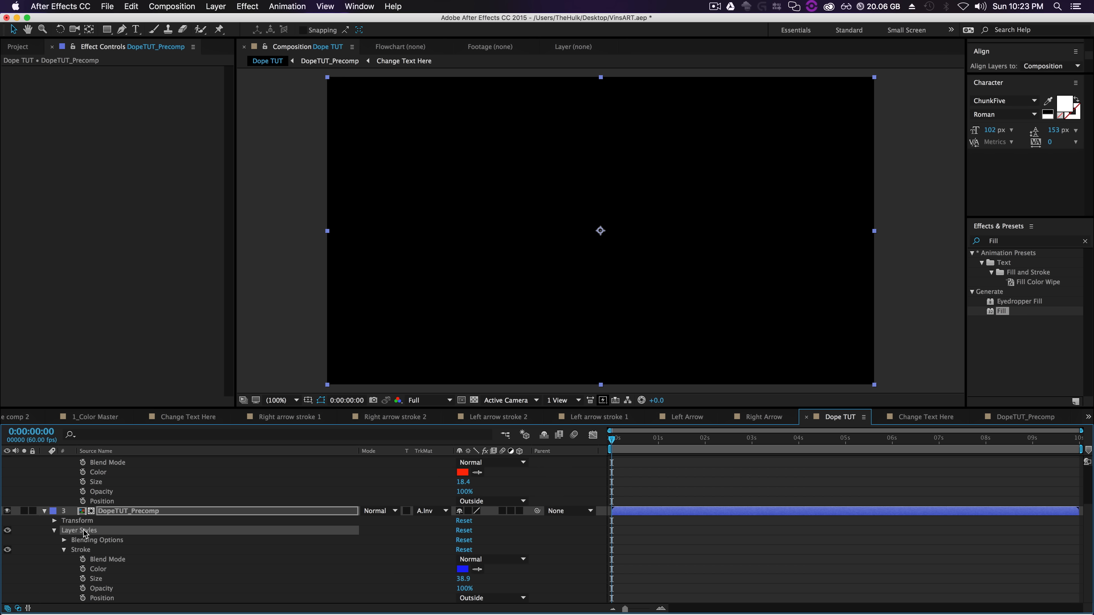
pyautogui.press('Delete')
pyautogui.click(95, 490)
pyautogui.press('Delete')
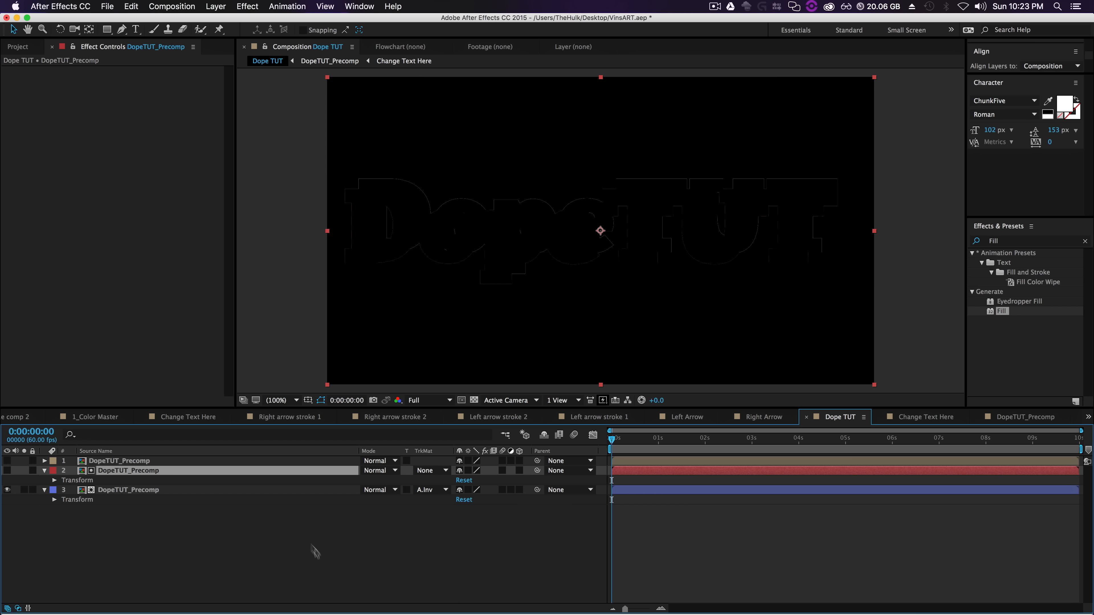
# Step: Remove the blue-labelled layer's track matte, and collapse both lower layers with the red-labelled one made visible again
pyautogui.click(426, 490)
pyautogui.click(434, 500)
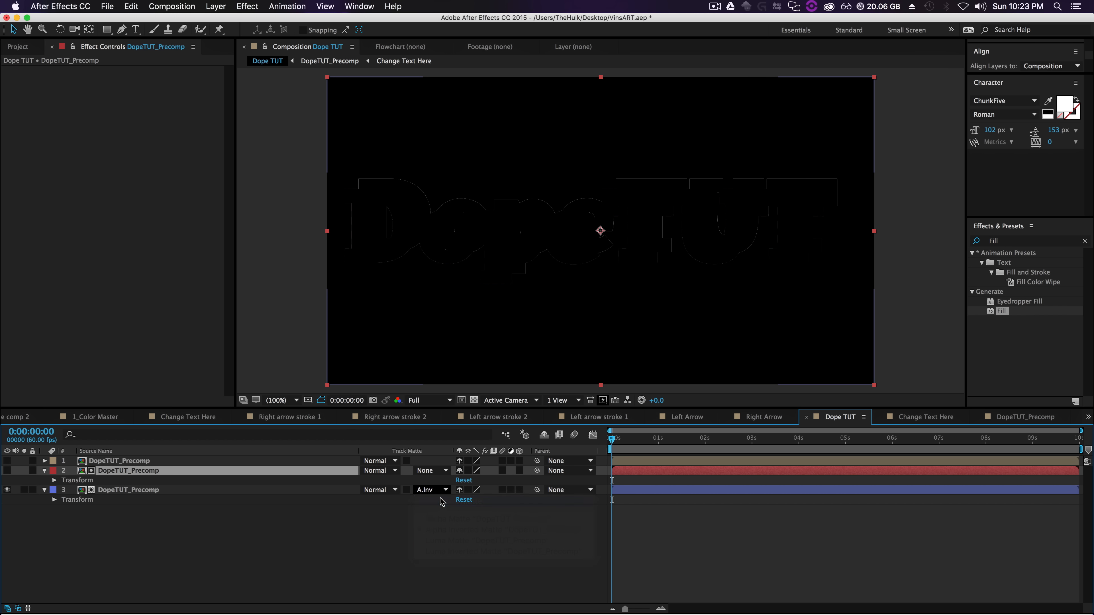
pyautogui.click(331, 563)
pyautogui.click(45, 470)
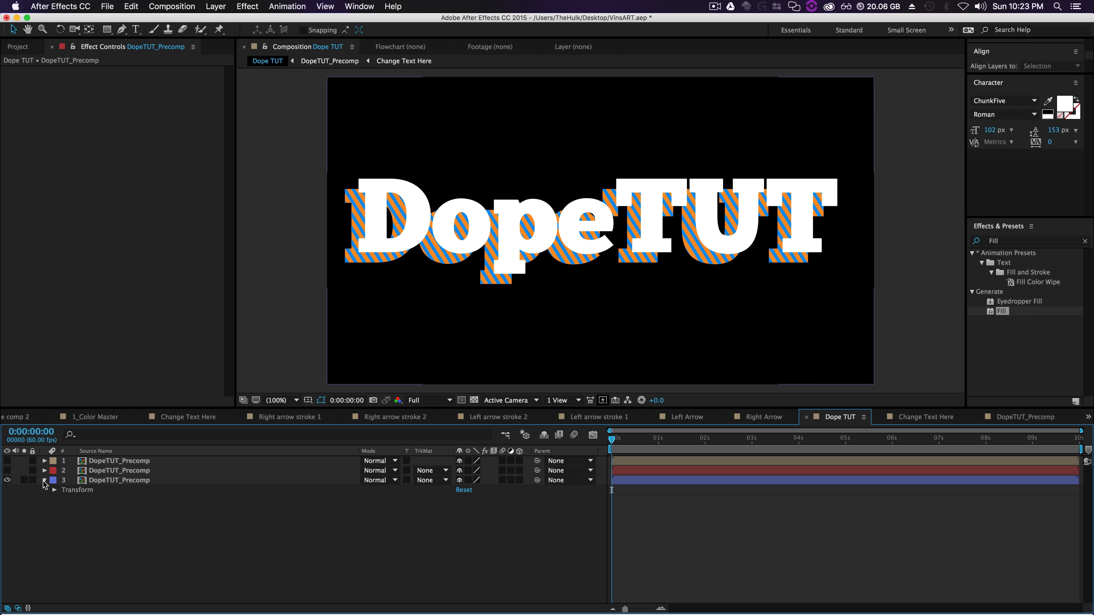
pyautogui.click(45, 480)
pyautogui.click(7, 470)
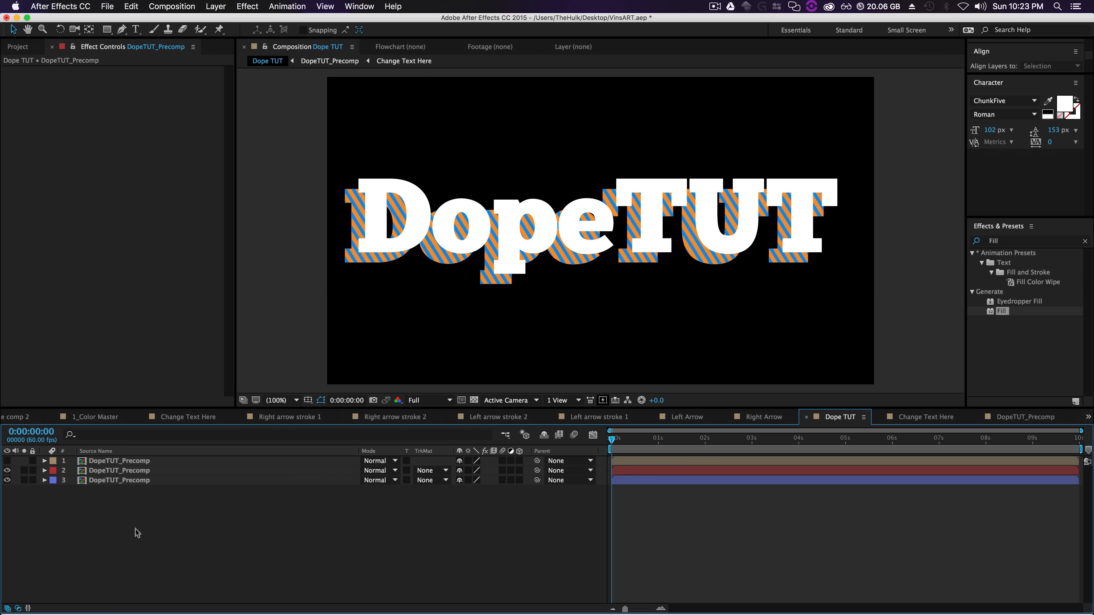
# Step: Pre-compose the red-labelled layer as "DopeTUT_Precomp Storke 1", leaving all attributes in Dope TUT
pyautogui.click(131, 471)
pyautogui.rightClick(132, 470)
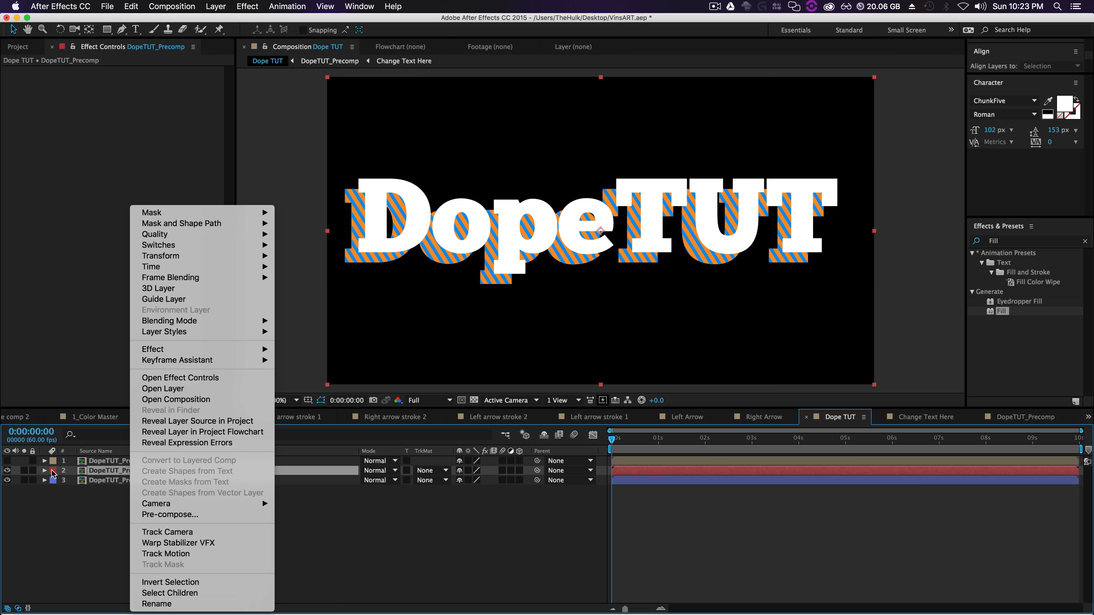
pyautogui.click(196, 514)
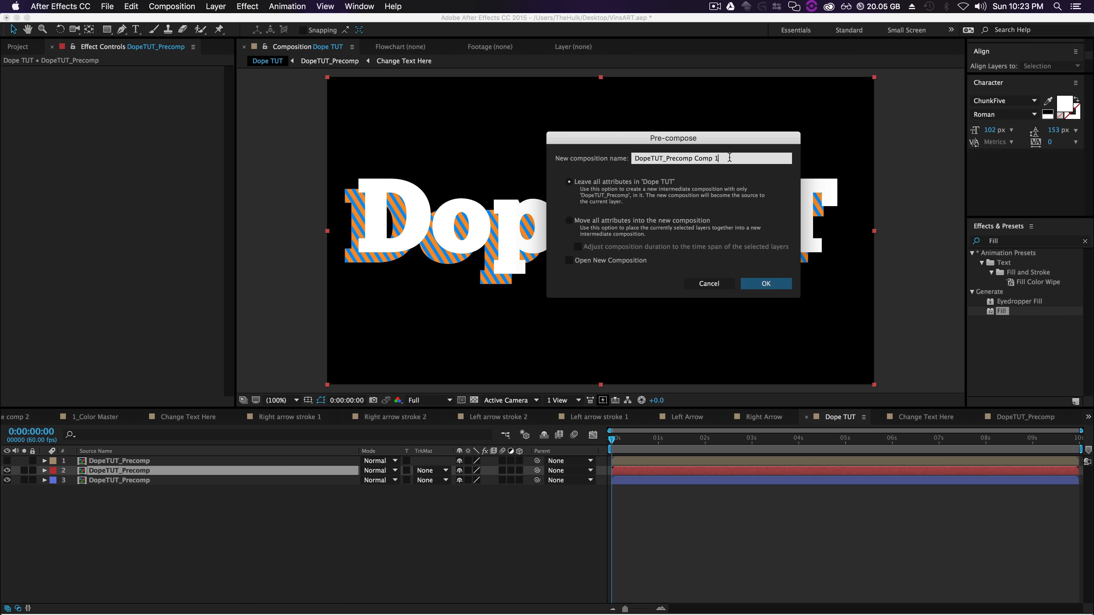
pyautogui.write('S')
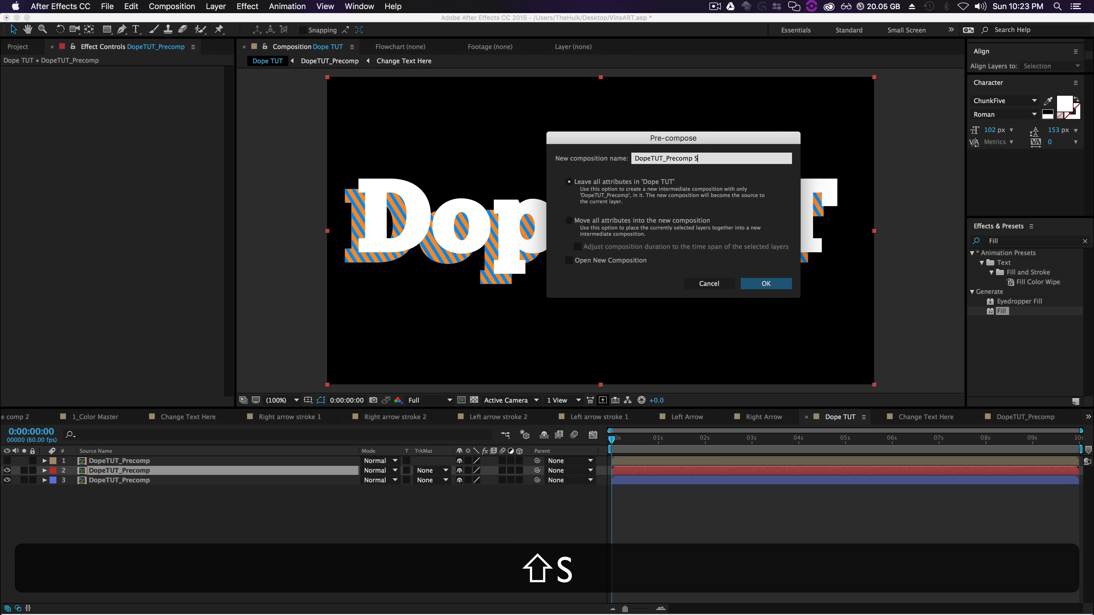
pyautogui.write('torke 1')
pyautogui.press('Return')
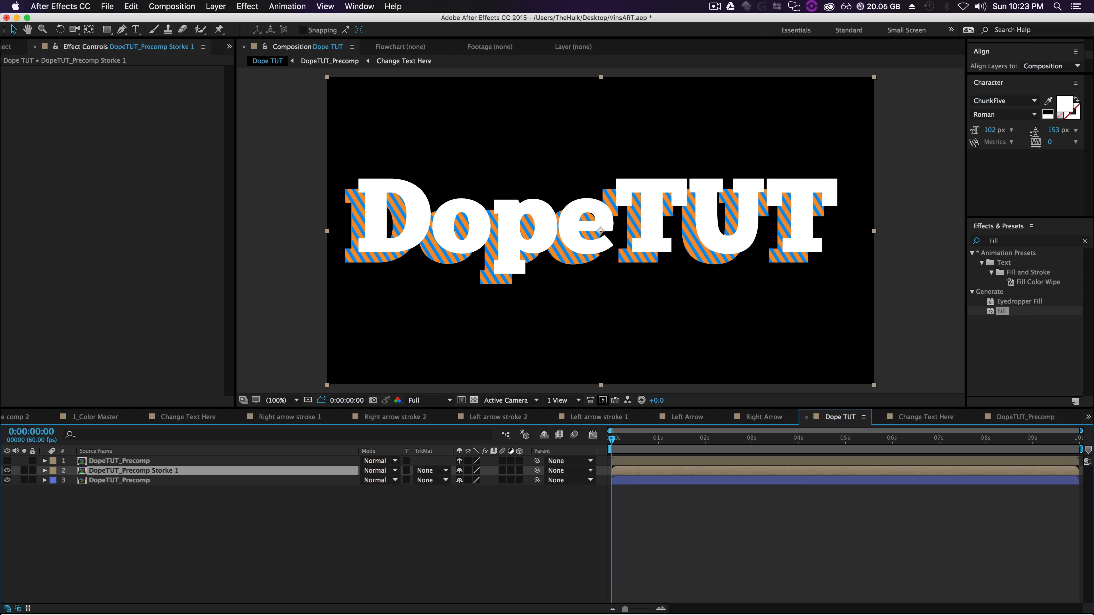
# Step: Pre-compose the blue-labelled layer as "DopeTUT_Precomp Stroke 2", leaving all attributes in Dope TUT
pyautogui.click(132, 479)
pyautogui.rightClick(148, 487)
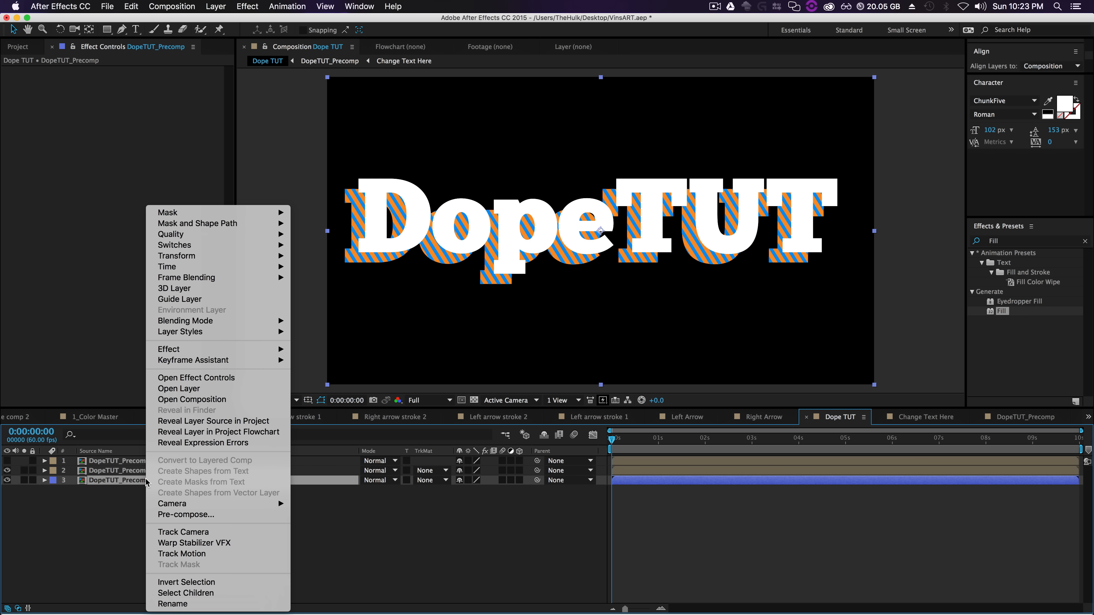
pyautogui.click(185, 516)
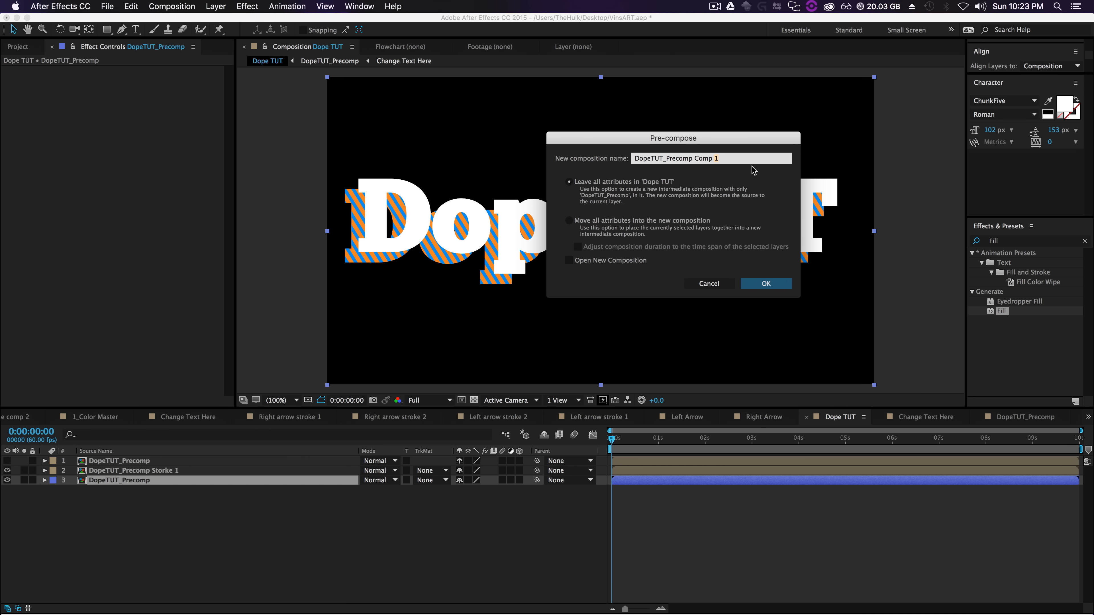
pyautogui.write('Stroke')
pyautogui.press('BackSpace')
pyautogui.press('BackSpace')
pyautogui.press('BackSpace')
pyautogui.press('BackSpace')
pyautogui.write('troke 2')
pyautogui.press('Return')
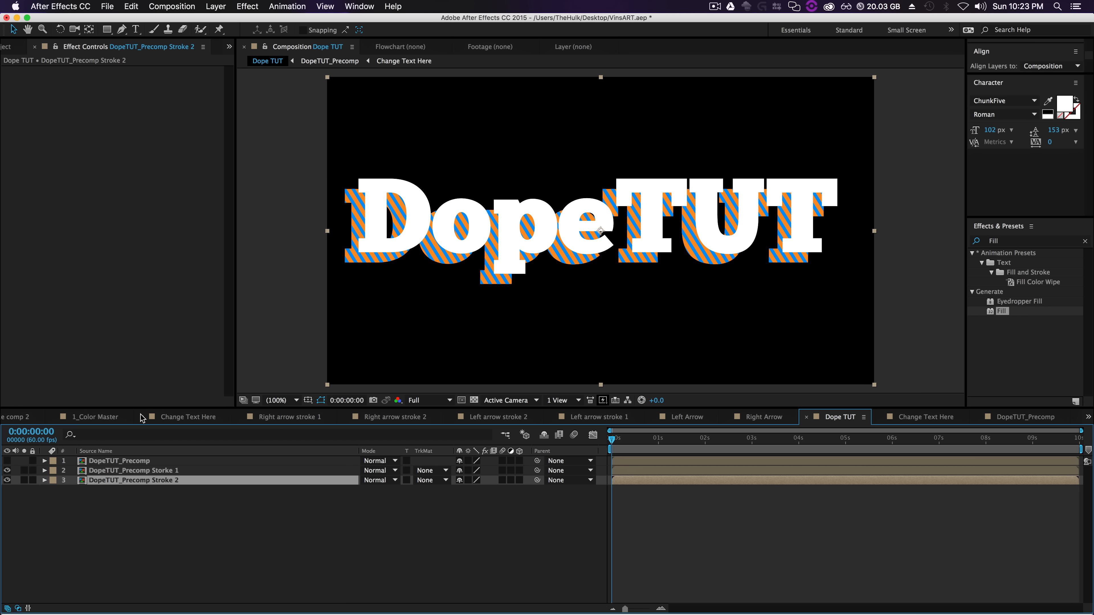
# Step: Open the DopeTUT_Precomp Storke 1 composition and add a Stroke layer style to its DopeTUT_Precomp layer
pyautogui.click(164, 531)
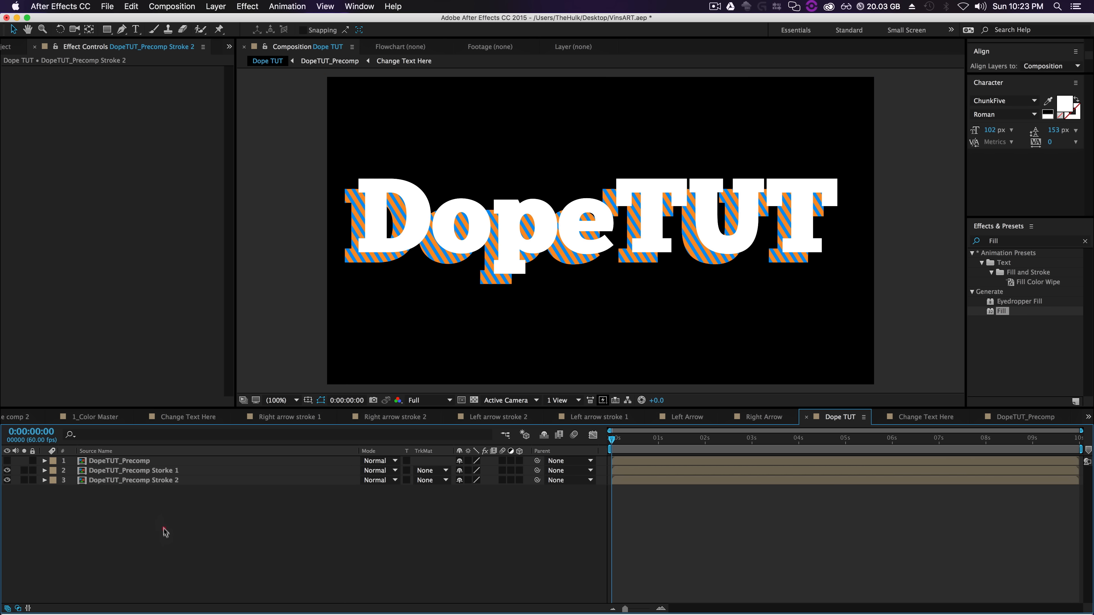
pyautogui.click(161, 471)
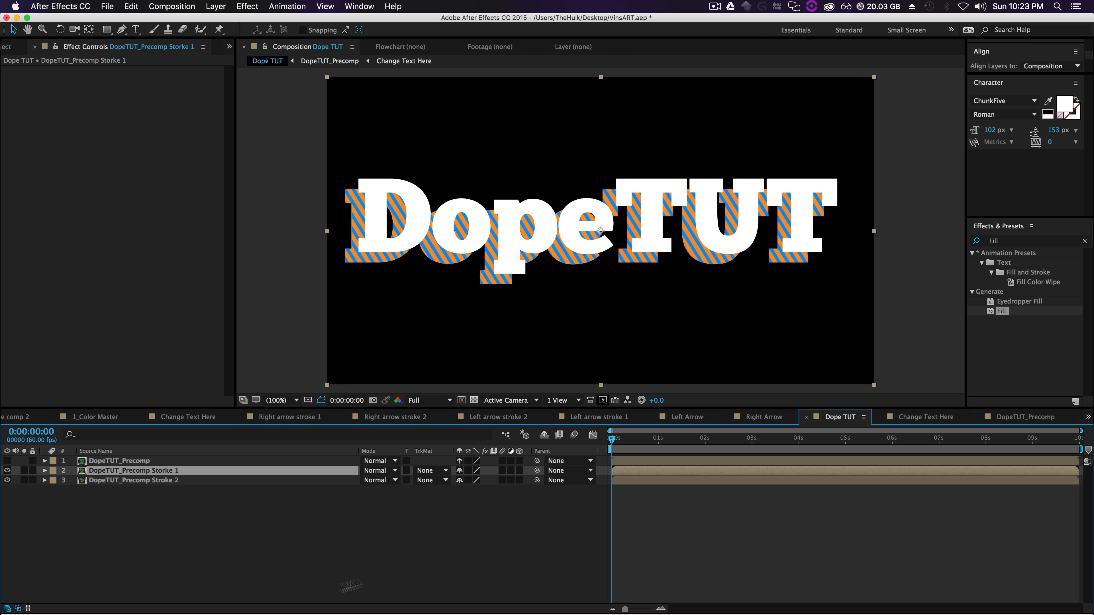
pyautogui.click(170, 524)
pyautogui.click(155, 470)
pyautogui.doubleClick(153, 471)
pyautogui.rightClick(139, 461)
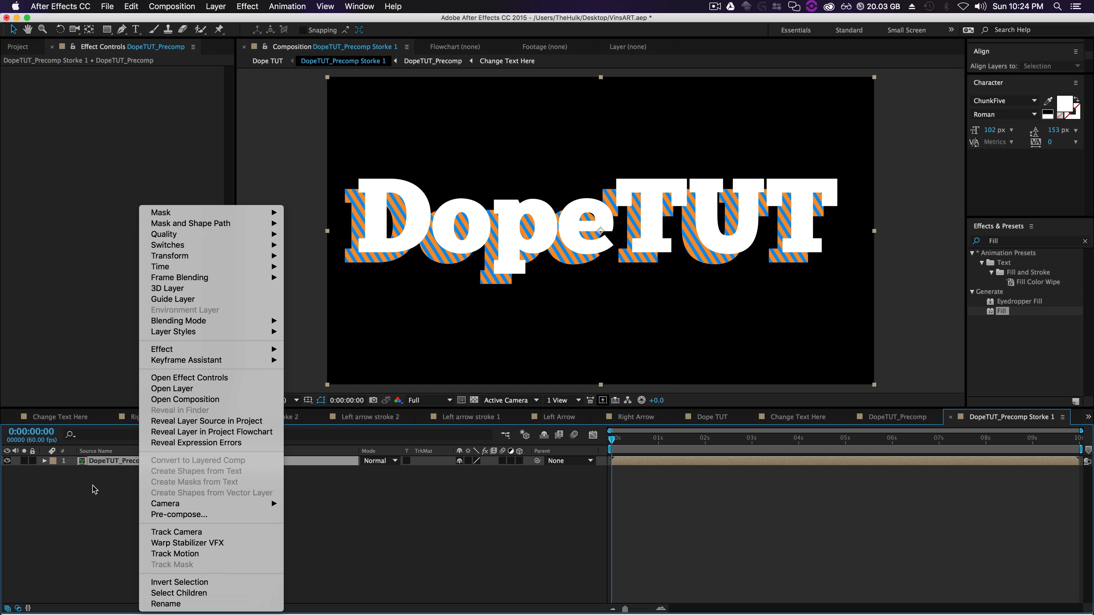
pyautogui.moveTo(173, 331)
pyautogui.click(315, 456)
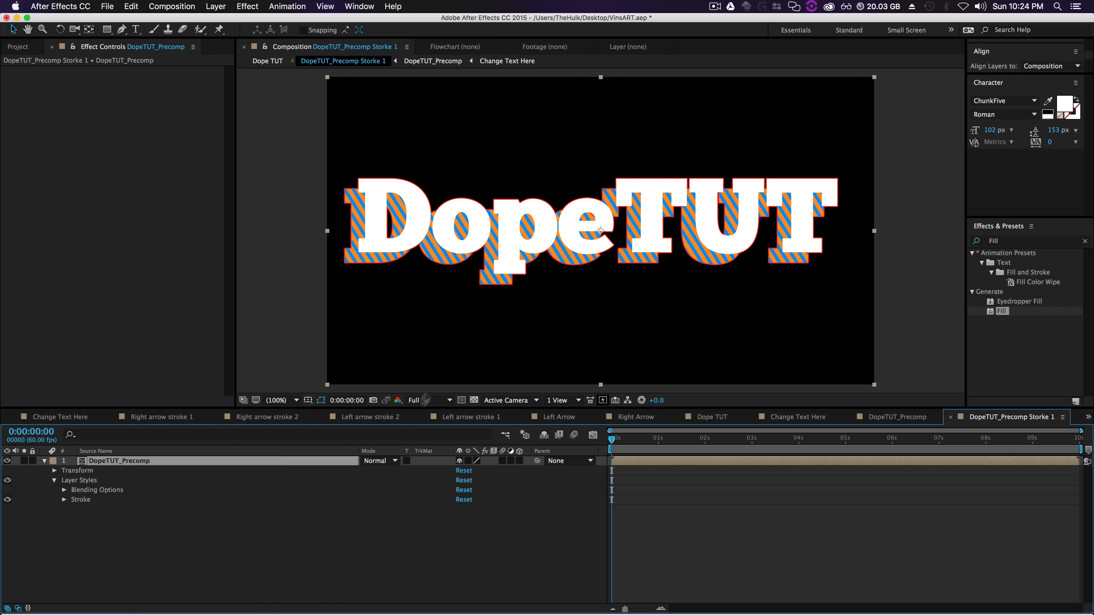
# Step: Set the size of the layer's Stroke style to 12
pyautogui.click(65, 500)
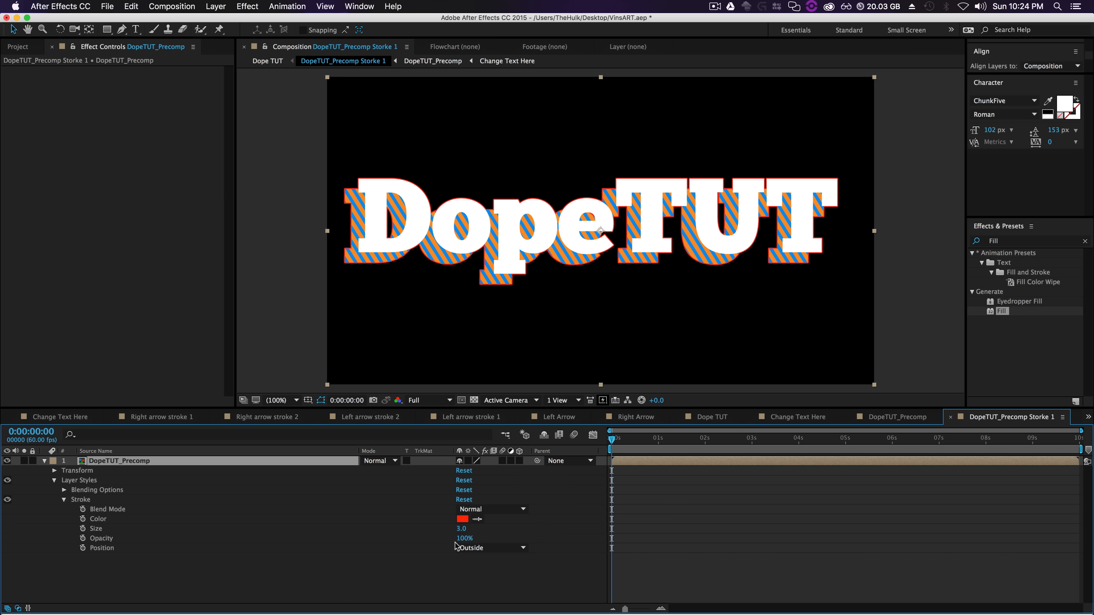
pyautogui.click(460, 528)
pyautogui.write('12')
pyautogui.press('Return')
pyautogui.click(295, 242)
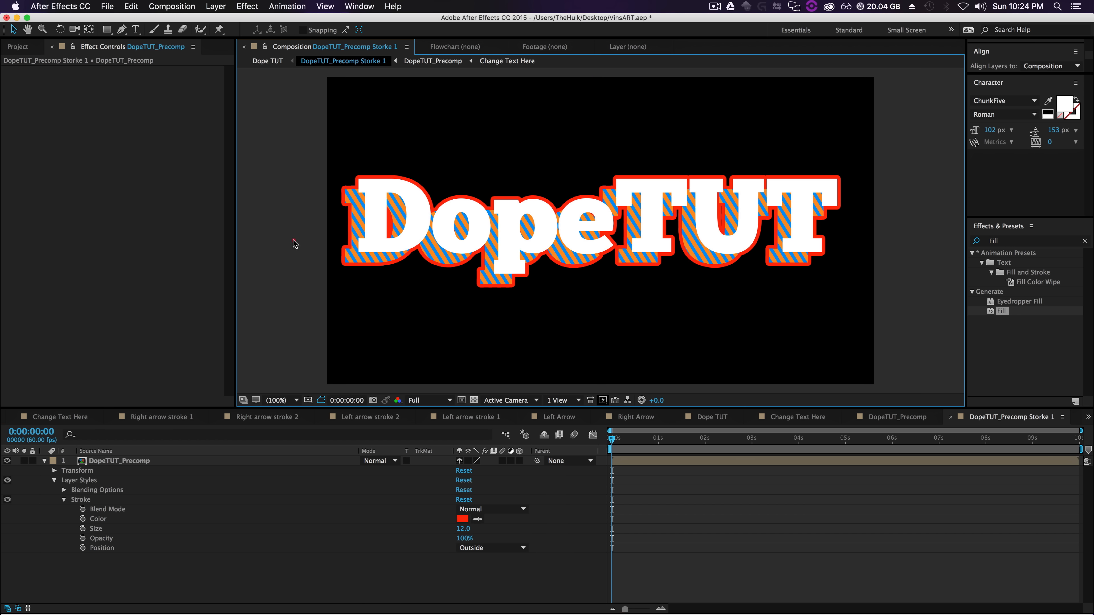
# Step: Go back to Dope TUT, open DopeTUT_Precomp Stroke 2, and add a Stroke layer style to its layer
pyautogui.click(267, 60)
pyautogui.click(142, 550)
pyautogui.click(142, 481)
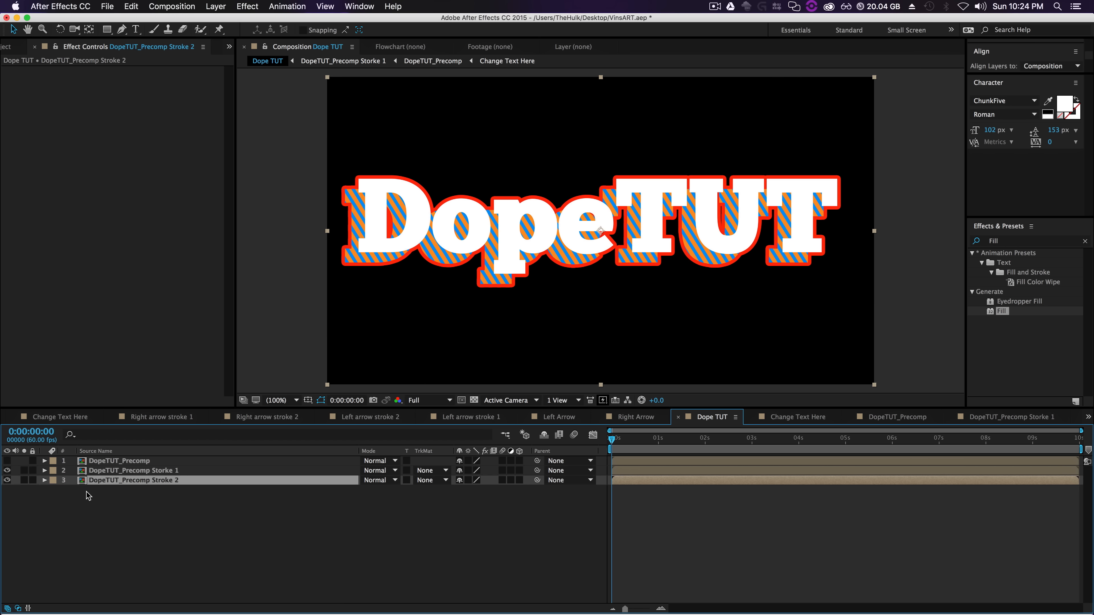
pyautogui.doubleClick(152, 480)
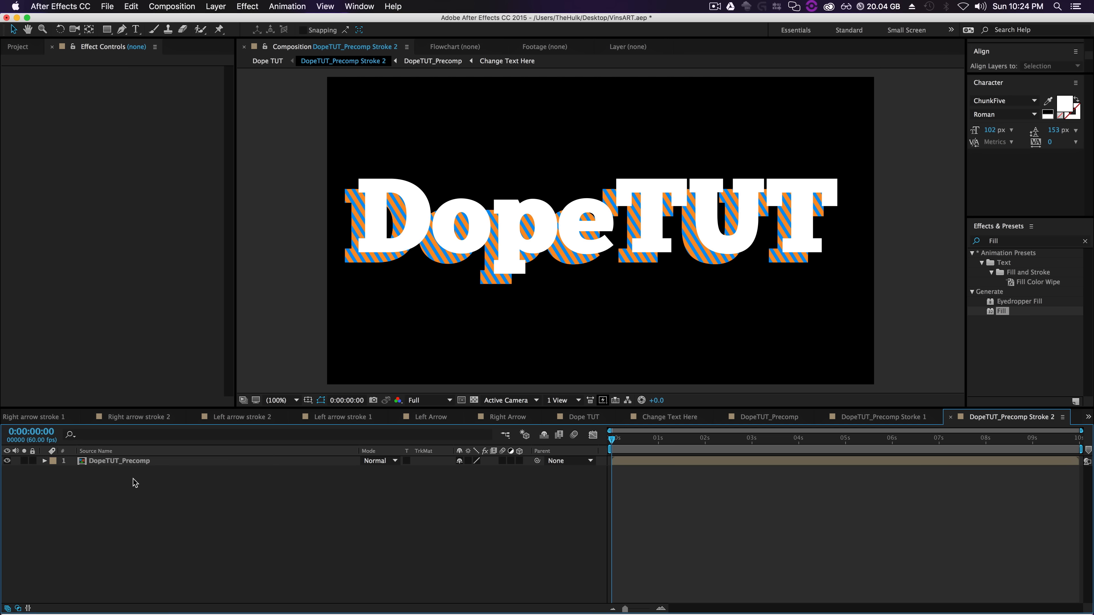
pyautogui.rightClick(137, 460)
pyautogui.moveTo(207, 332)
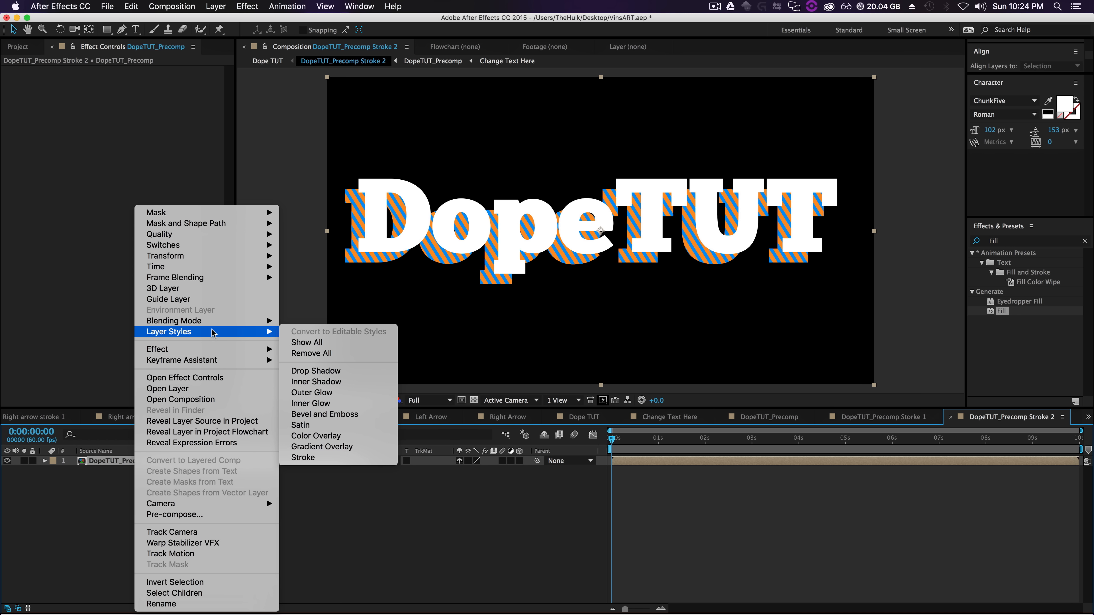
pyautogui.click(328, 462)
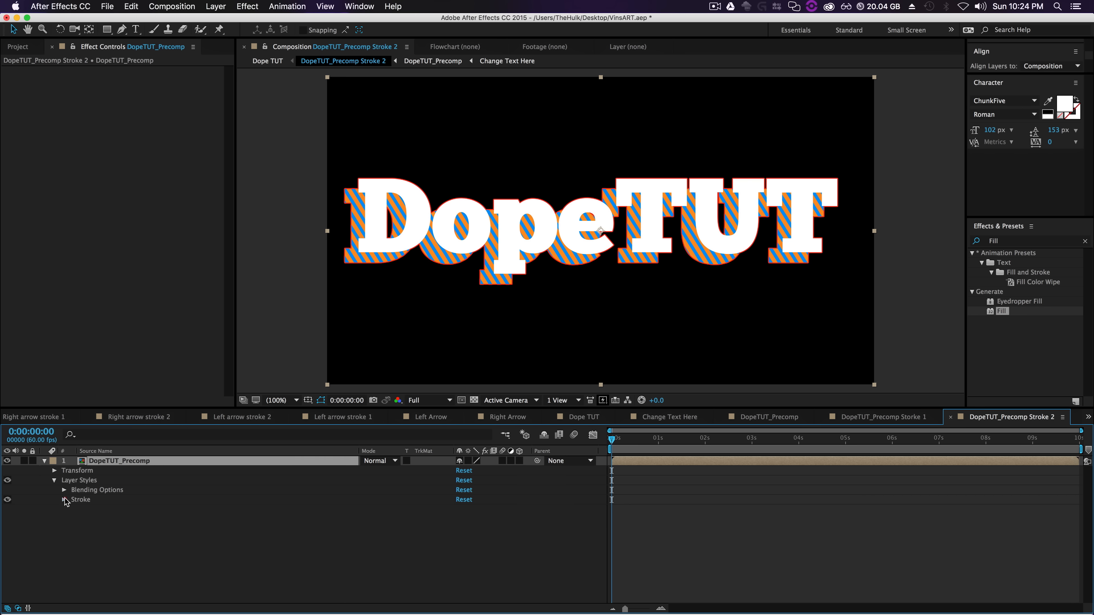
# Step: Change the color of this Stroke style to blue and its size to 30
pyautogui.click(64, 499)
pyautogui.click(462, 519)
pyautogui.moveTo(659, 440); pyautogui.dragTo(666, 386)
pyautogui.click(740, 340)
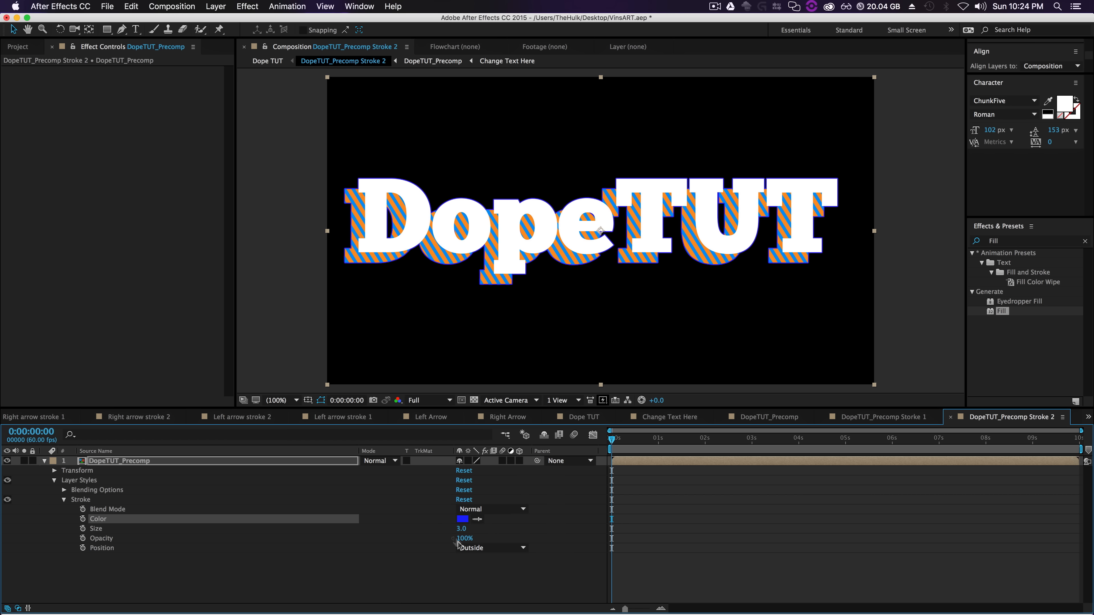
pyautogui.click(462, 529)
pyautogui.write('0')
pyautogui.press('Return')
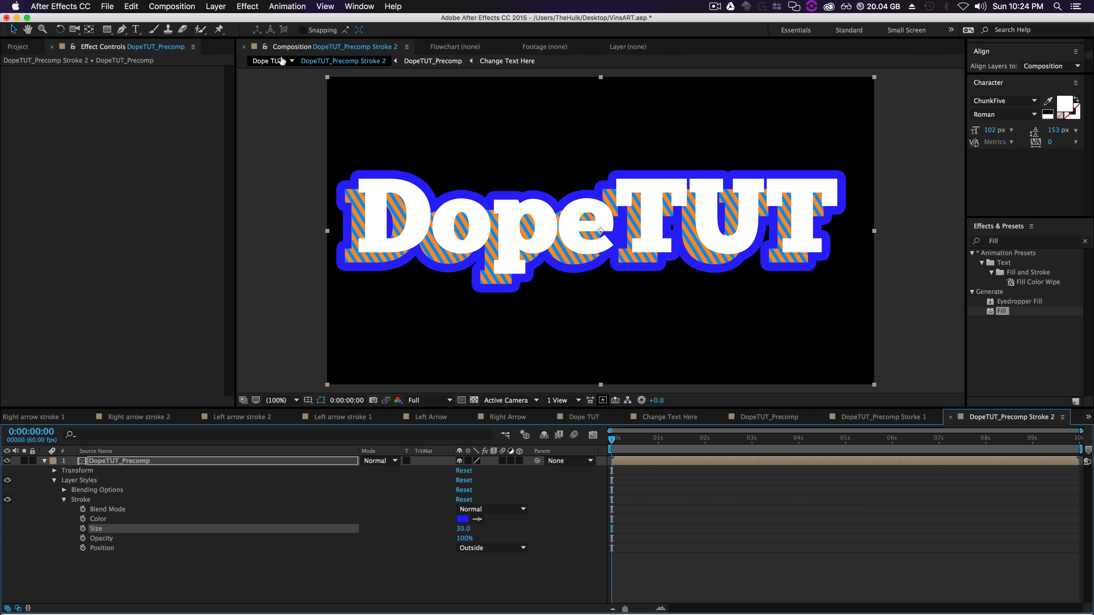
# Step: Return to Dope TUT and set the Stroke 2 layer's track matte to Alpha Inverted Matte "DopeTUT_Precomp Storke 1"
pyautogui.click(266, 60)
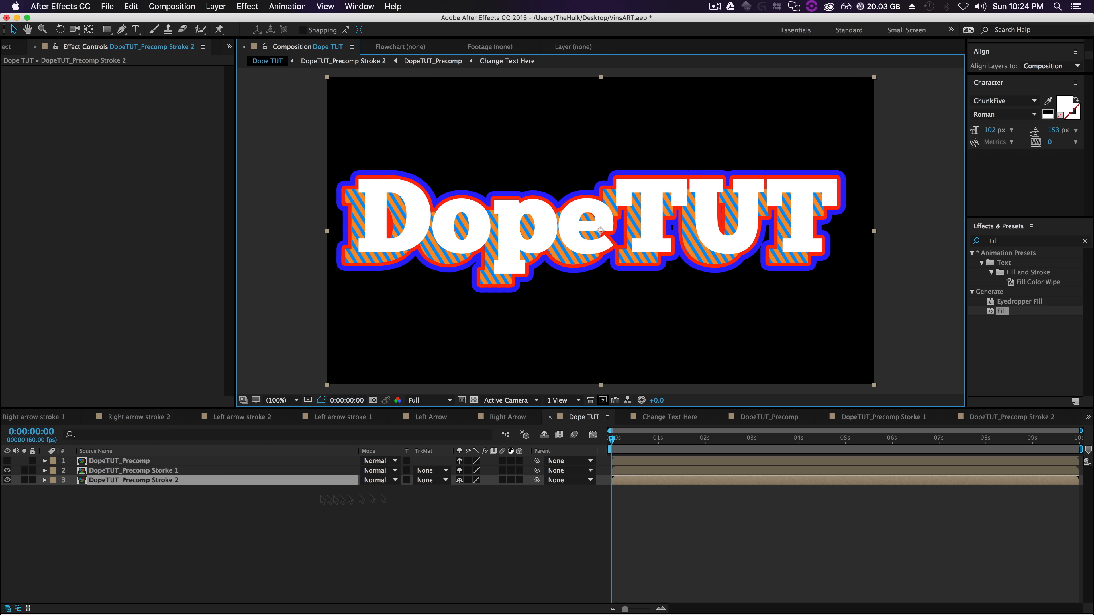
pyautogui.click(431, 480)
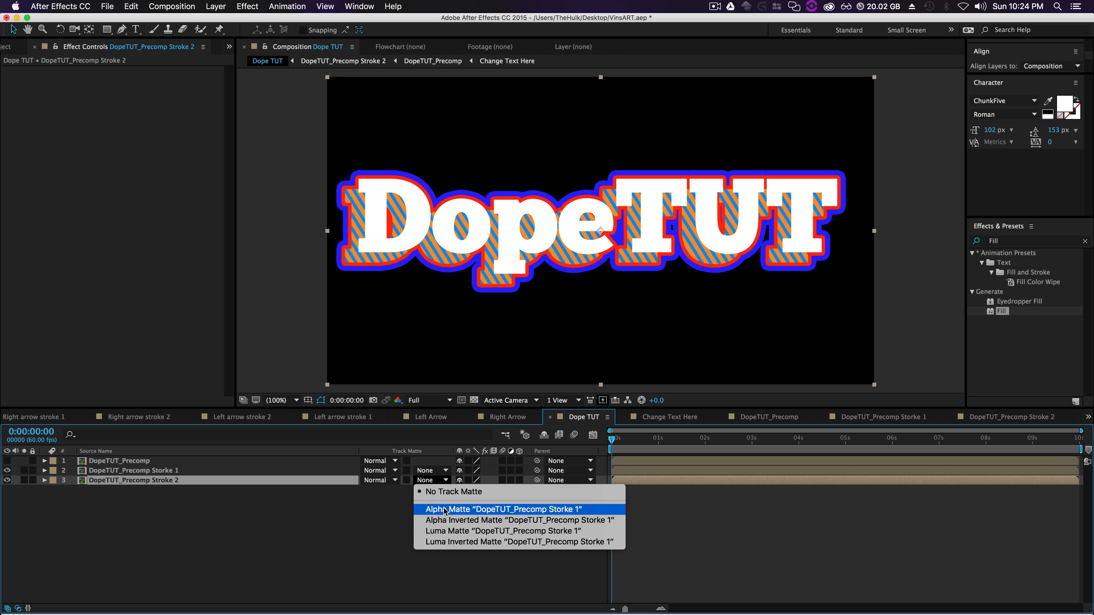
pyautogui.click(496, 511)
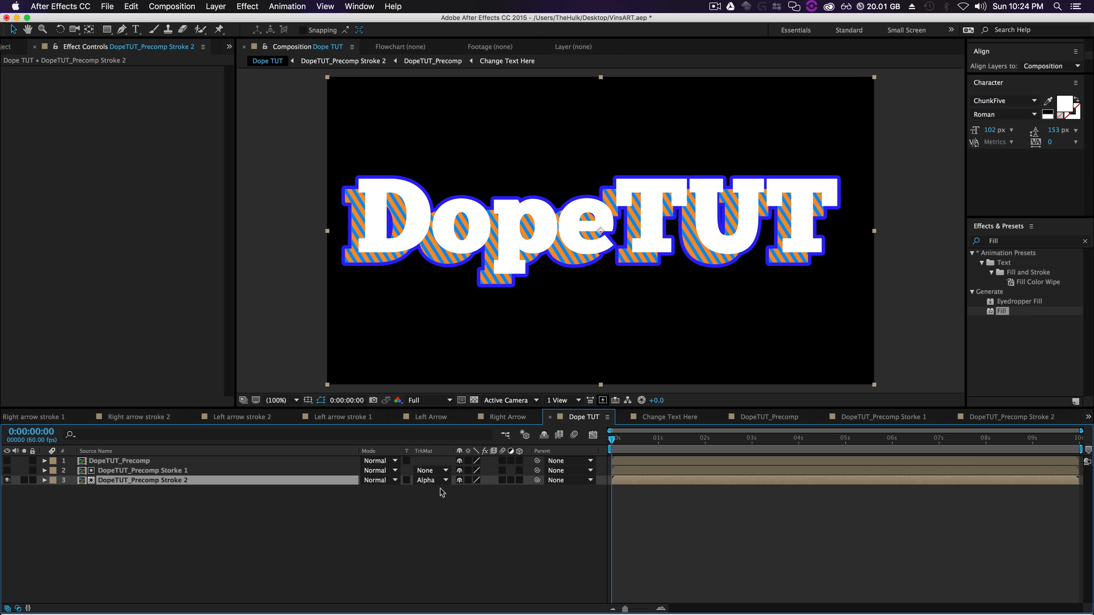
pyautogui.click(435, 480)
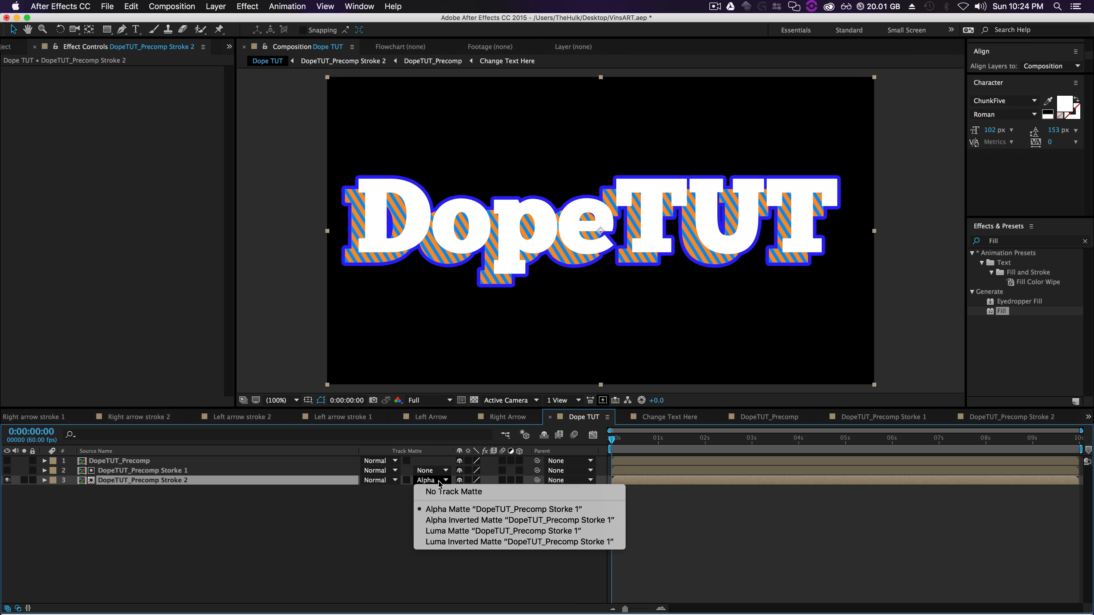
pyautogui.click(491, 521)
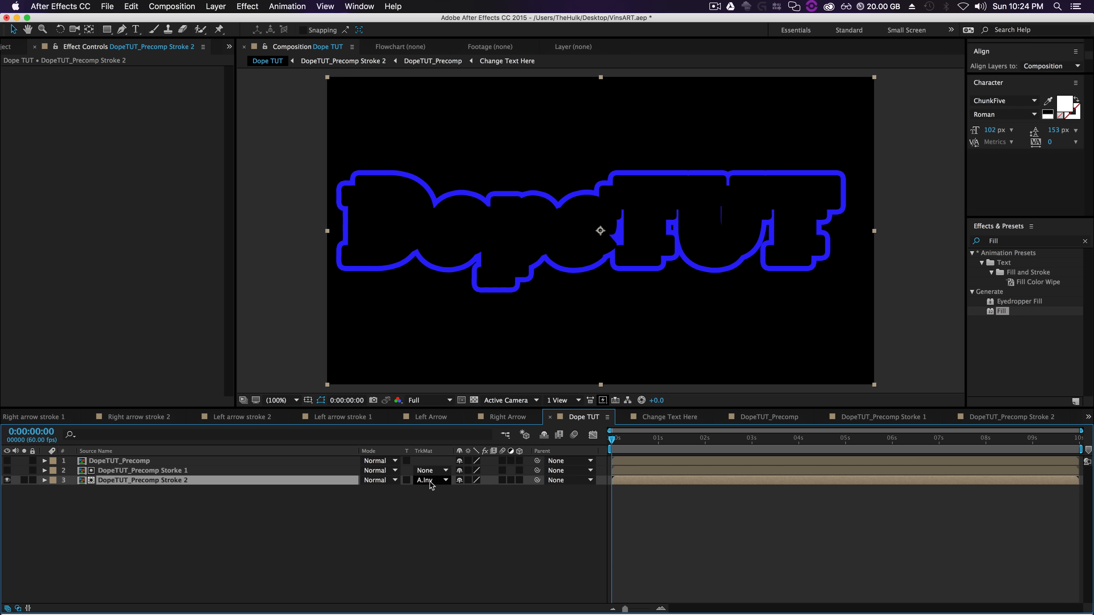
# Step: Compare the inverted matte with the DopeTUT_Precomp Storke 1 layer shown and hidden, leaving it hidden
pyautogui.click(7, 470)
pyautogui.click(7, 471)
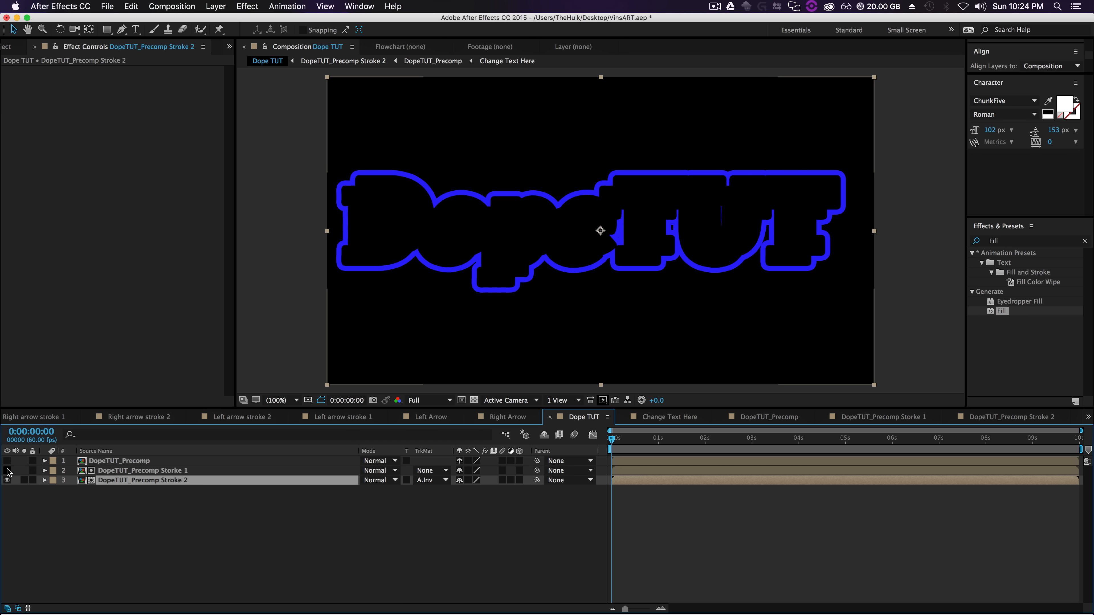
pyautogui.click(7, 470)
pyautogui.click(7, 470)
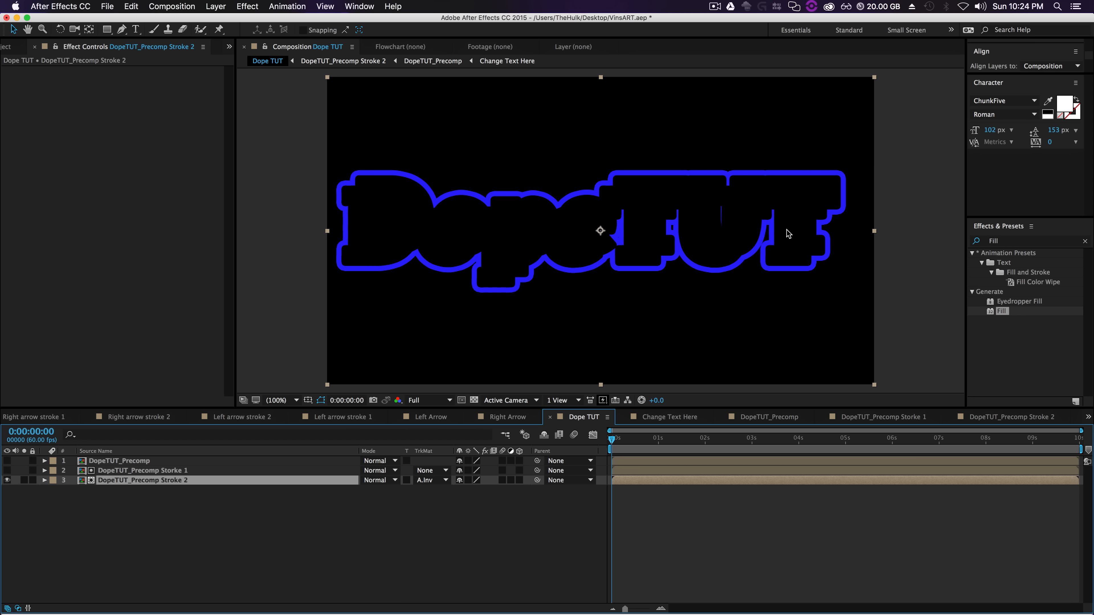
pyautogui.click(7, 470)
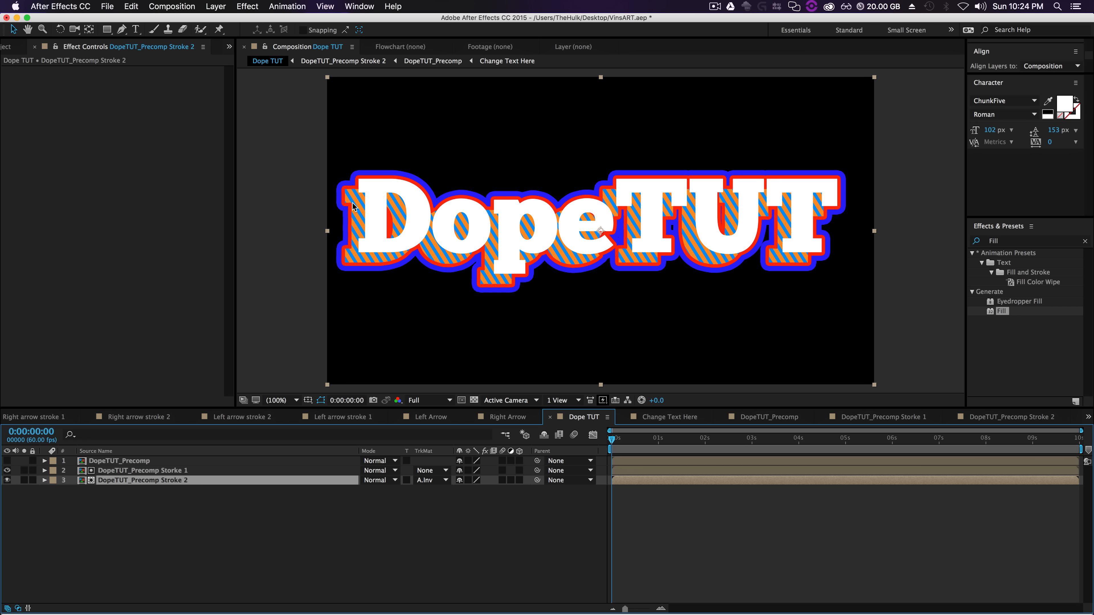
pyautogui.click(7, 471)
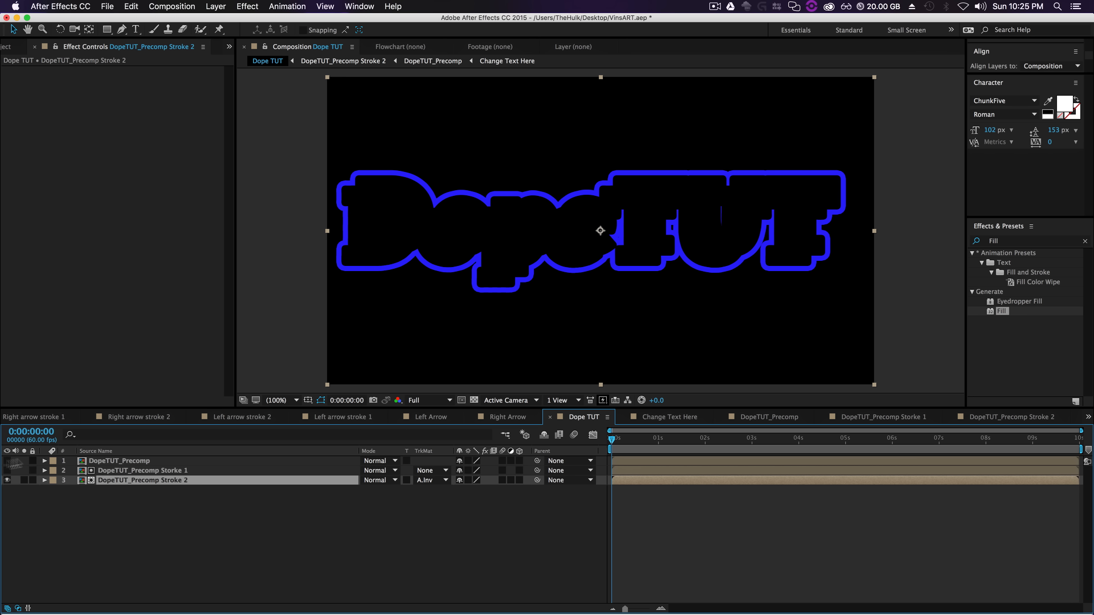
# Step: Make the top DopeTUT_Precomp layer visible and apply a Fill effect to the DopeTUT_Precomp Stroke 2 layer
pyautogui.click(7, 461)
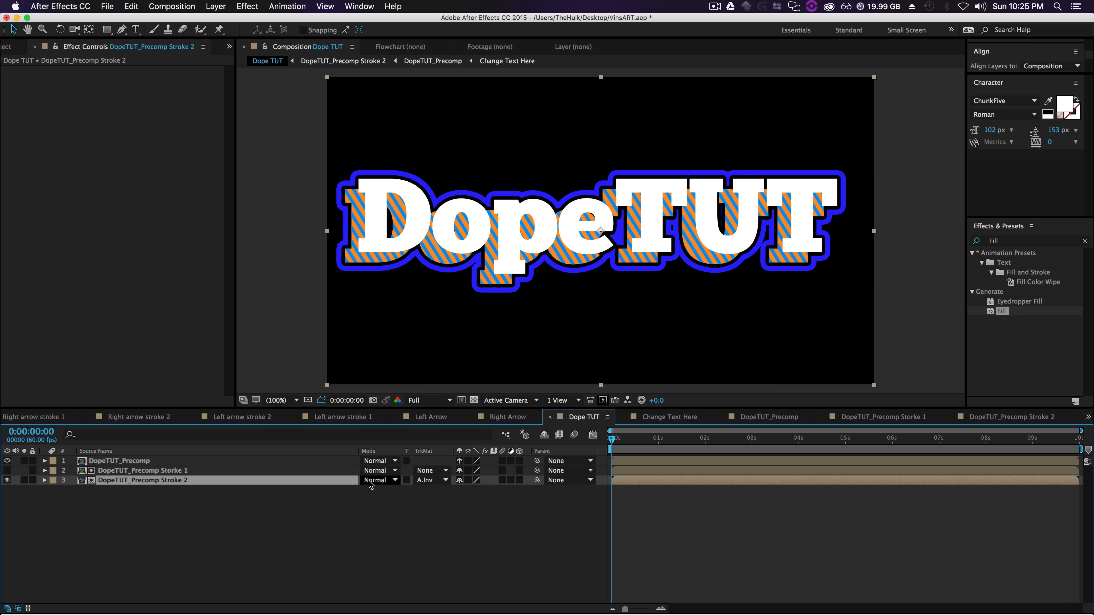
pyautogui.click(183, 543)
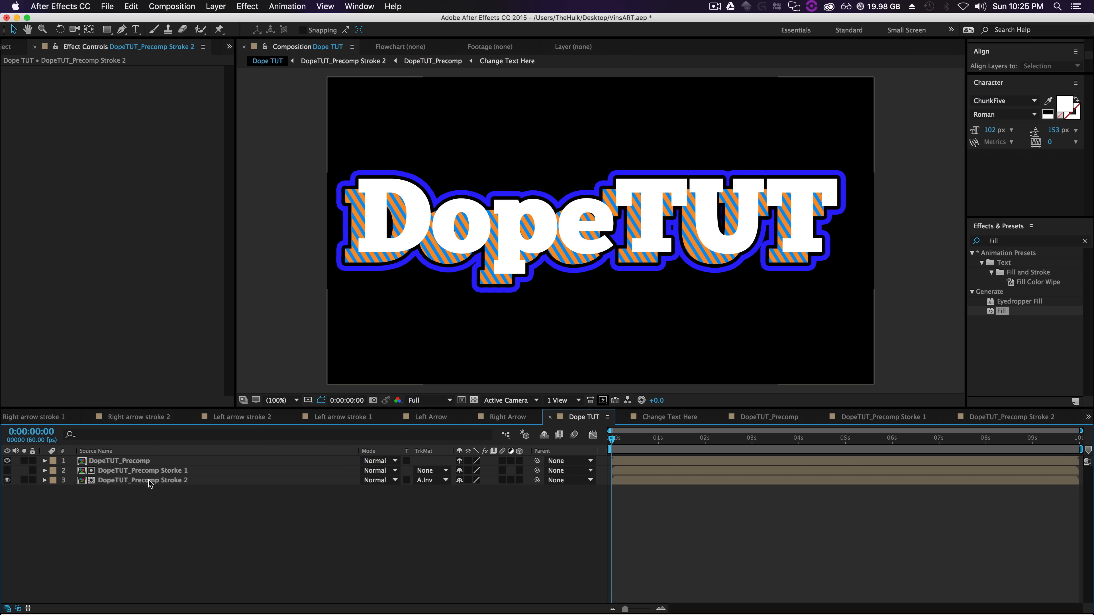
pyautogui.click(151, 481)
pyautogui.moveTo(1000, 311)
pyautogui.mouseDown()
pyautogui.moveTo(146, 540)
pyautogui.moveTo(142, 482)
pyautogui.mouseUp()
# Step: Set the Fill effect's color on the Stroke 2 layer to white
pyautogui.click(132, 100)
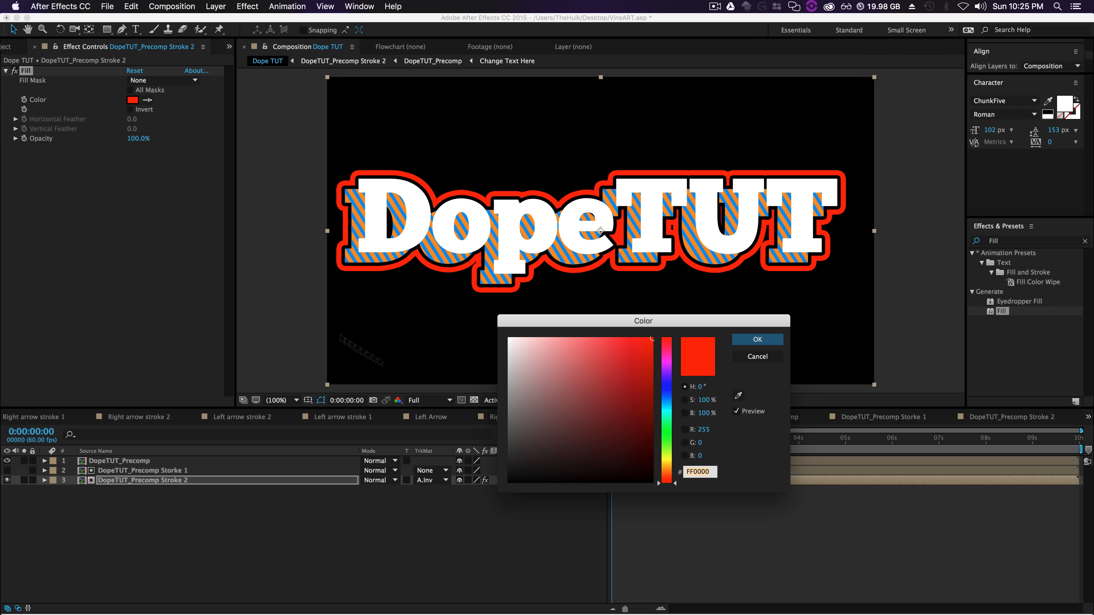
pyautogui.moveTo(556, 374); pyautogui.dragTo(510, 338)
pyautogui.click(765, 341)
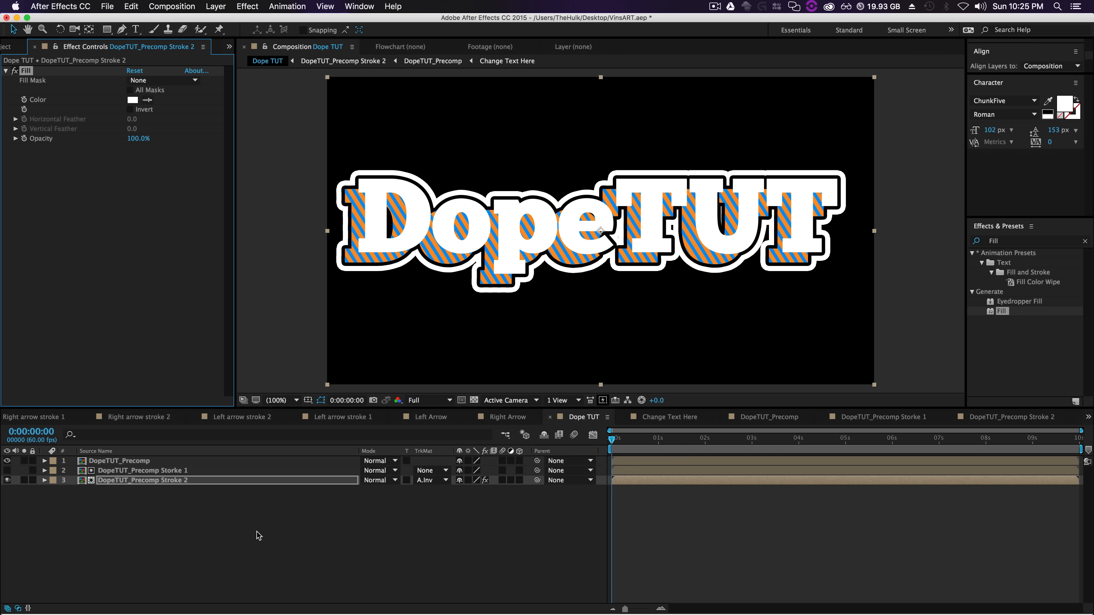
pyautogui.click(257, 535)
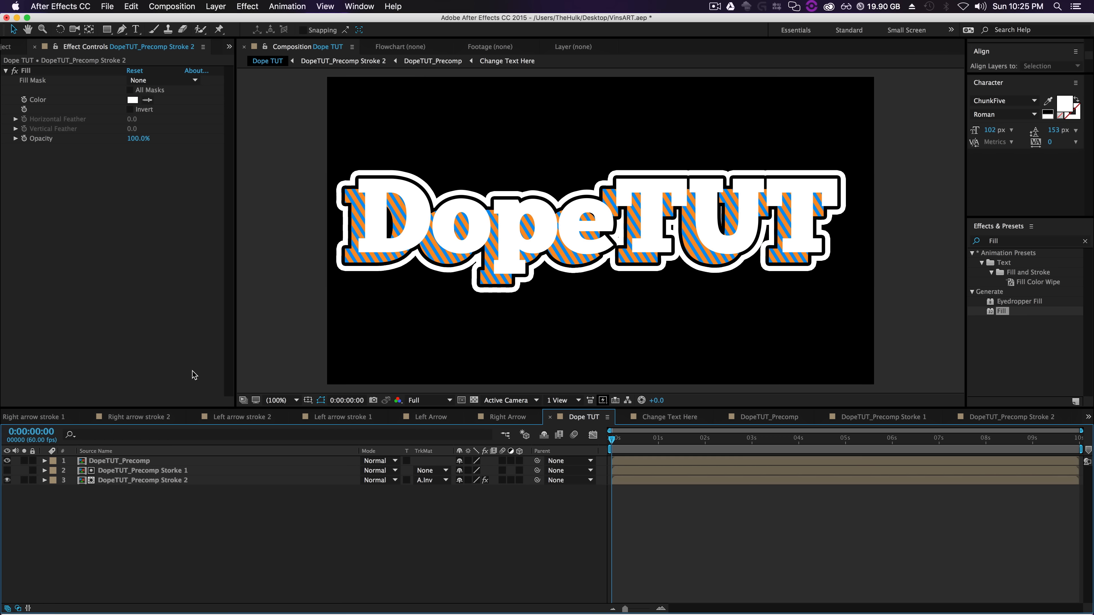
# Step: Parent both stroke layers to the top DopeTUT_Precomp layer, and give that parent layer a red label
pyautogui.click(166, 482)
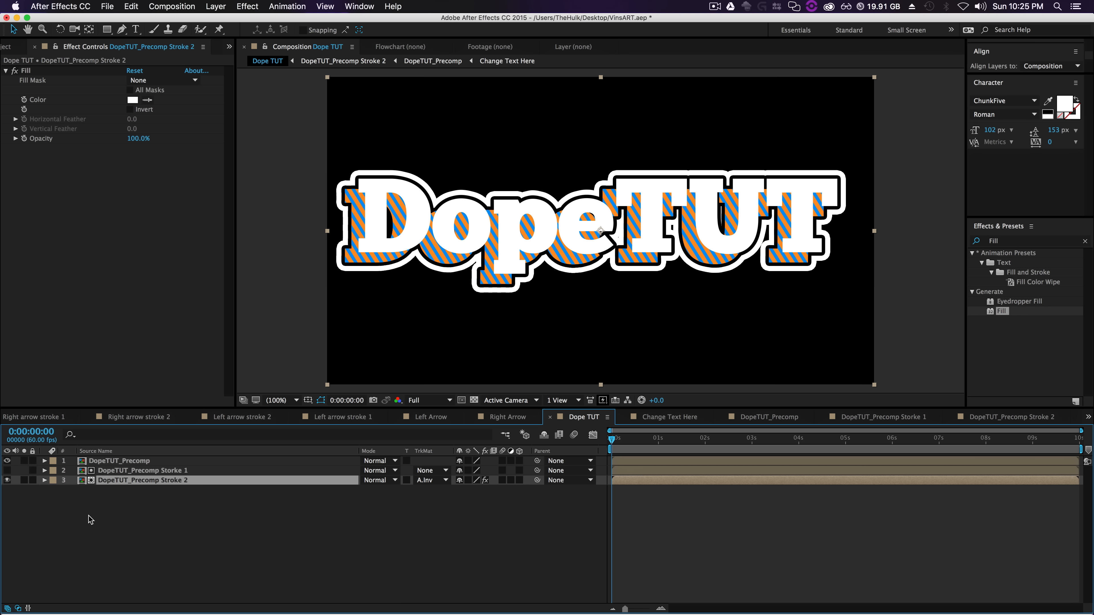
pyautogui.moveTo(90, 519); pyautogui.dragTo(137, 470)
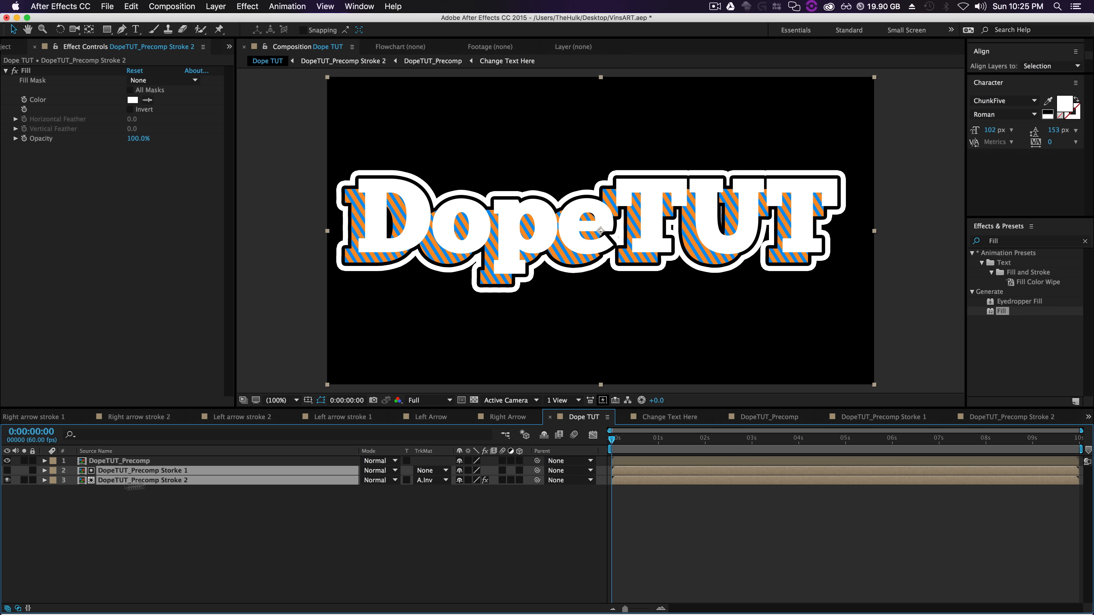
pyautogui.moveTo(481, 517); pyautogui.dragTo(224, 461)
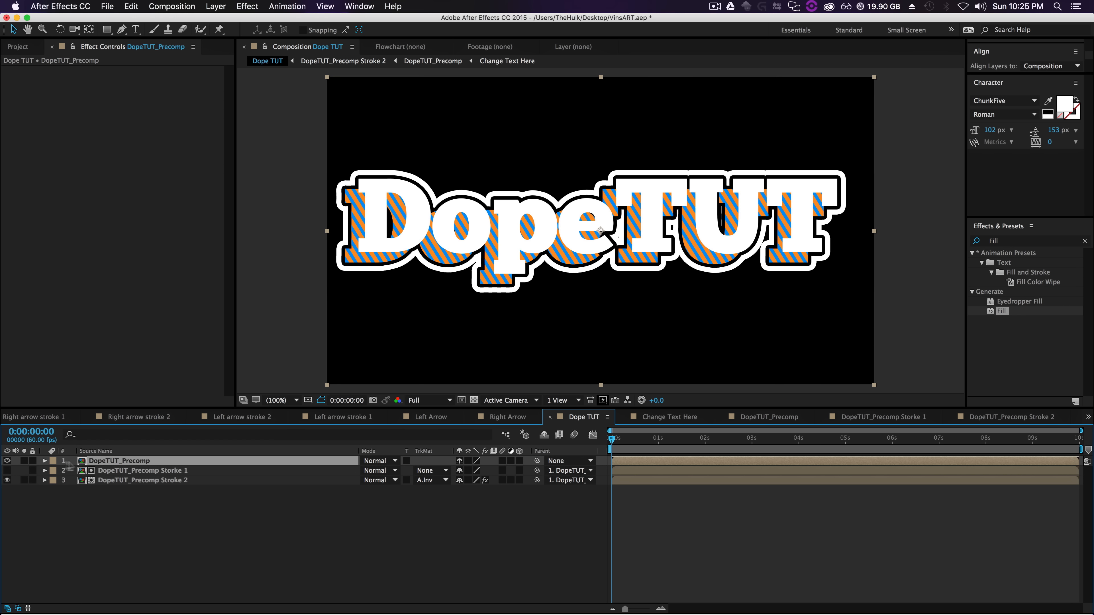
pyautogui.click(49, 461)
pyautogui.click(73, 442)
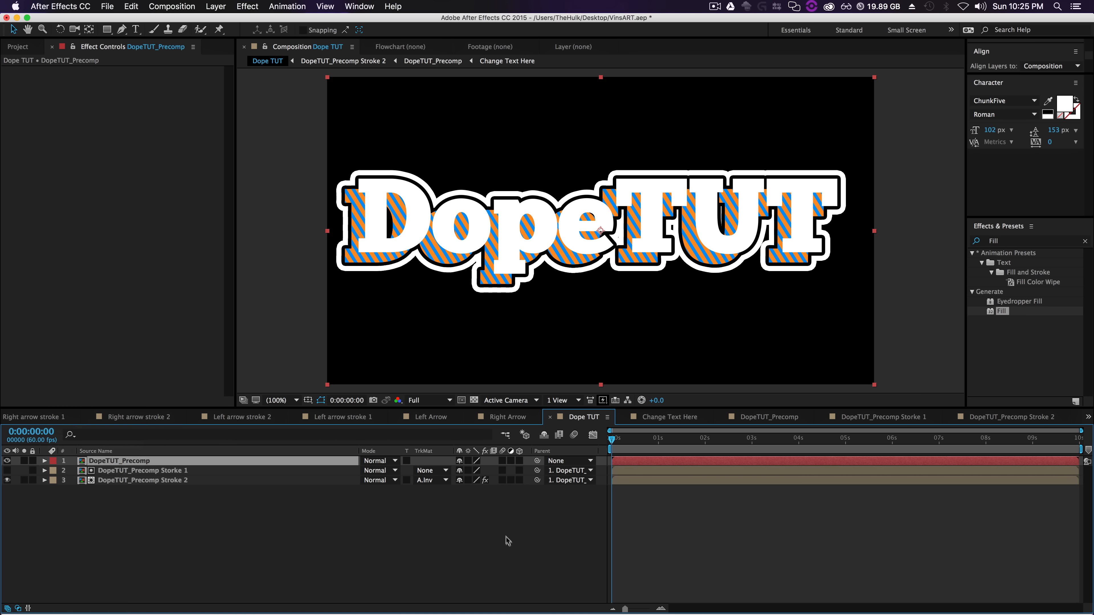
# Step: Test the parenting by moving the red-labelled DopeTUT_Precomp layer in the composition, and undo the move
pyautogui.click(134, 522)
pyautogui.click(131, 461)
pyautogui.moveTo(593, 254); pyautogui.dragTo(608, 240)
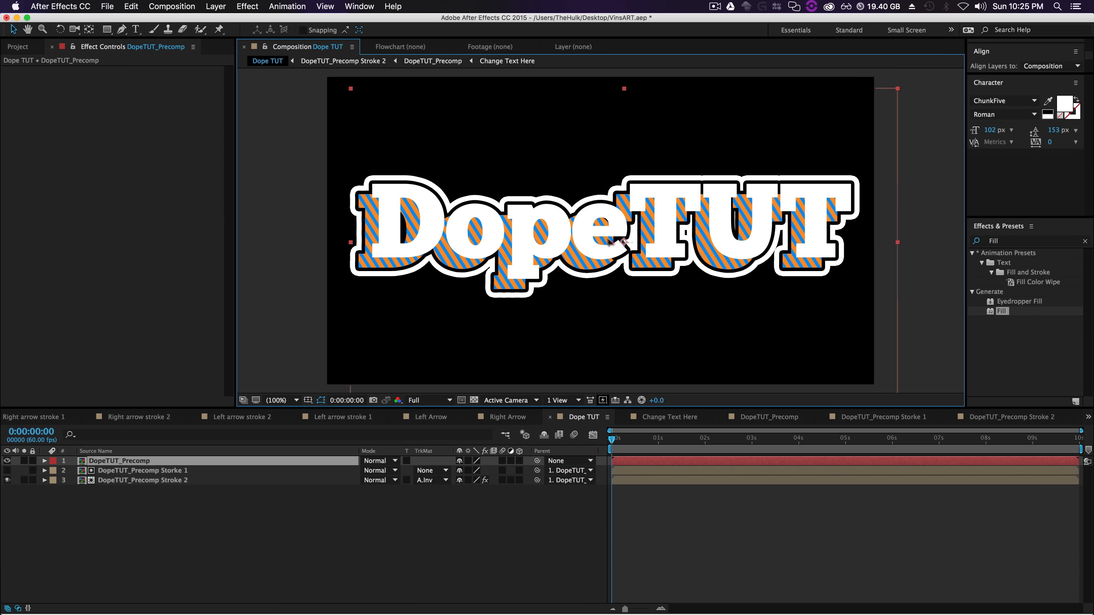
pyautogui.press('super+z')
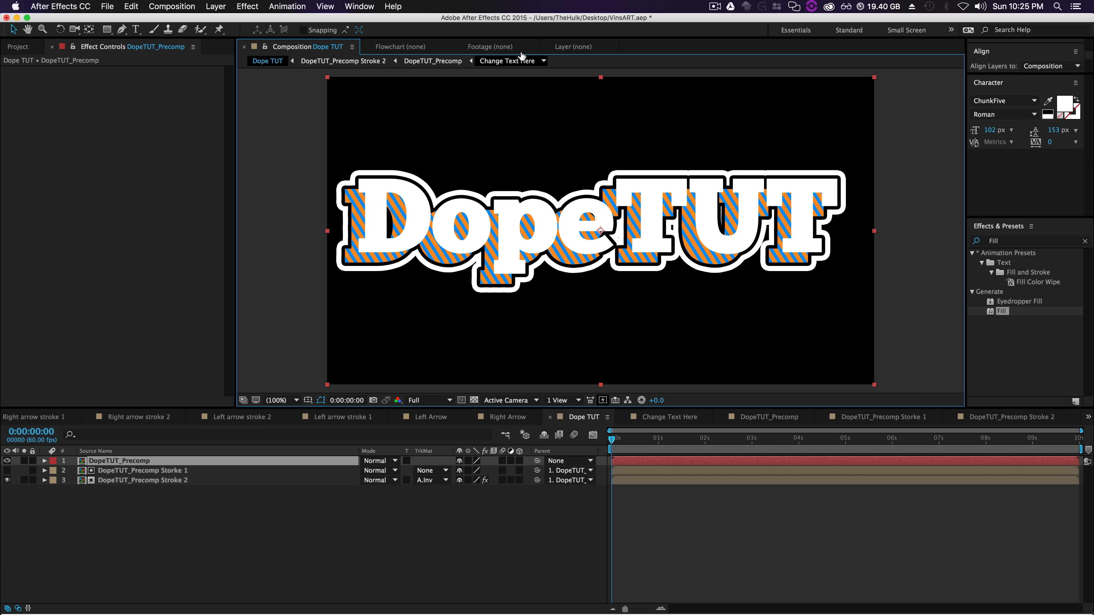
# Step: Replace the text in the Change Text Here composition with "Change", and return to Dope TUT
pyautogui.click(512, 60)
pyautogui.doubleClick(622, 208)
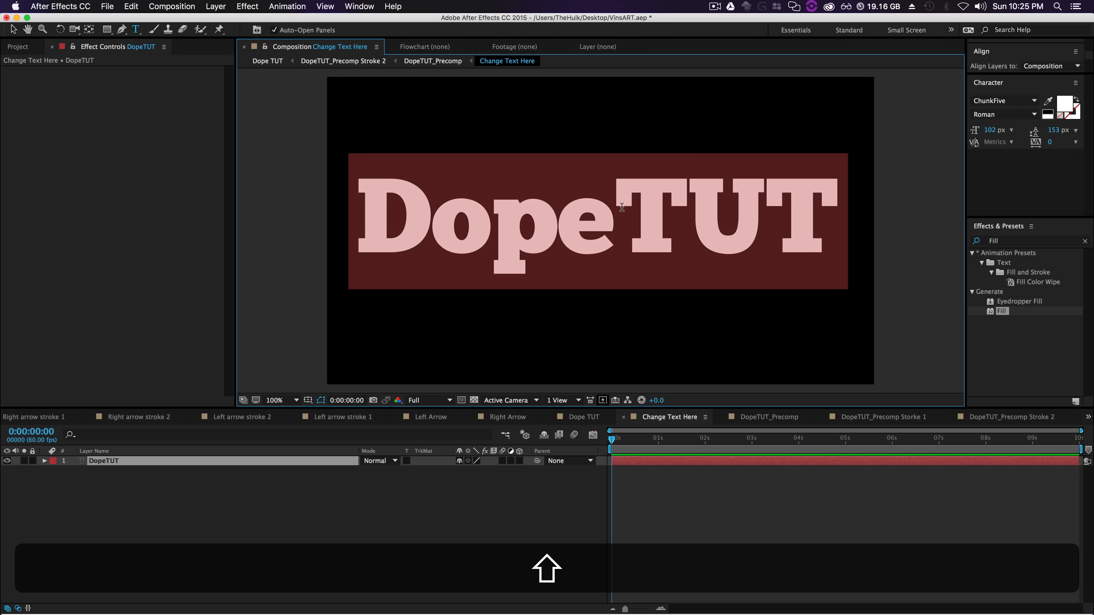
pyautogui.write('Change')
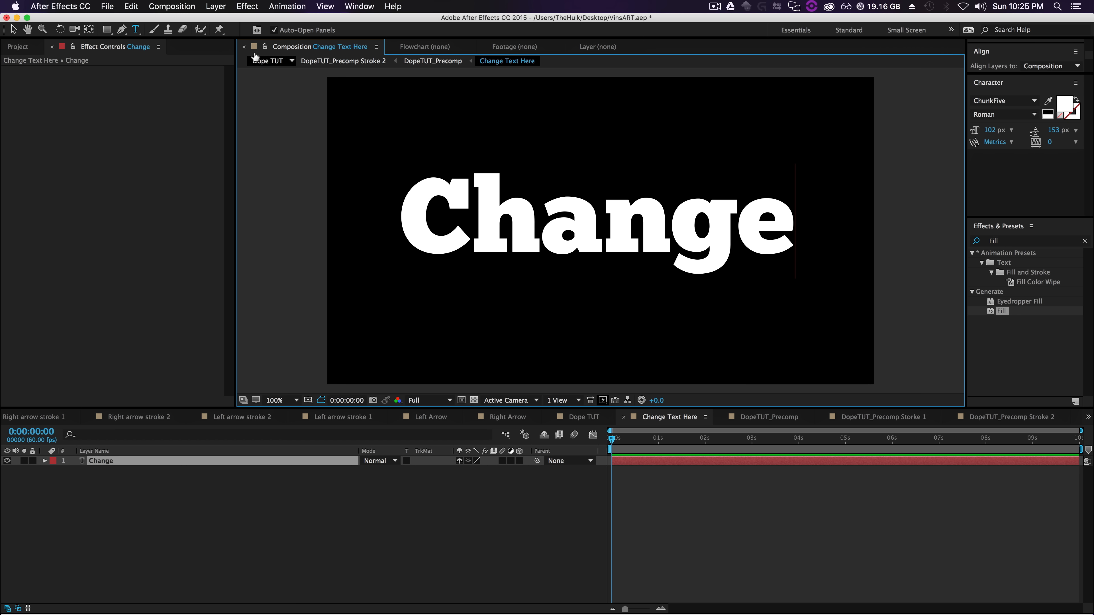
pyautogui.click(268, 60)
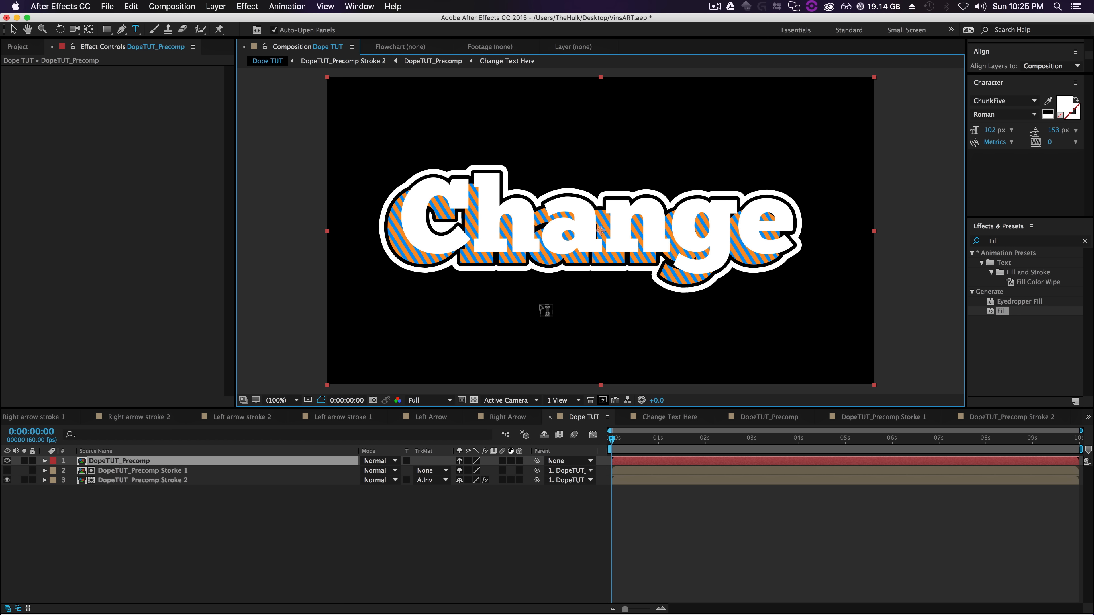
# Step: Undo the text replacement in the Change Text Here composition and return to the Dope TUT composition
pyautogui.click(496, 62)
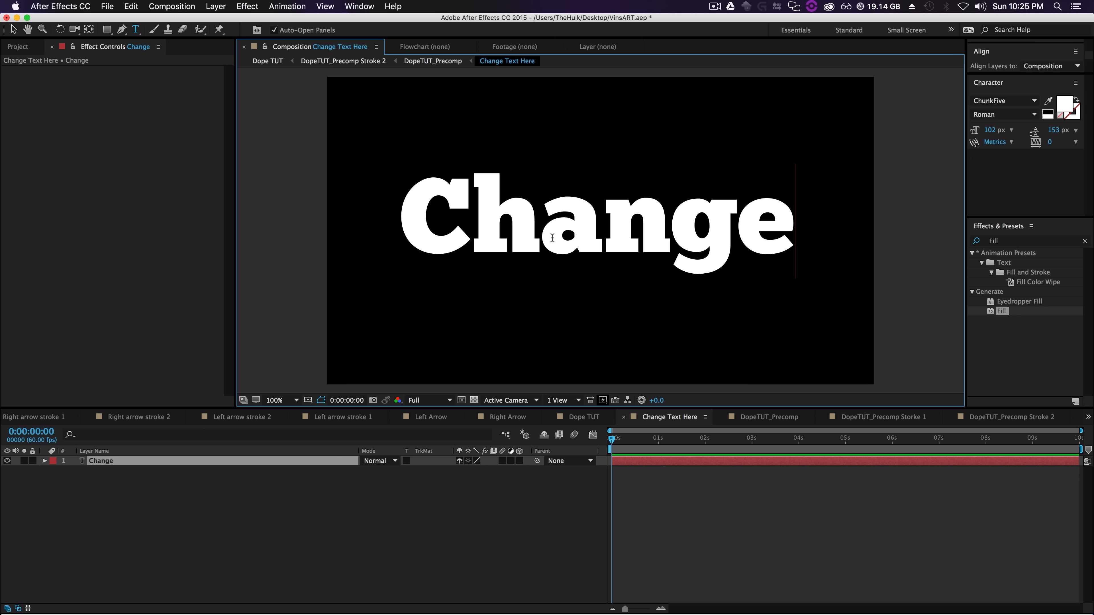
pyautogui.press('super+z')
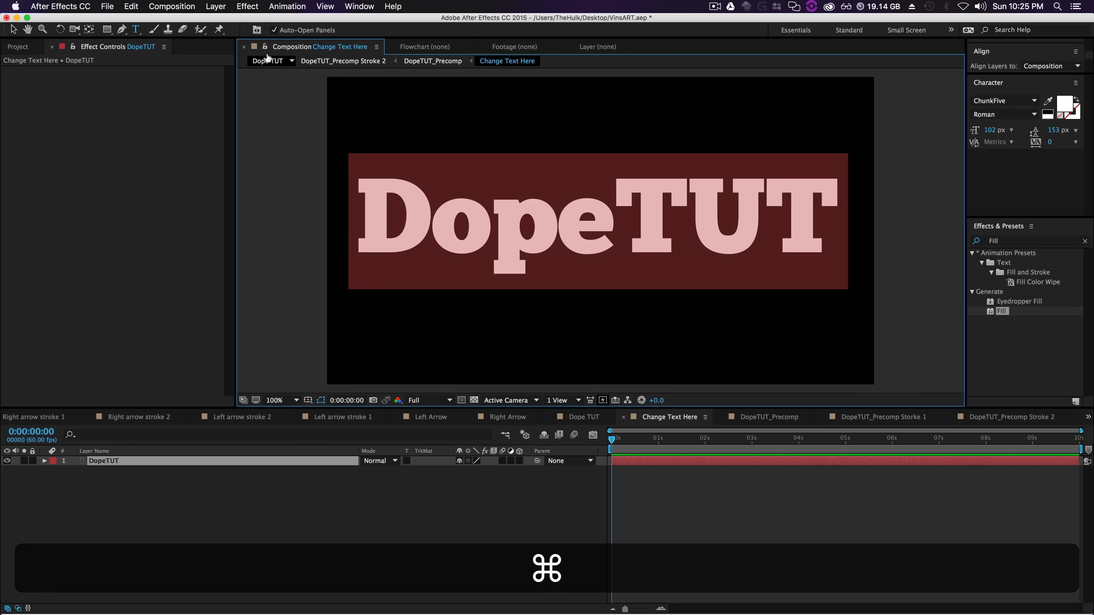
pyautogui.click(268, 61)
# Step: Test moving the shape layer and both striped text layers down in DopeTUT_Precomp, view Dope TUT, and undo the move
pyautogui.click(422, 61)
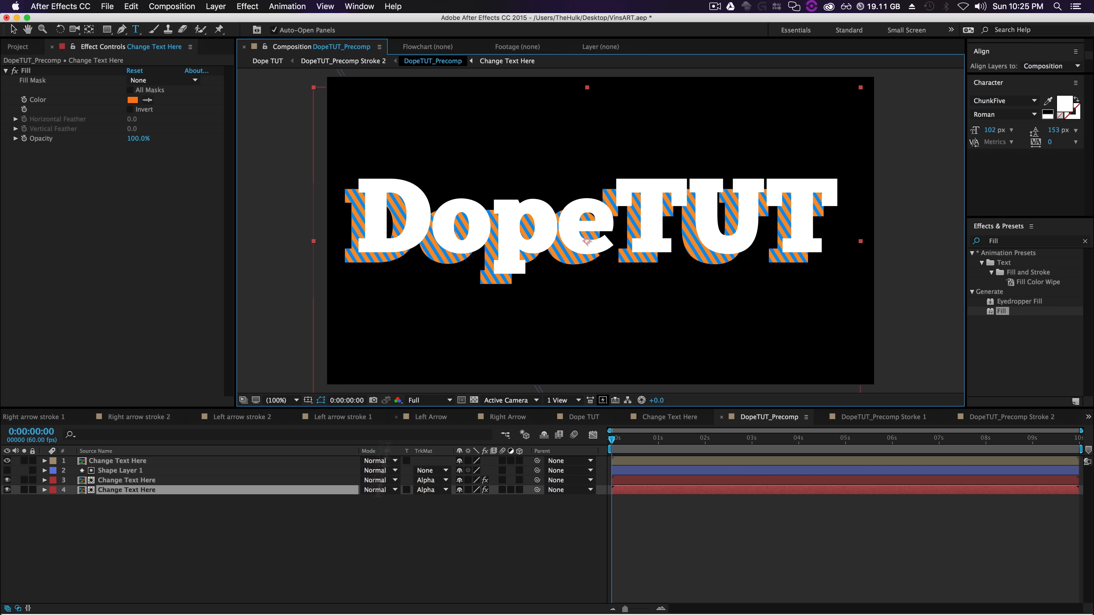
pyautogui.press('v')
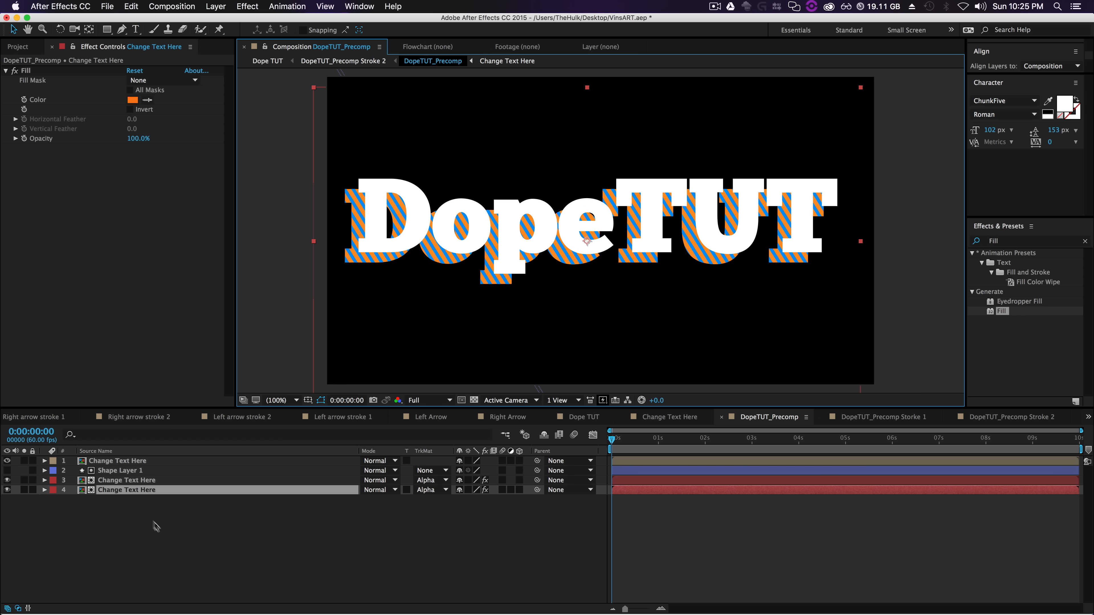
pyautogui.click(146, 481)
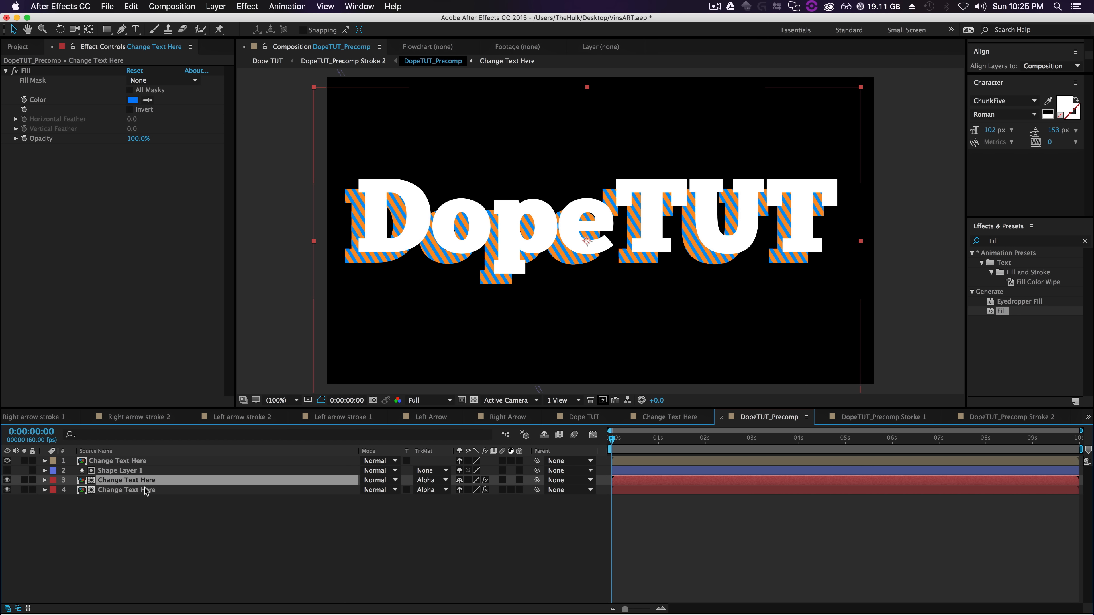
pyautogui.keyDown('shift'); pyautogui.click(130, 470); pyautogui.keyUp('shift')
pyautogui.moveTo(610, 264); pyautogui.dragTo(614, 288)
pyautogui.click(614, 287)
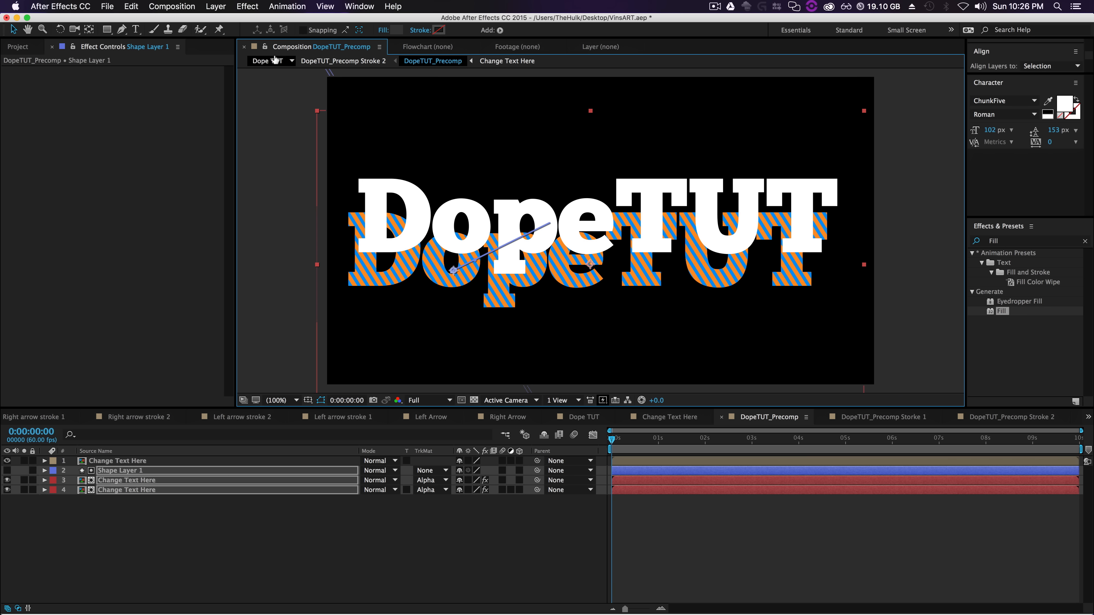
pyautogui.click(268, 61)
pyautogui.press('super+z')
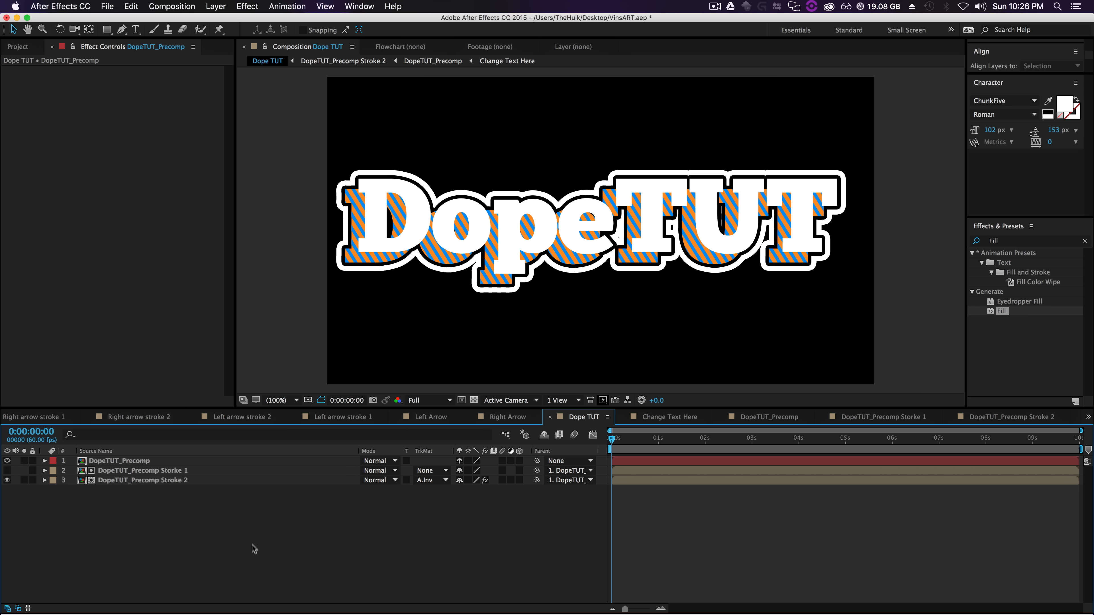
# Step: Open the Change Text Here composition, apply the Typewriter animation preset to the DopeTUT text layer at 0:00:02:43, and preview it
pyautogui.doubleClick(132, 462)
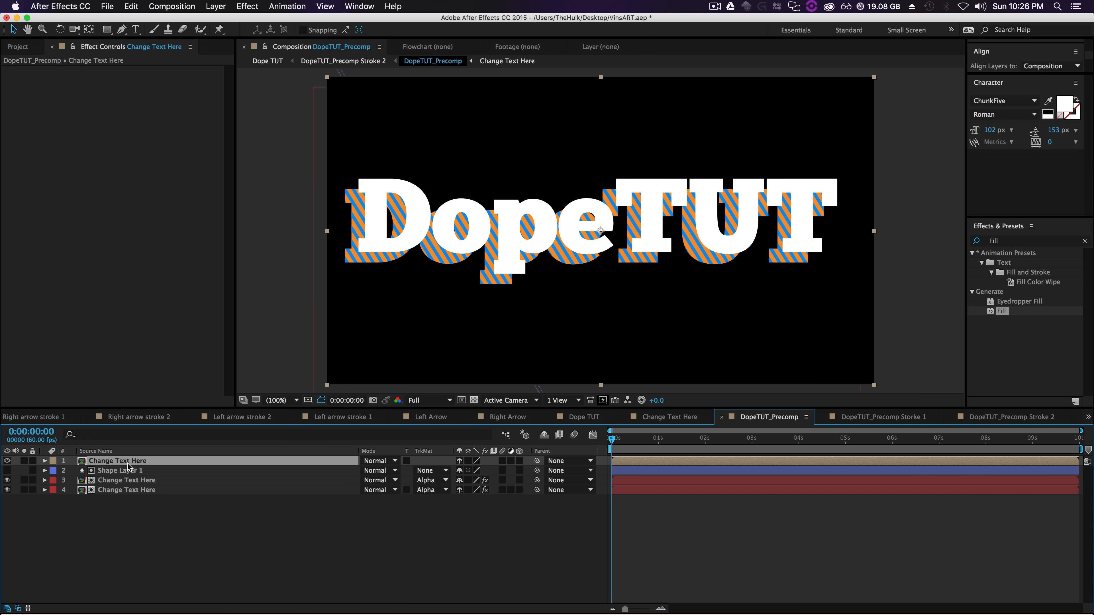
pyautogui.doubleClick(129, 461)
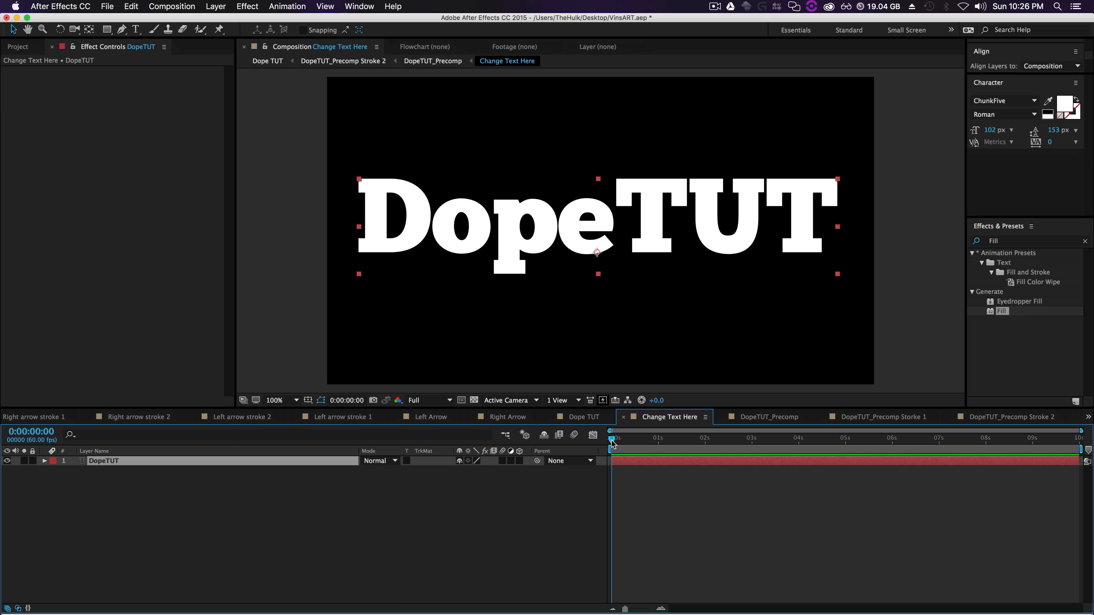
pyautogui.moveTo(612, 441); pyautogui.dragTo(677, 439)
pyautogui.click(510, 512)
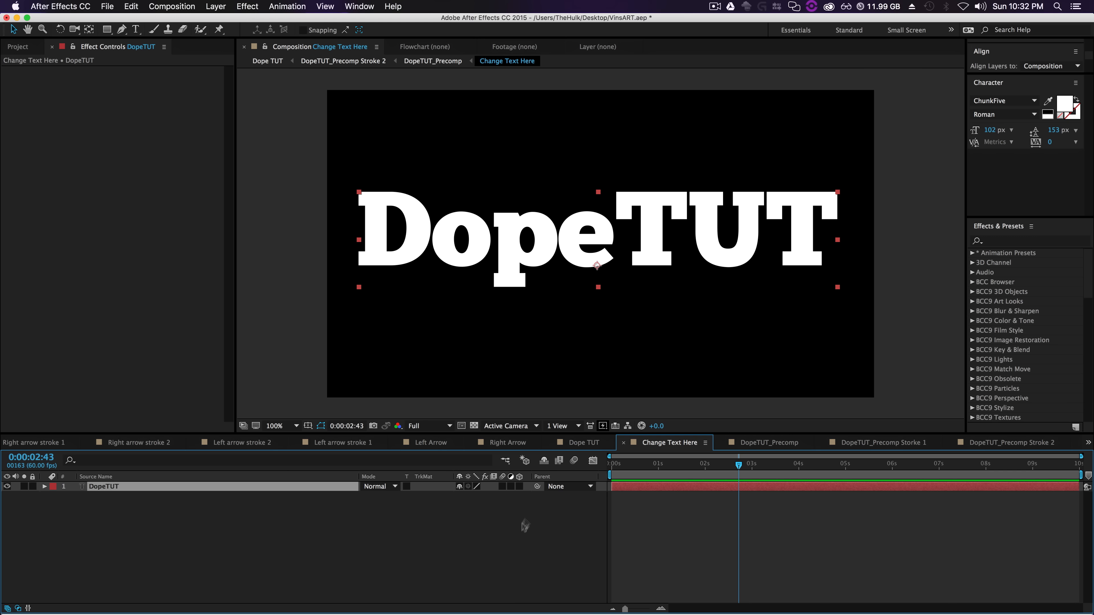
pyautogui.click(1012, 242)
pyautogui.write('type')
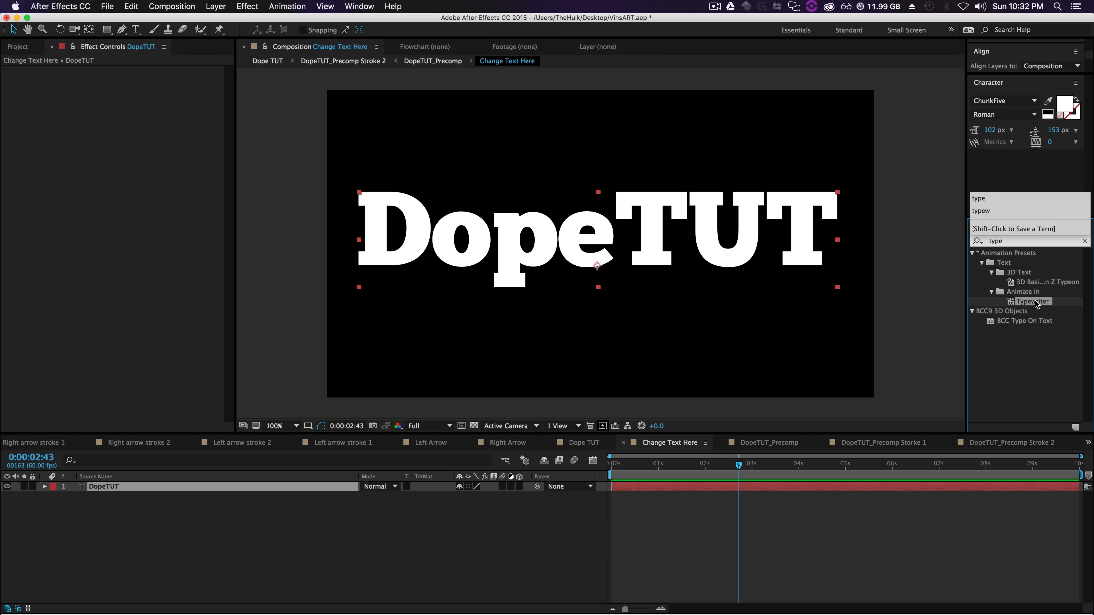
pyautogui.moveTo(1036, 303); pyautogui.dragTo(115, 488)
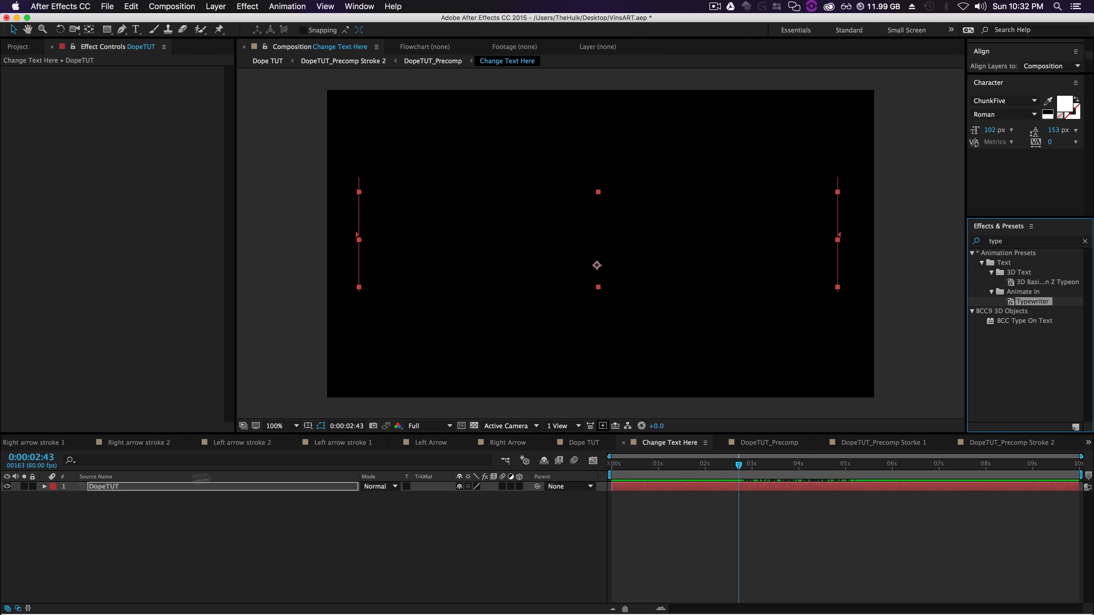
pyautogui.moveTo(738, 464); pyautogui.dragTo(863, 496)
# Step: Reveal the text layer's Range Selector 1 properties and delete both Start keyframes with the playhead at 0:00:00:00
pyautogui.click(105, 523)
pyautogui.click(109, 486)
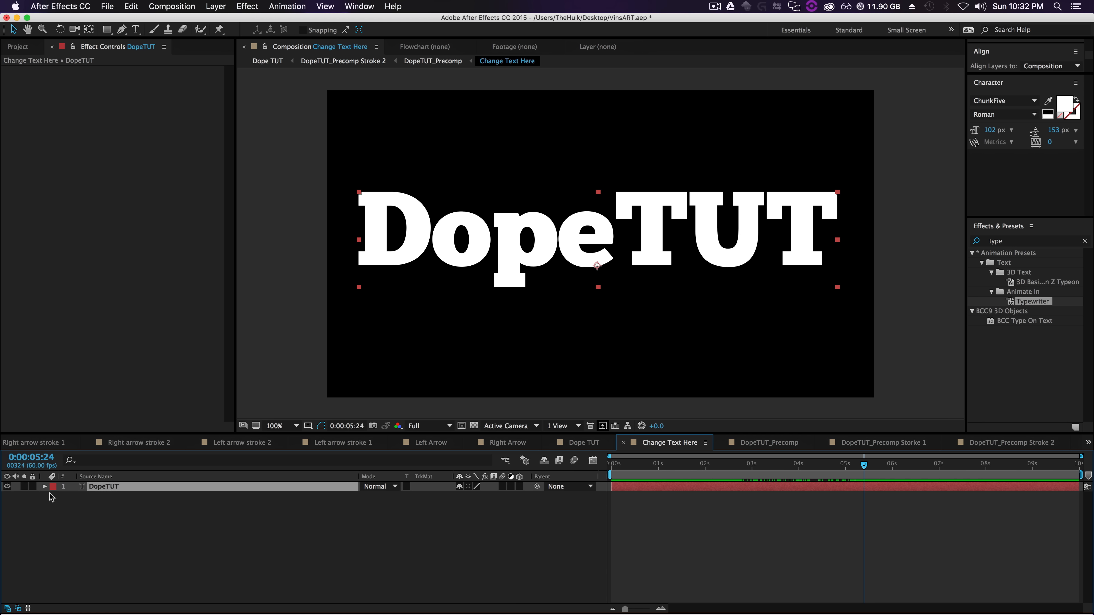
pyautogui.click(43, 487)
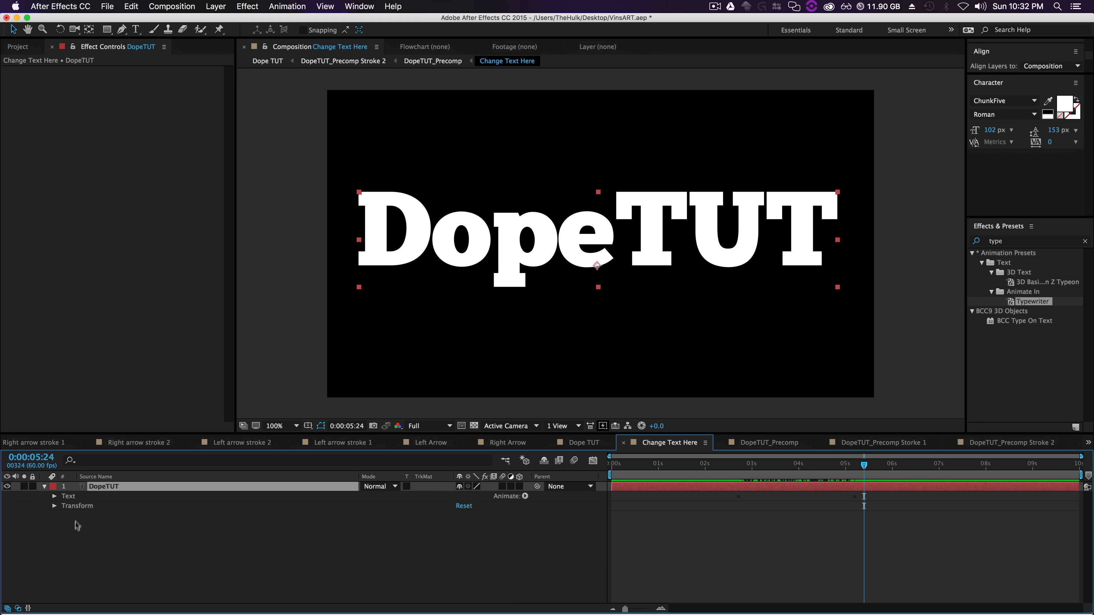
pyautogui.click(55, 495)
pyautogui.click(64, 535)
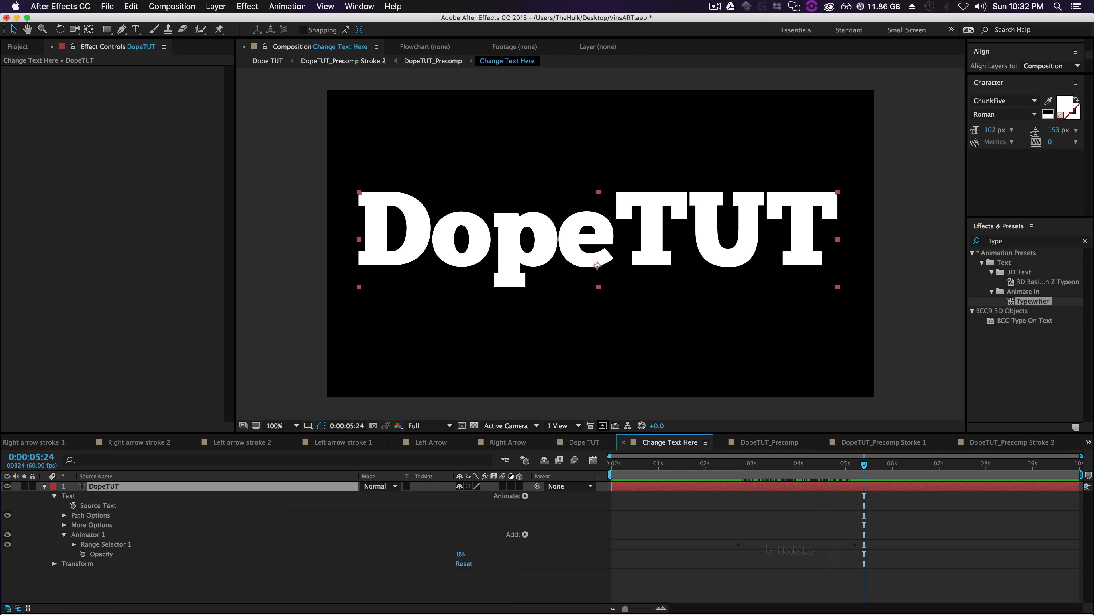
pyautogui.click(74, 544)
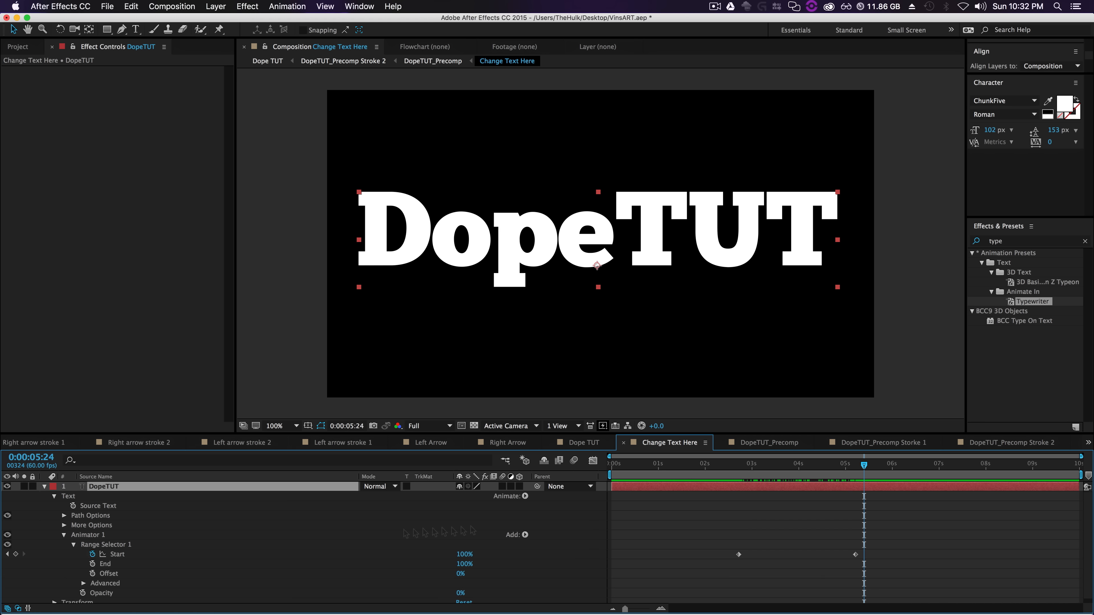
pyautogui.scroll(-1, 796, 544)
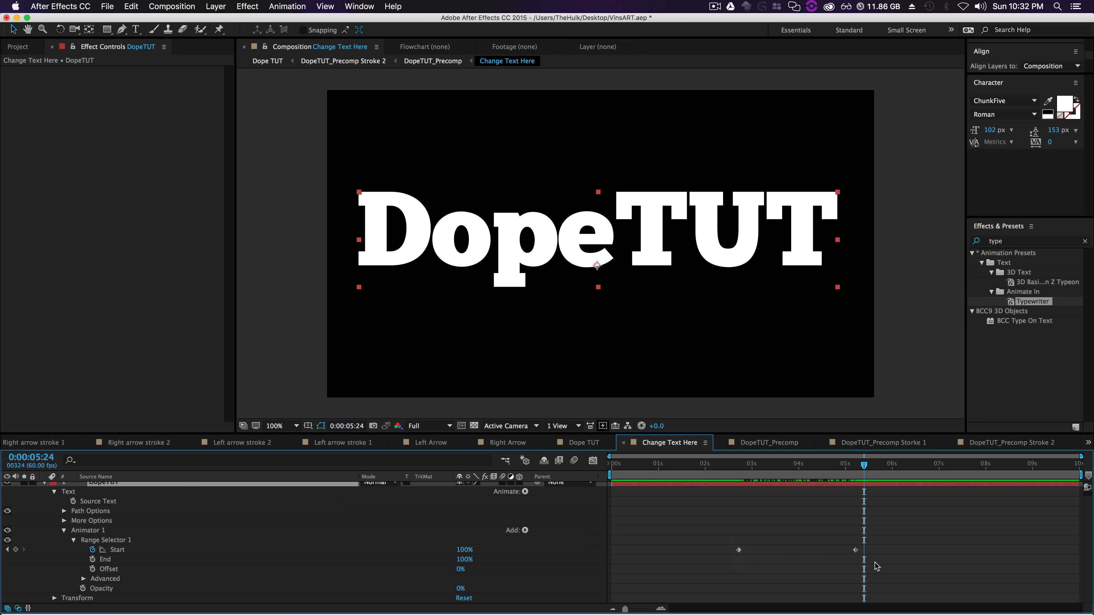
pyautogui.moveTo(867, 468)
pyautogui.mouseDown()
pyautogui.moveTo(732, 478)
pyautogui.moveTo(859, 500)
pyautogui.moveTo(774, 530)
pyautogui.moveTo(839, 528)
pyautogui.moveTo(609, 555)
pyautogui.mouseUp()
pyautogui.moveTo(935, 543); pyautogui.dragTo(711, 569)
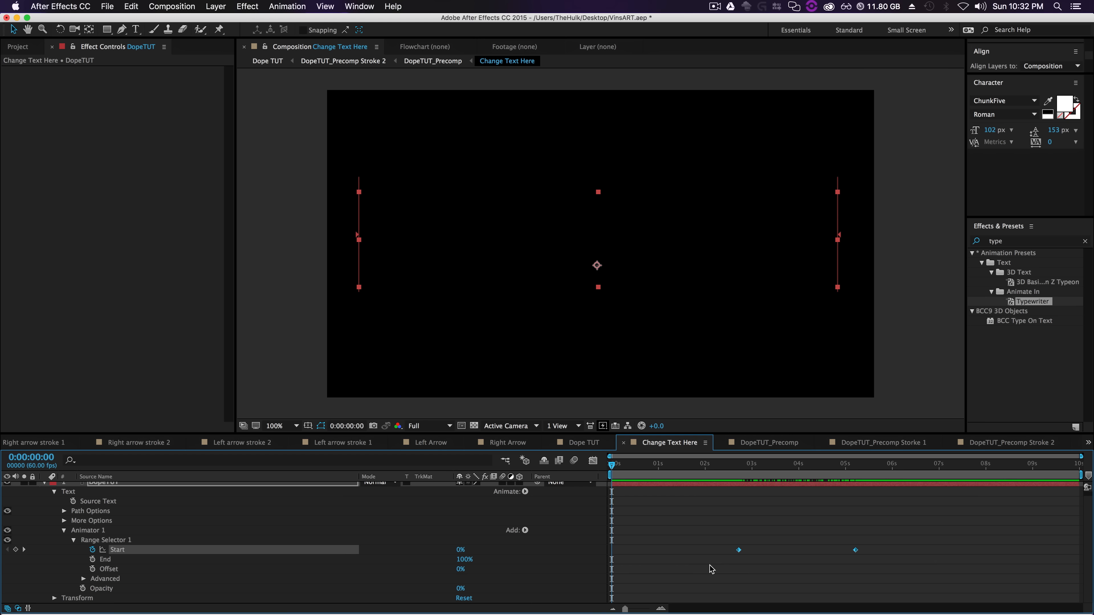
pyautogui.press('Delete')
# Step: Set the Range Selector's Offset to -100% and add a keyframe for it at 0:00:00:00
pyautogui.moveTo(652, 430); pyautogui.dragTo(662, 322)
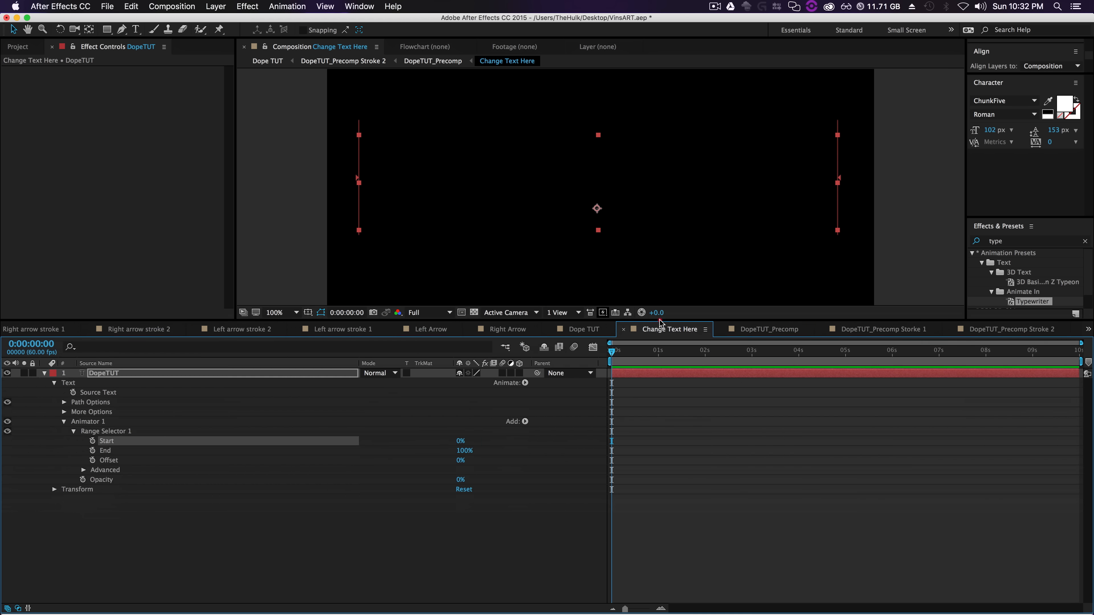
pyautogui.click(106, 460)
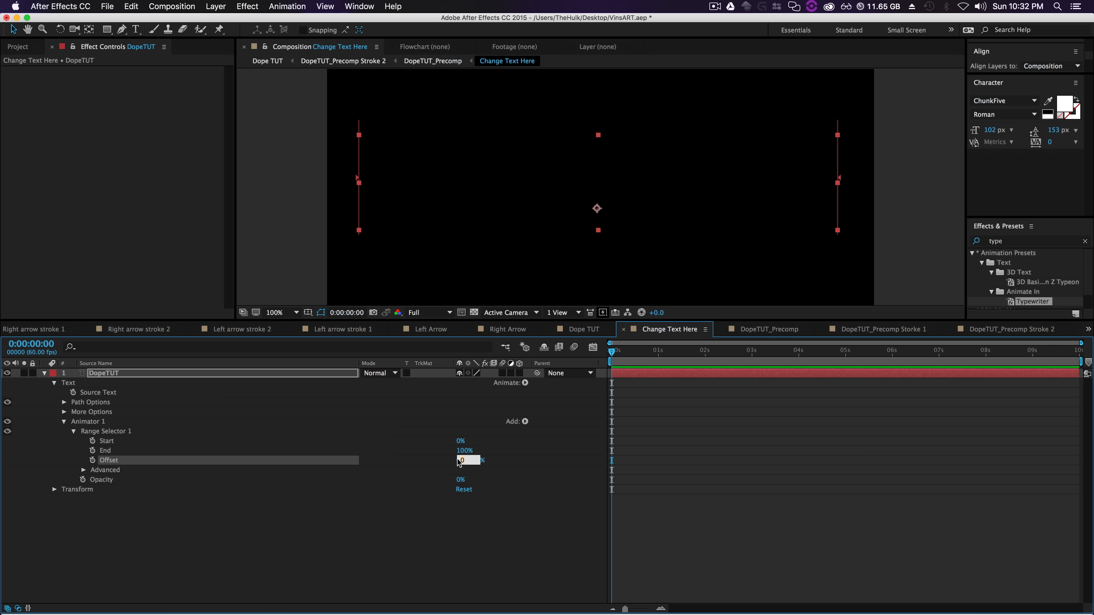
pyautogui.write('-100')
pyautogui.press('Return')
pyautogui.click(92, 460)
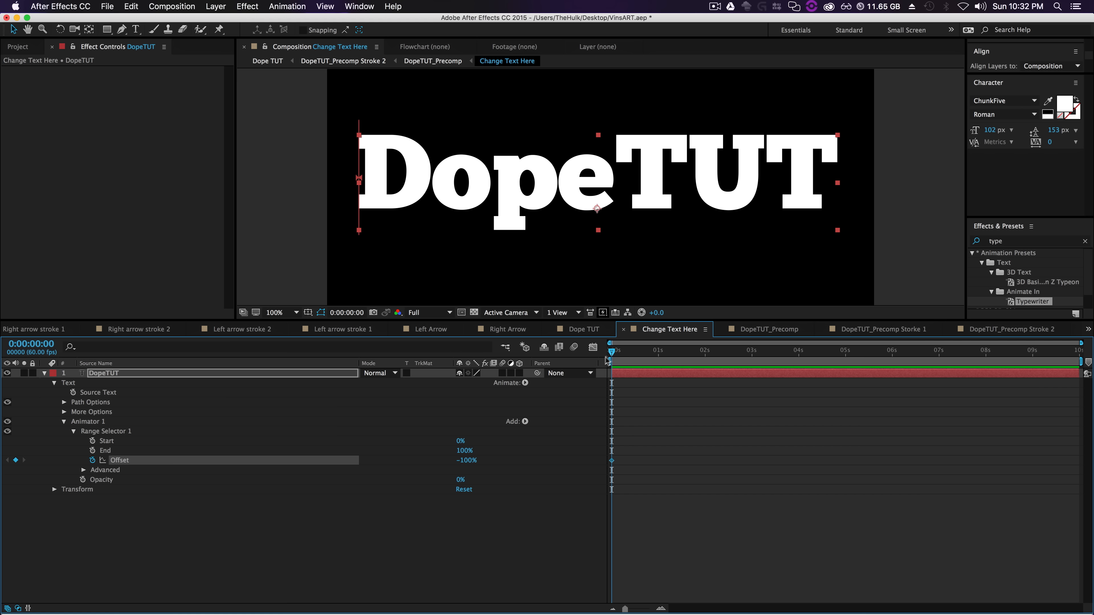
# Step: Add an Offset keyframe of 100% at 0:00:03:34 and scrub back to the start of the composition
pyautogui.moveTo(614, 354); pyautogui.dragTo(779, 378)
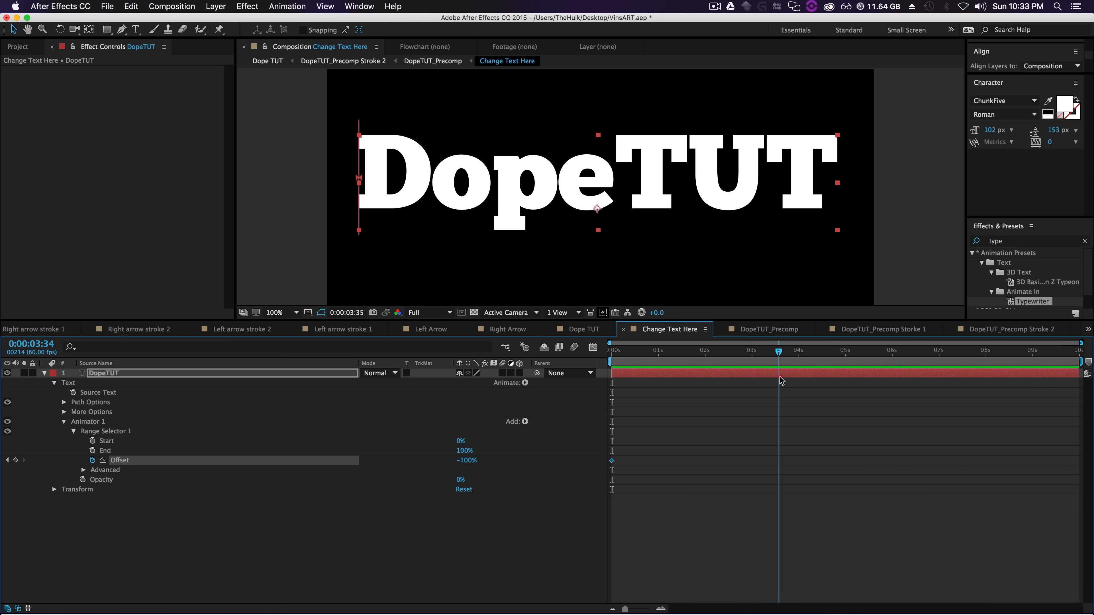
pyautogui.click(467, 461)
pyautogui.write('100')
pyautogui.press('Return')
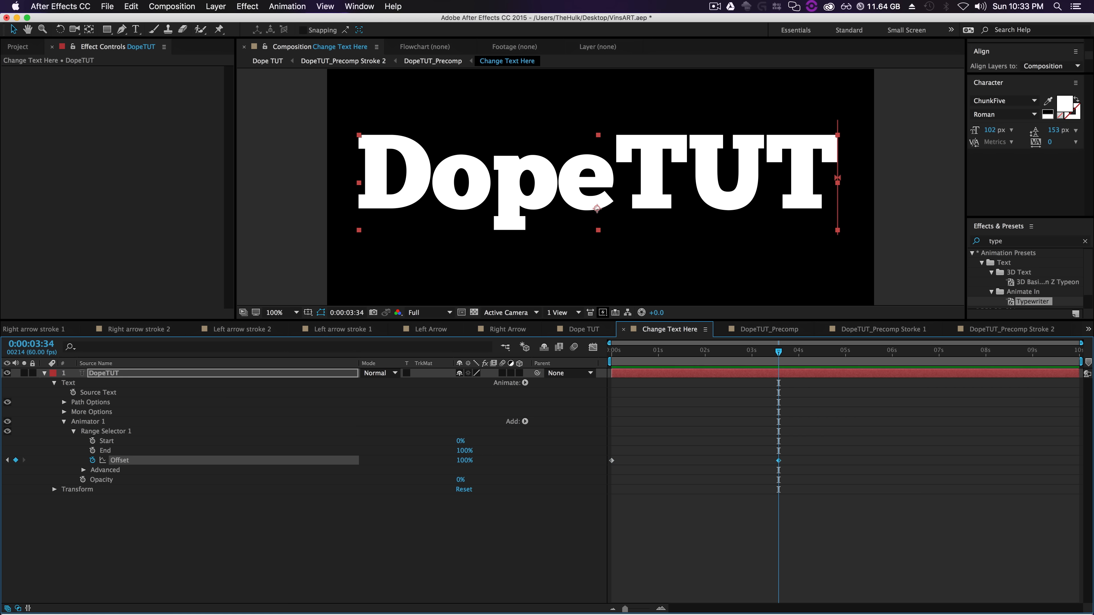
pyautogui.moveTo(772, 357); pyautogui.dragTo(595, 470)
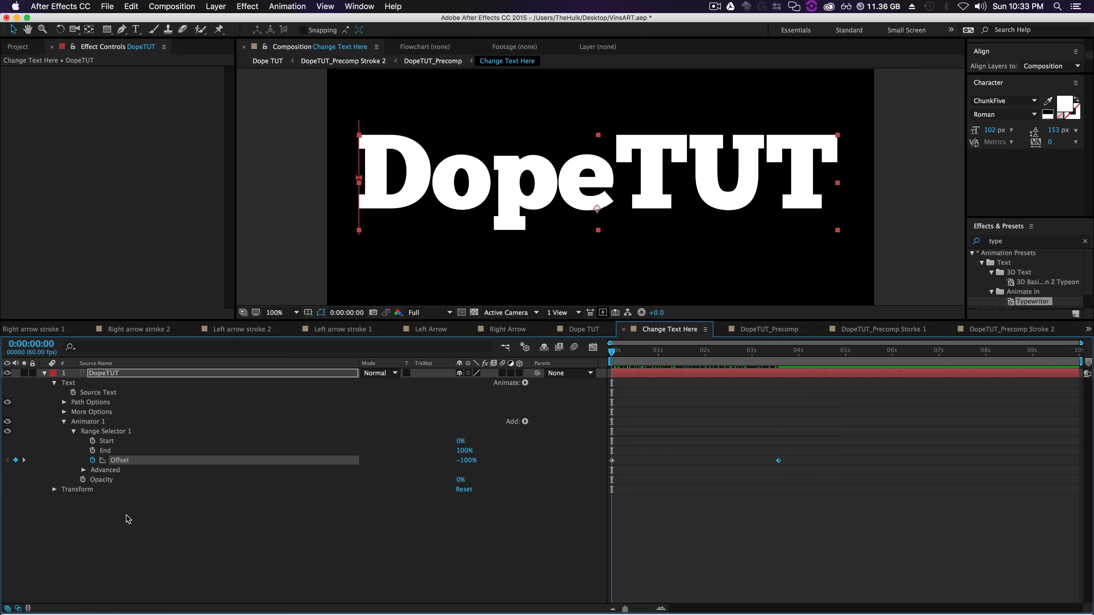
# Step: Set the Range Selector's advanced Shape option to Ramp Up and preview the text reveal
pyautogui.click(83, 470)
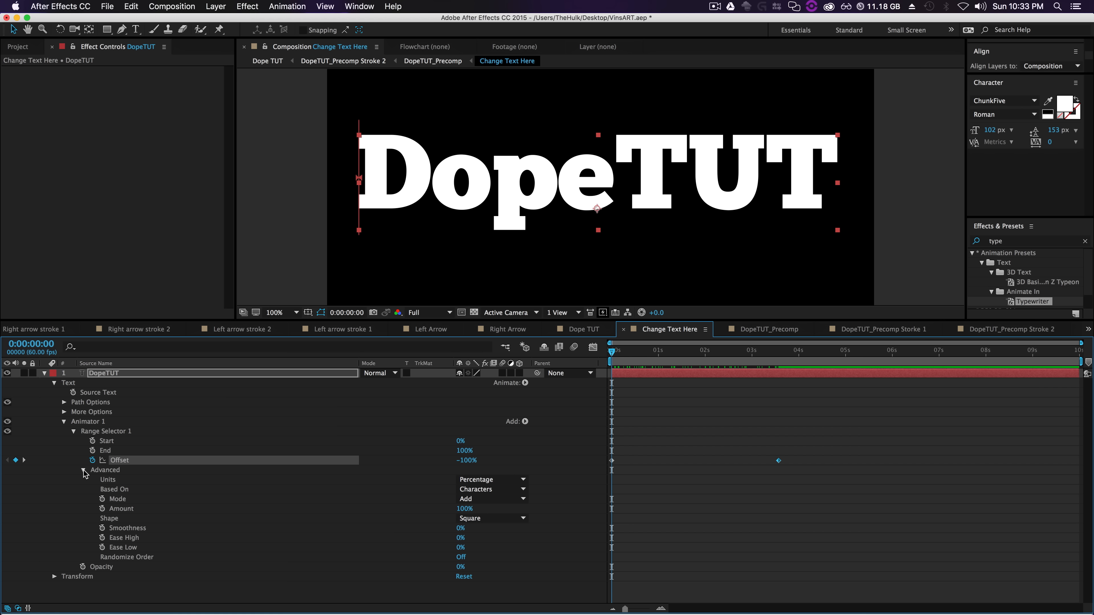
pyautogui.click(174, 498)
pyautogui.click(177, 491)
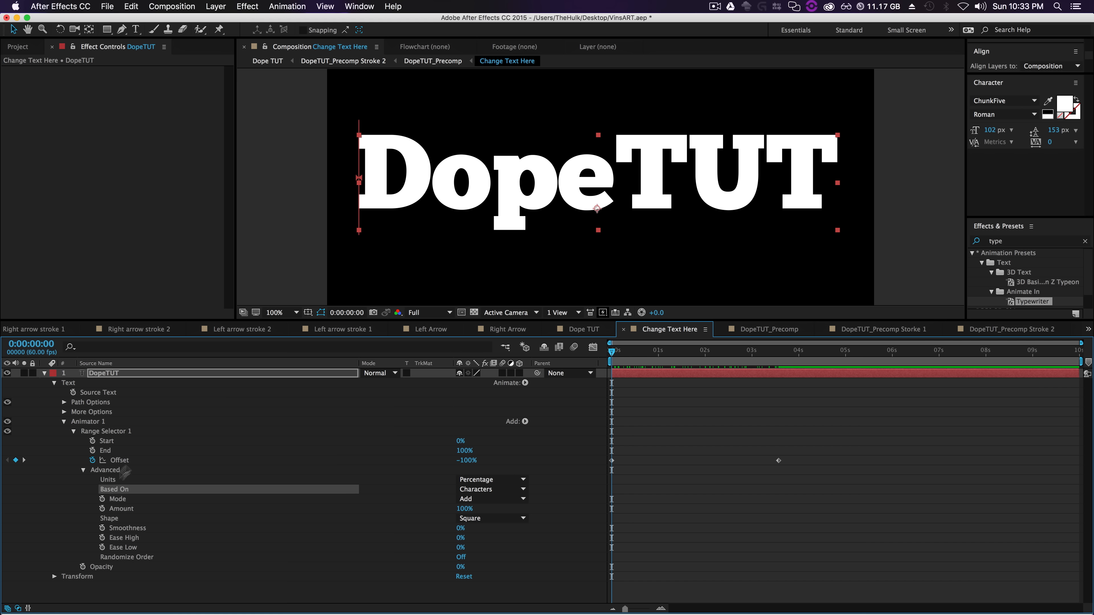
pyautogui.click(122, 520)
pyautogui.click(491, 518)
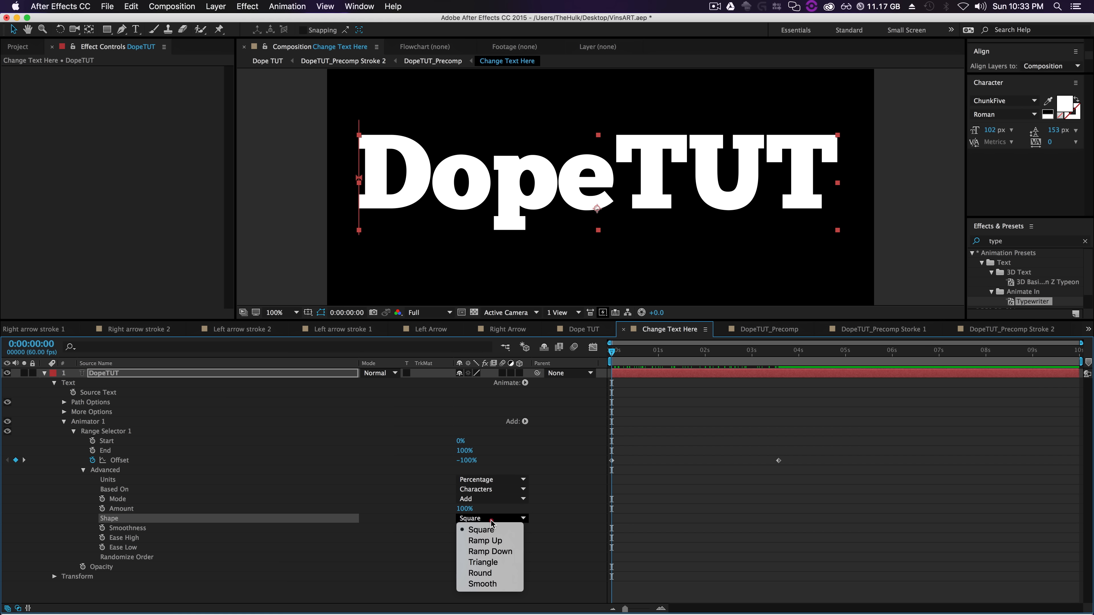
pyautogui.click(492, 539)
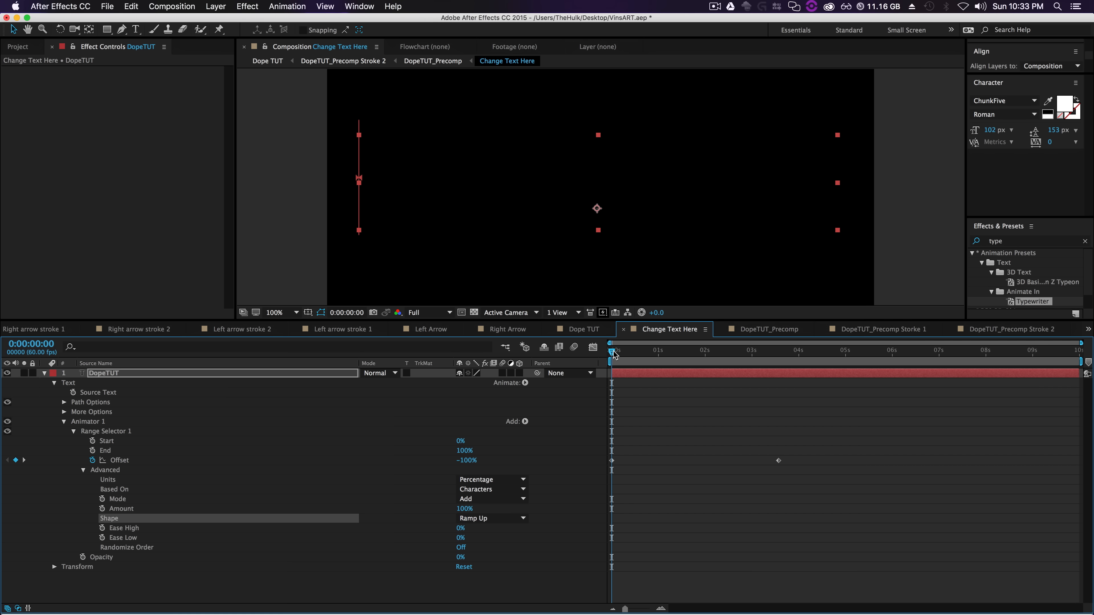
pyautogui.moveTo(614, 354); pyautogui.dragTo(793, 381)
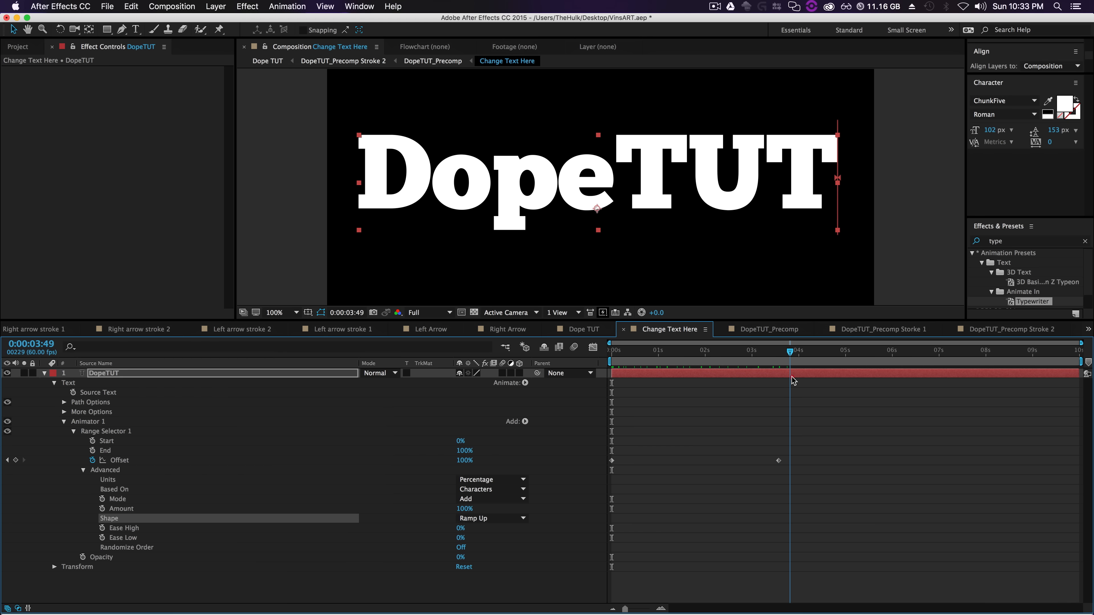
pyautogui.press('space')
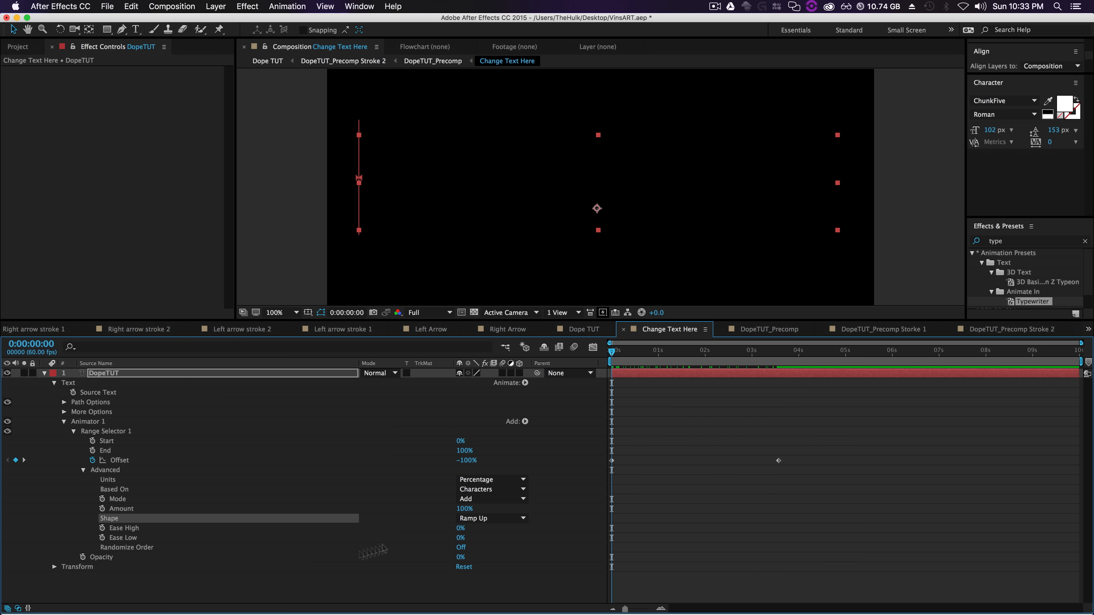
# Step: Turn on Randomize Order for the Range Selector and set its Random Seed to 29
pyautogui.click(135, 548)
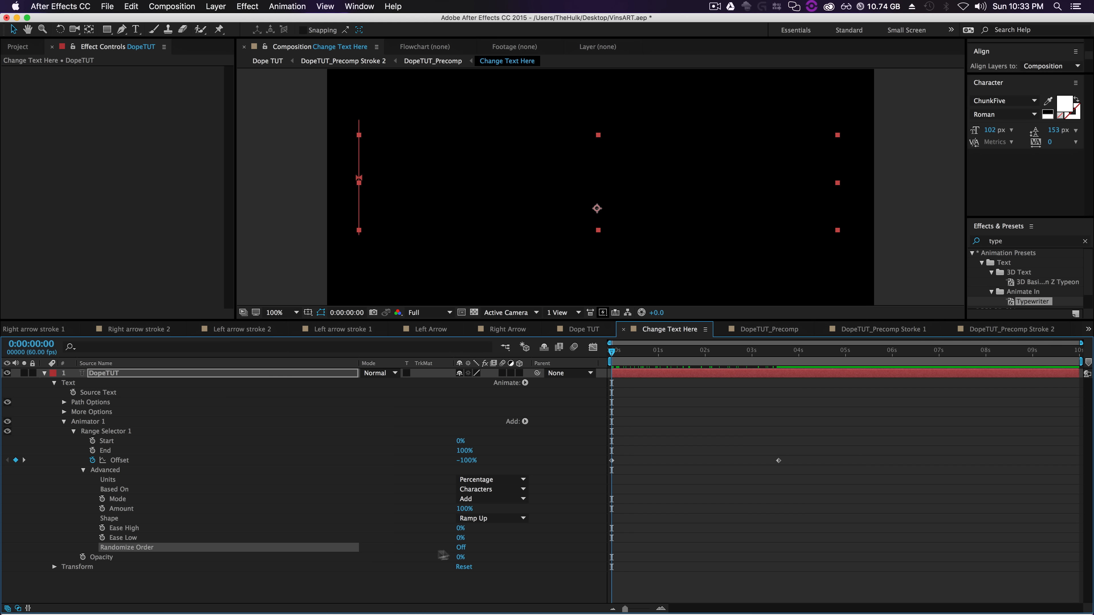
pyautogui.click(459, 547)
pyautogui.moveTo(618, 356); pyautogui.dragTo(431, 419)
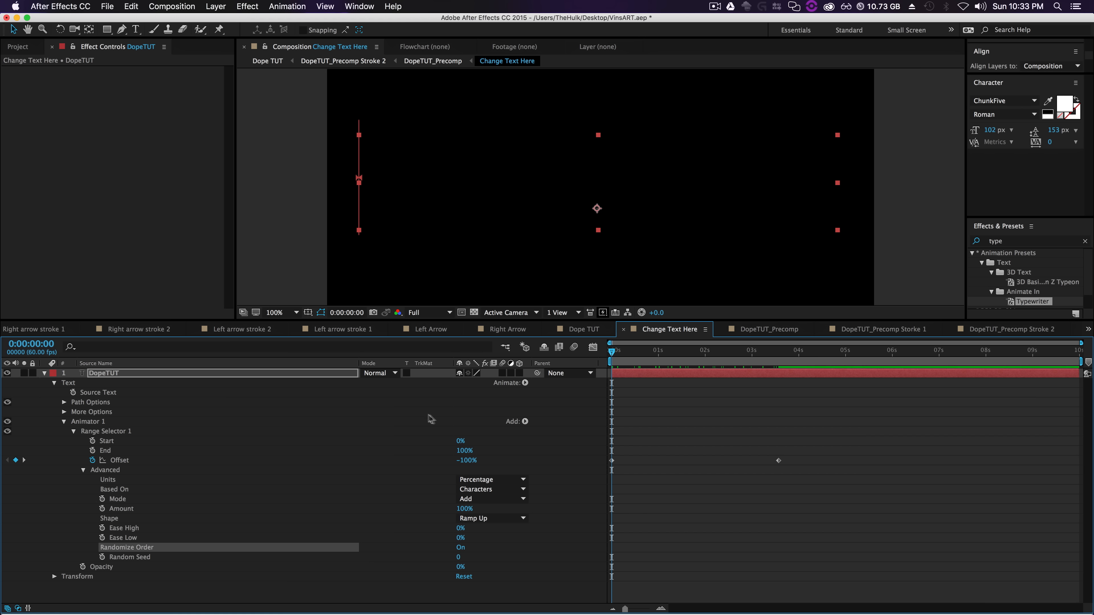
pyautogui.click(137, 557)
pyautogui.click(455, 557)
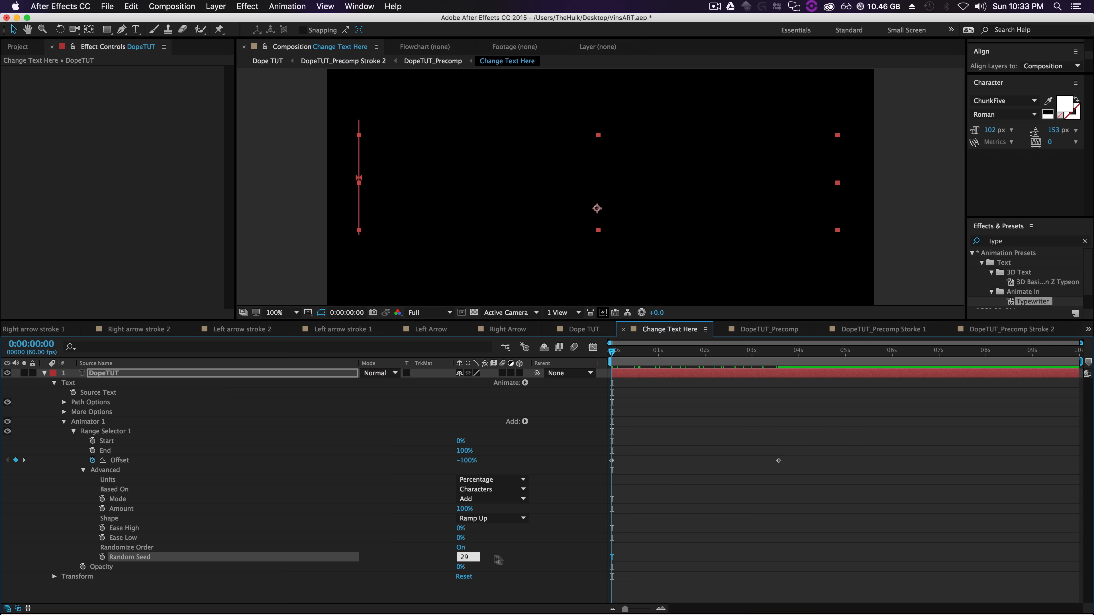
pyautogui.click(513, 558)
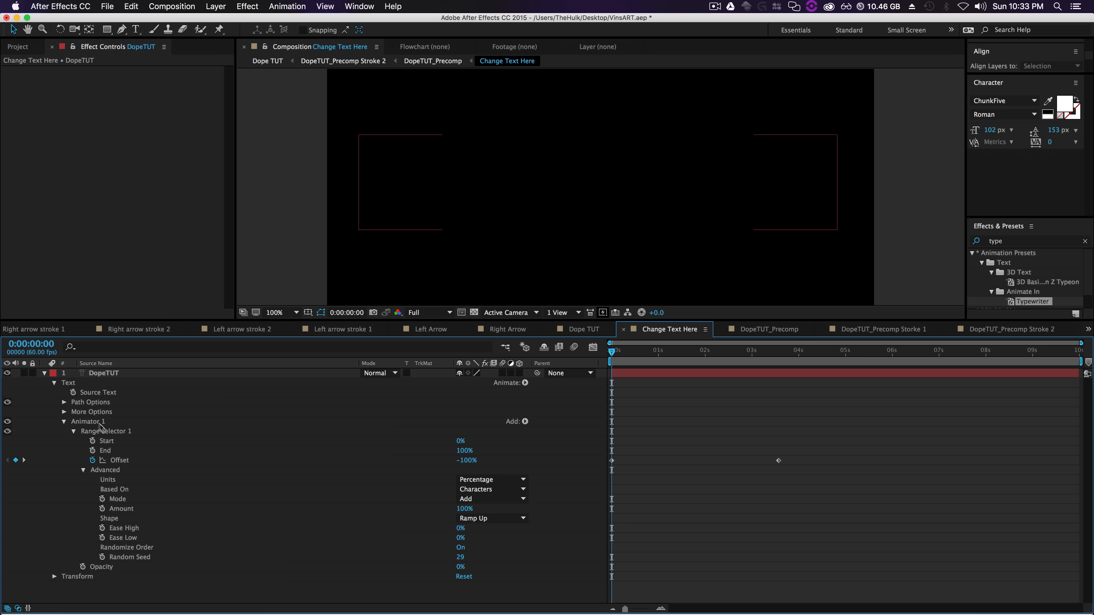
# Step: Add a Character Offset property to Animator 1 and set it to 20
pyautogui.click(114, 422)
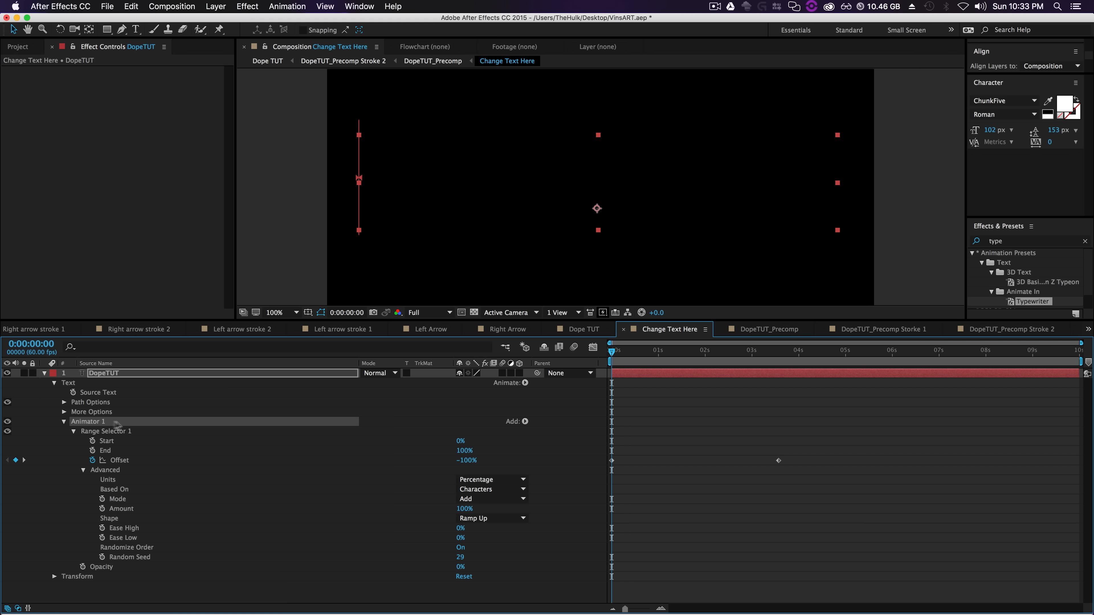
pyautogui.click(525, 422)
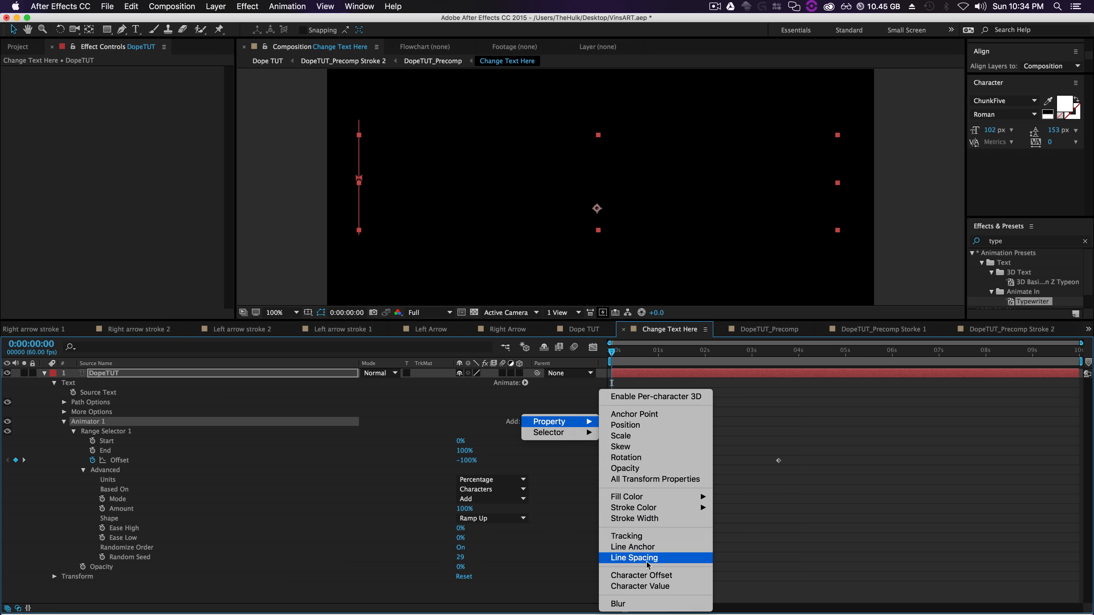
pyautogui.click(648, 576)
pyautogui.scroll(-1, 683, 492)
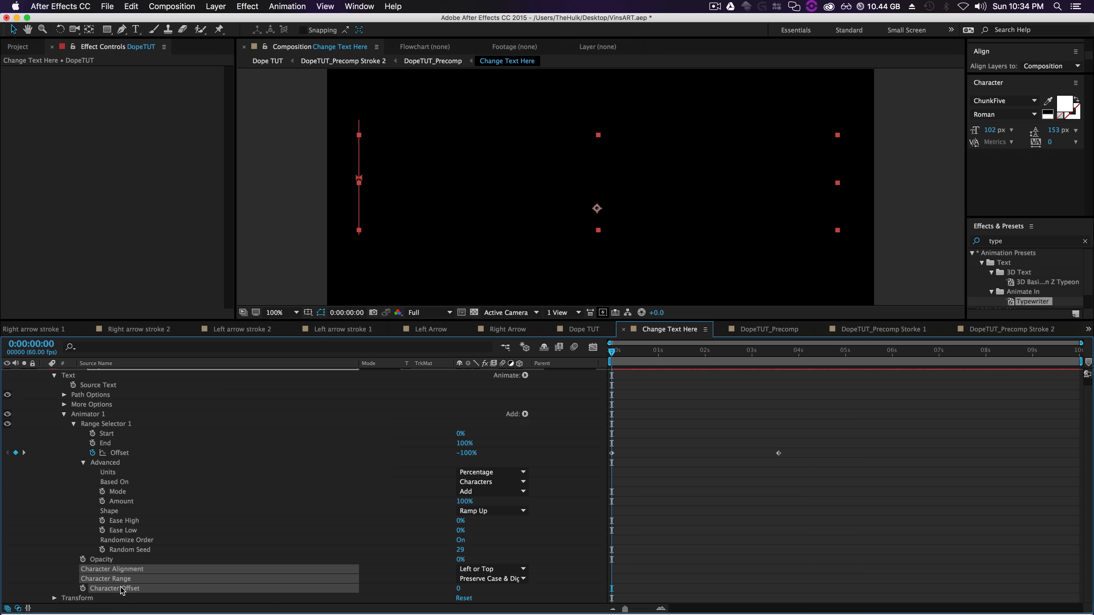
pyautogui.click(459, 589)
pyautogui.write('20')
pyautogui.press('Return')
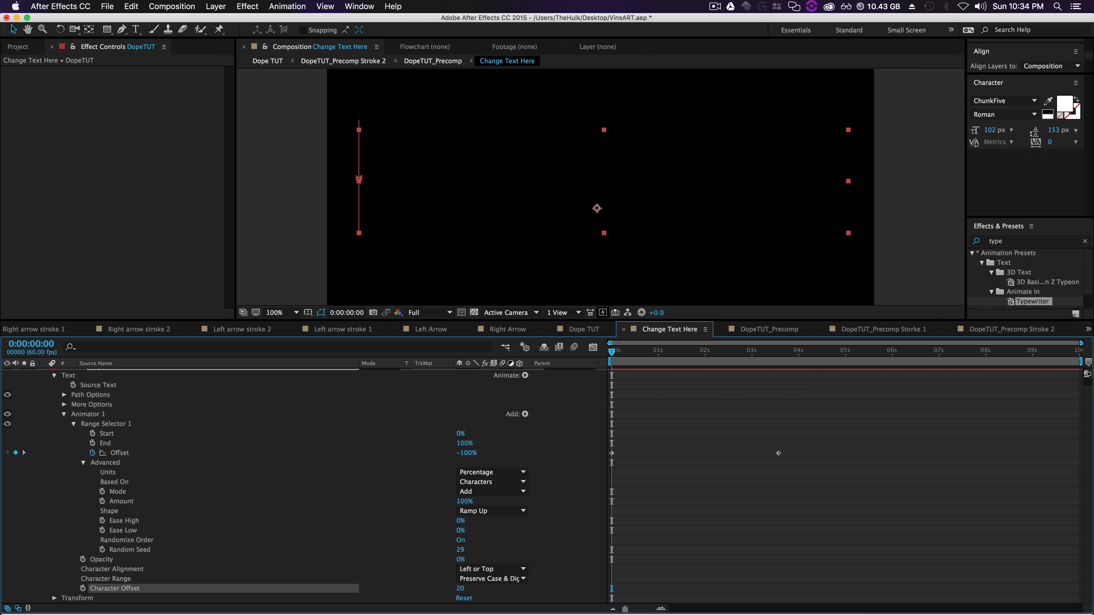
# Step: Scrub through the scrambled character reveal to 0:00:03:35 and enlarge the composition viewer
pyautogui.moveTo(612, 354); pyautogui.dragTo(737, 443)
pyautogui.scroll(1, 95, 386)
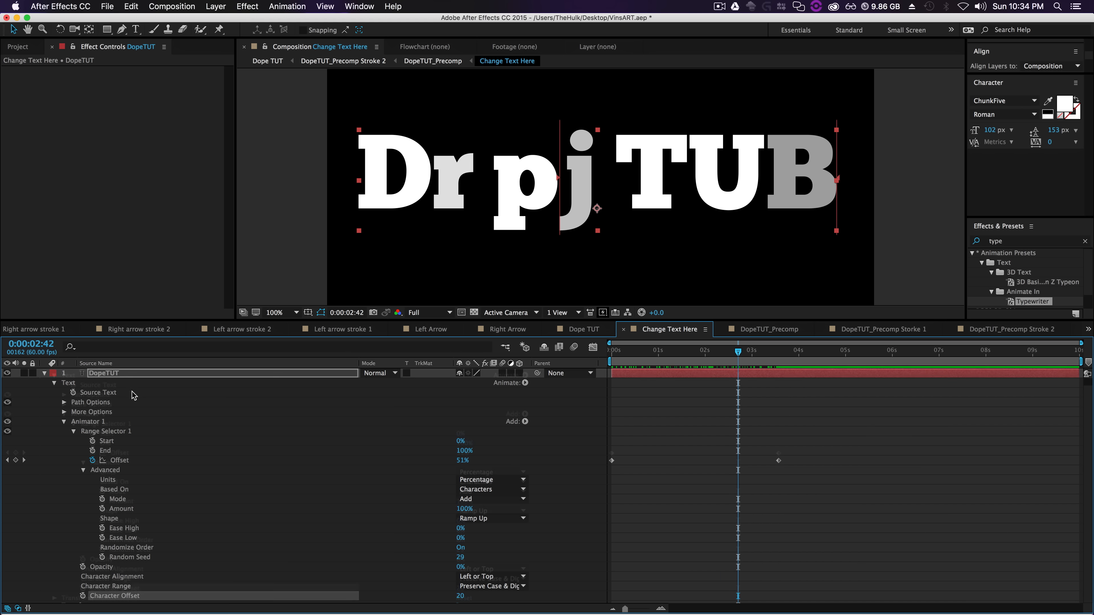
pyautogui.click(54, 383)
pyautogui.moveTo(738, 351); pyautogui.dragTo(782, 402)
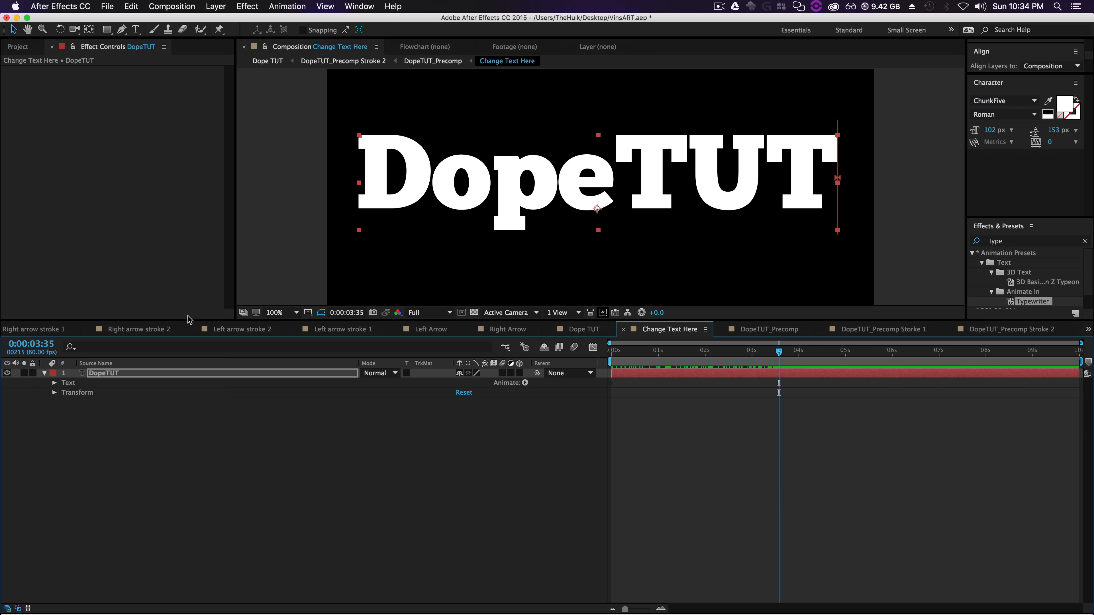
pyautogui.moveTo(177, 316); pyautogui.dragTo(177, 428)
pyautogui.doubleClick(671, 250)
pyautogui.write('Maxwel')
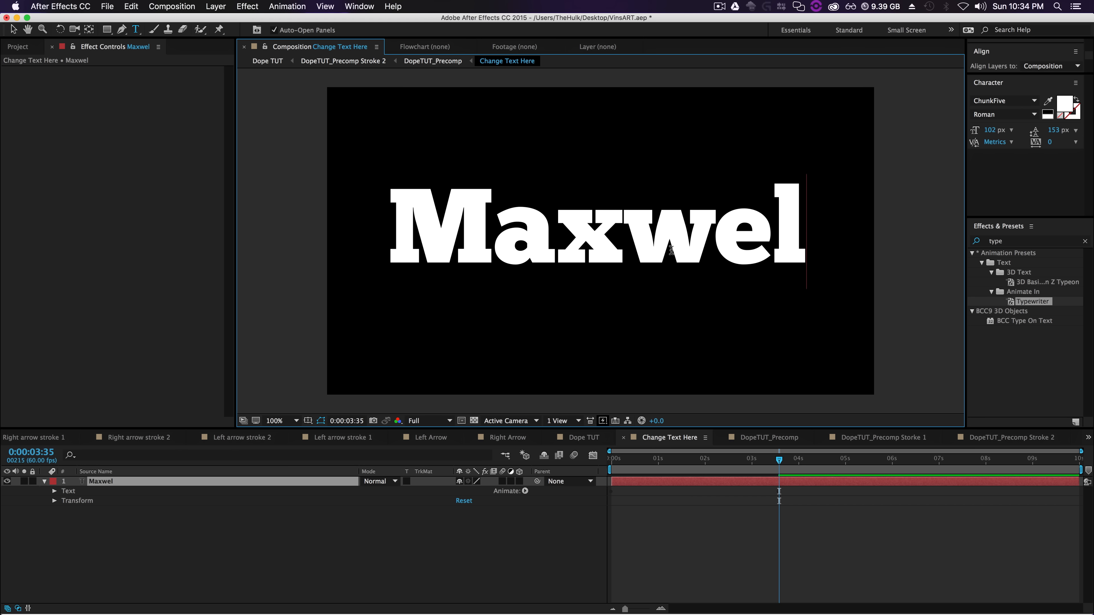
pyautogui.write('l')
pyautogui.moveTo(779, 460)
pyautogui.mouseDown()
pyautogui.moveTo(723, 460)
pyautogui.moveTo(787, 460)
pyautogui.moveTo(640, 487)
pyautogui.moveTo(778, 472)
pyautogui.mouseUp()
pyautogui.press('super+z')
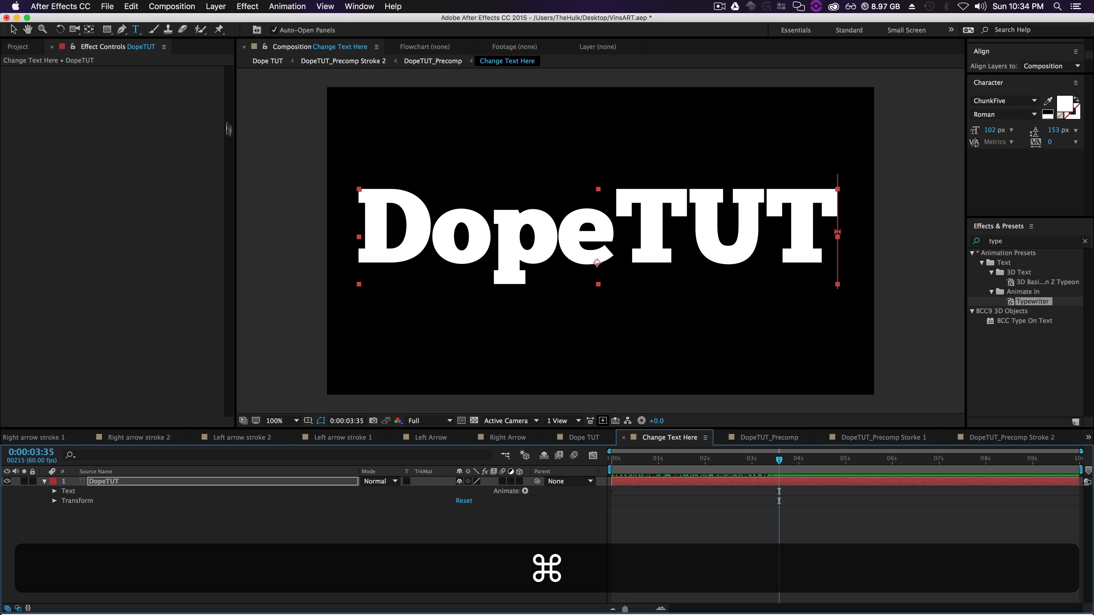
# Step: Replace the DopeTUT source text with a person's name and preview the styled reveal in the Dope TUT composition
pyautogui.doubleClick(682, 229)
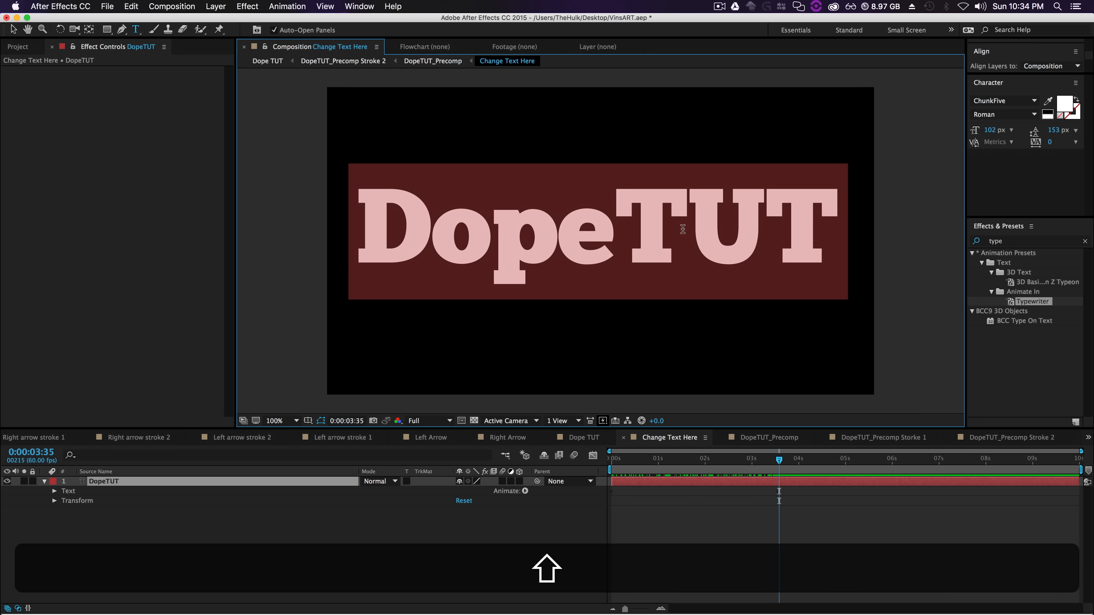
pyautogui.write('Maxwell')
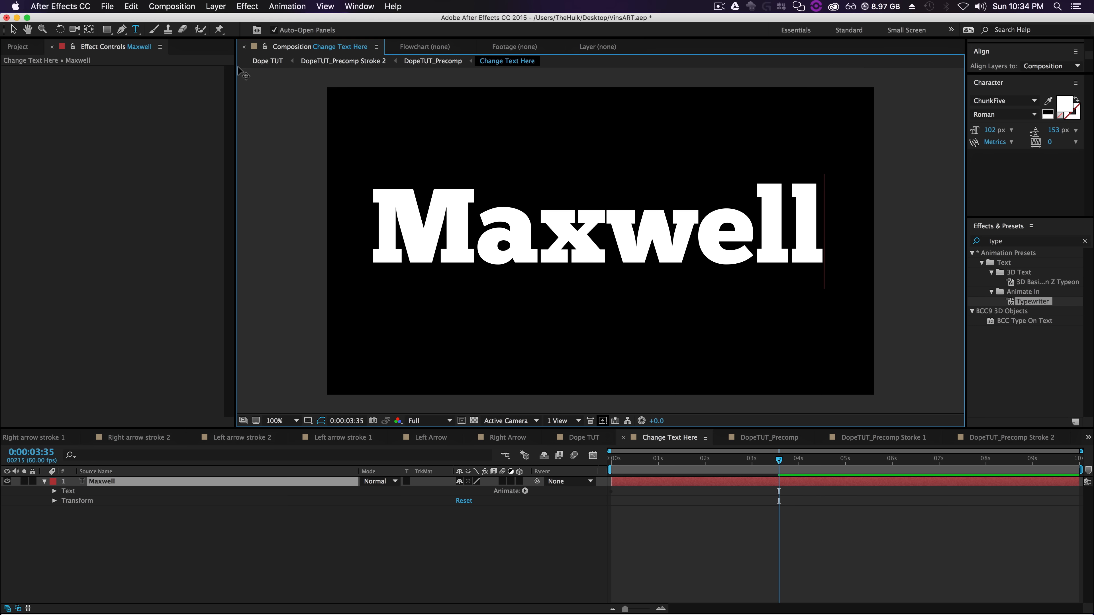
pyautogui.click(267, 60)
pyautogui.moveTo(779, 461)
pyautogui.mouseDown()
pyautogui.moveTo(569, 481)
pyautogui.moveTo(710, 481)
pyautogui.moveTo(707, 461)
pyautogui.moveTo(725, 459)
pyautogui.moveTo(769, 469)
pyautogui.mouseUp()
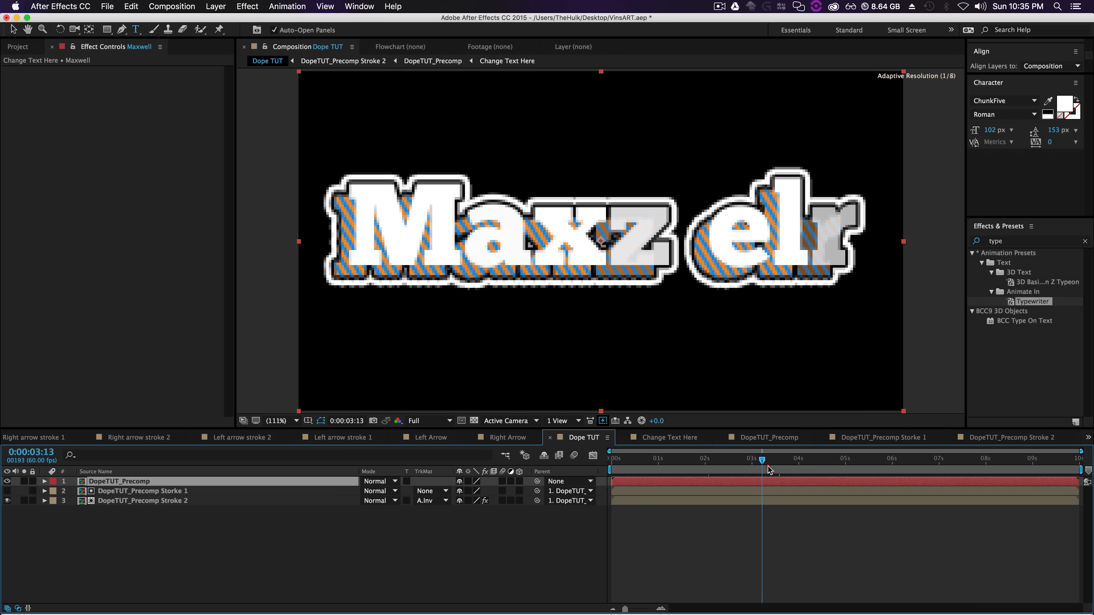
pyautogui.press('space')
# Step: Restore the source text in the Change Text Here composition to DopeTUT
pyautogui.click(492, 59)
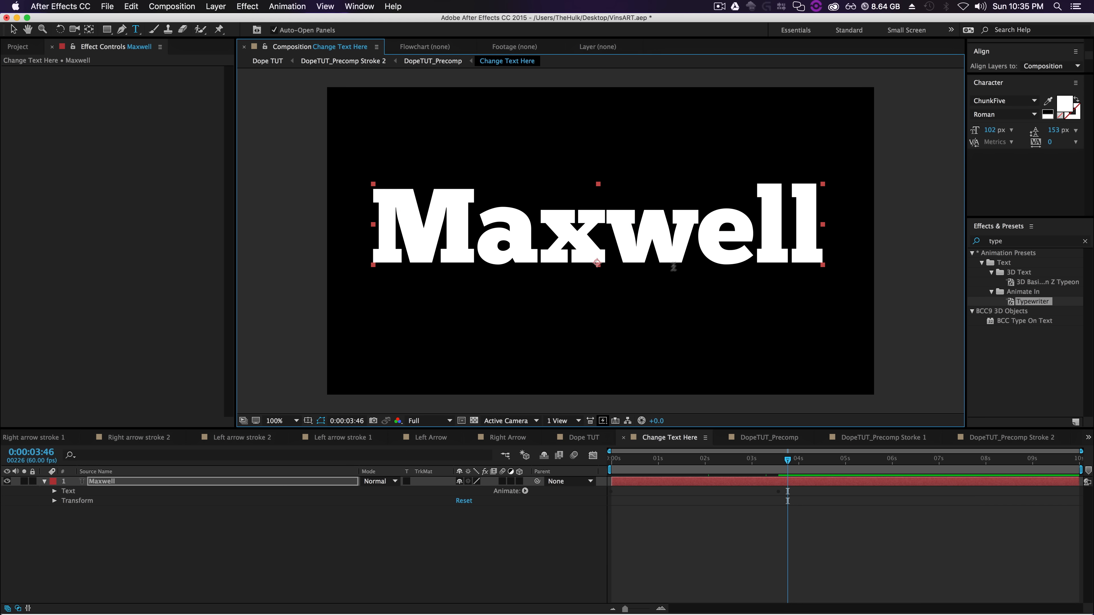
pyautogui.doubleClick(678, 242)
pyautogui.doubleClick(678, 242)
pyautogui.write('D')
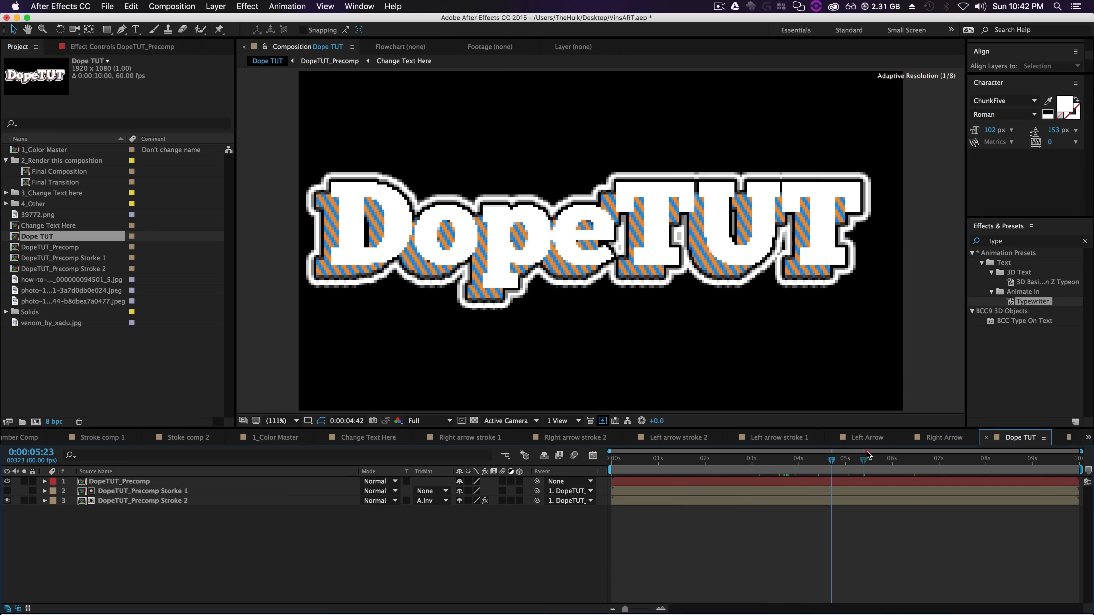
# Step: Open the Change Text Here composition through DopeTUT_Precomp and select all of the DopeTUT text for editing
pyautogui.press('space')
pyautogui.doubleClick(129, 485)
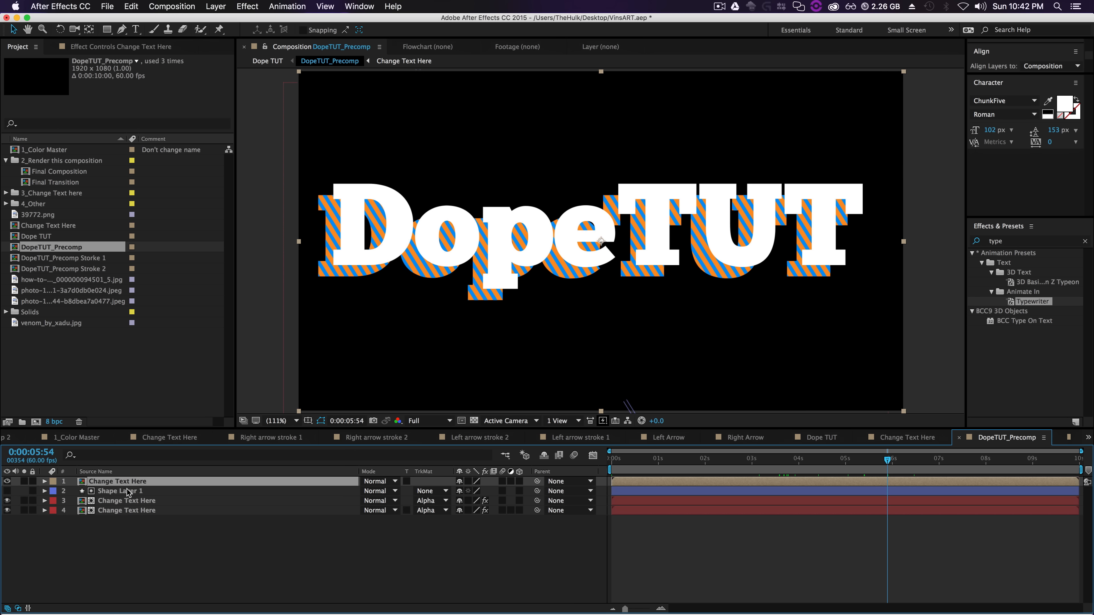
pyautogui.doubleClick(130, 486)
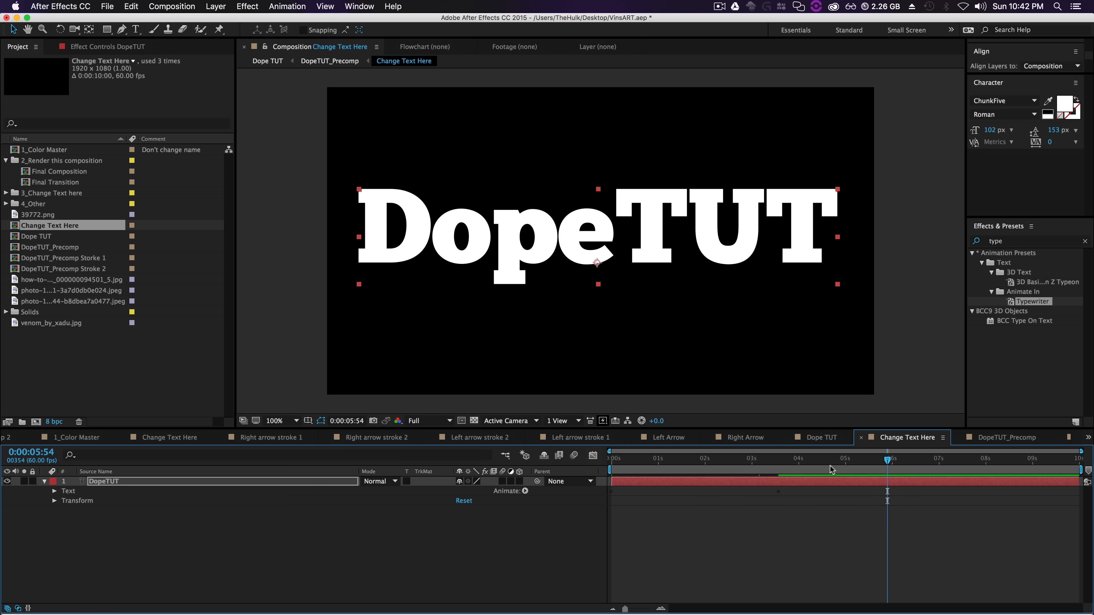
pyautogui.doubleClick(890, 478)
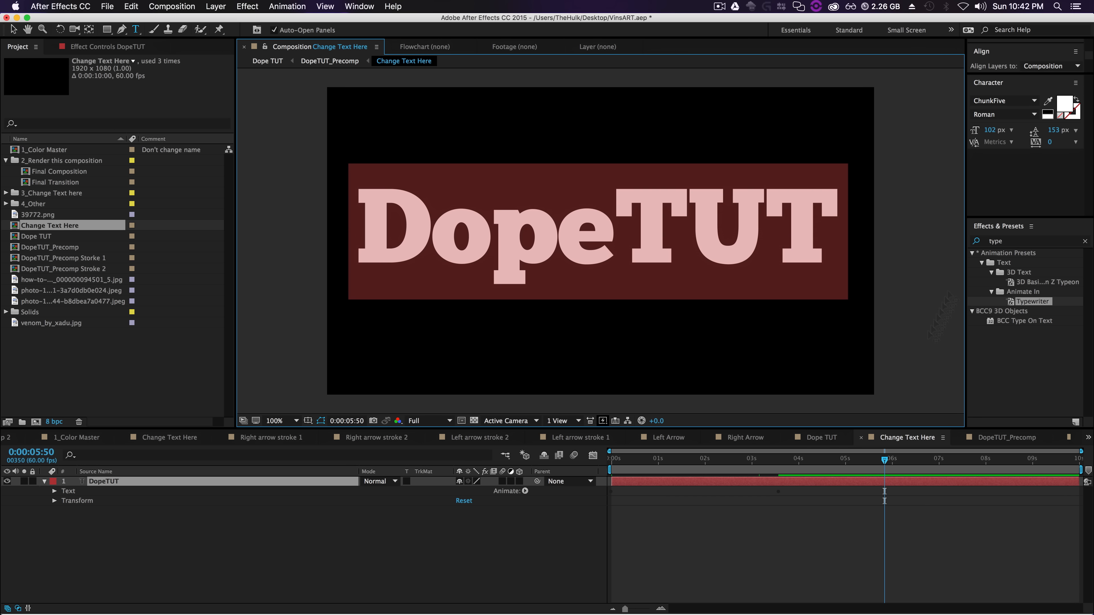
# Step: Change the DopeTUT text's font to the dripping Cold Night typeface and view the styled version in the Dope TUT composition
pyautogui.click(992, 100)
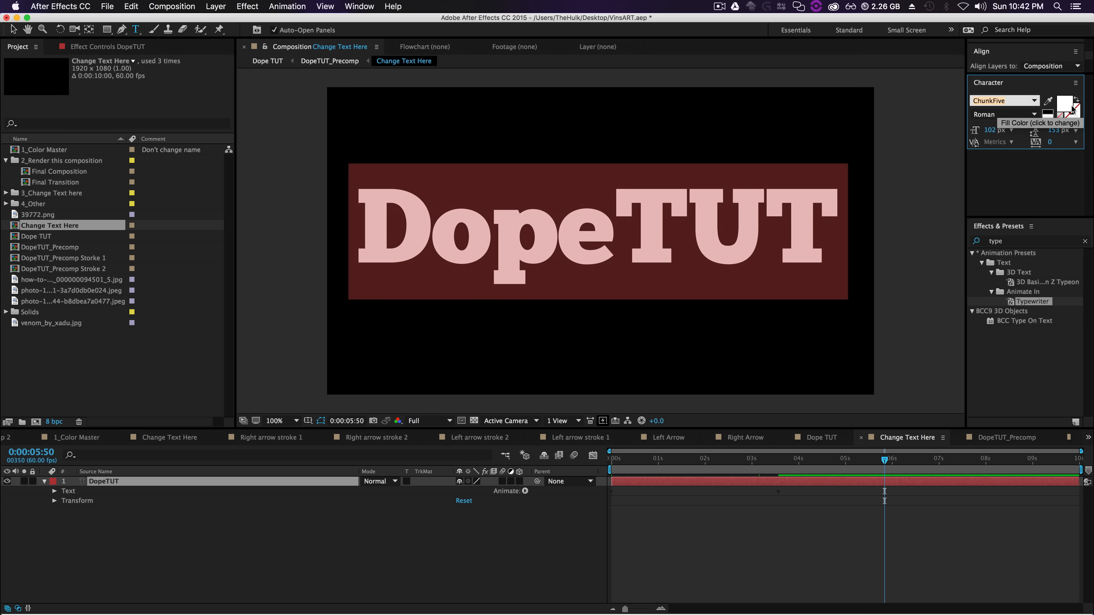
pyautogui.press('Down')
pyautogui.press('Down')
pyautogui.press('Down')
pyautogui.press('Down')
pyautogui.press('Down')
pyautogui.press('Up')
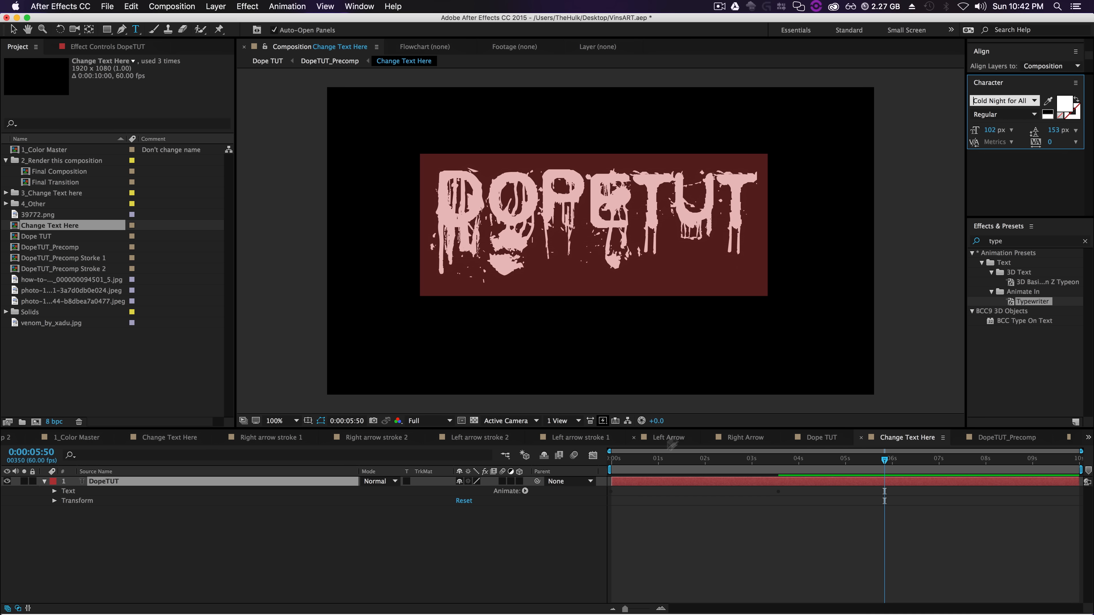
pyautogui.click(580, 531)
pyautogui.click(269, 61)
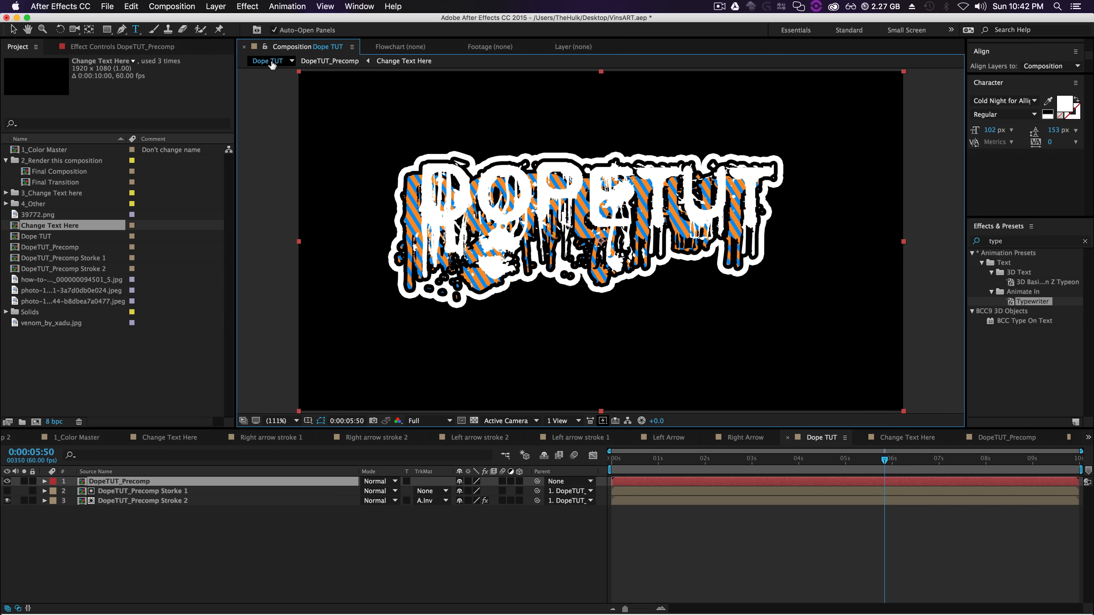
# Step: Set the font of the source text in the Change Text Here composition to Dry Brush Regular
pyautogui.click(391, 59)
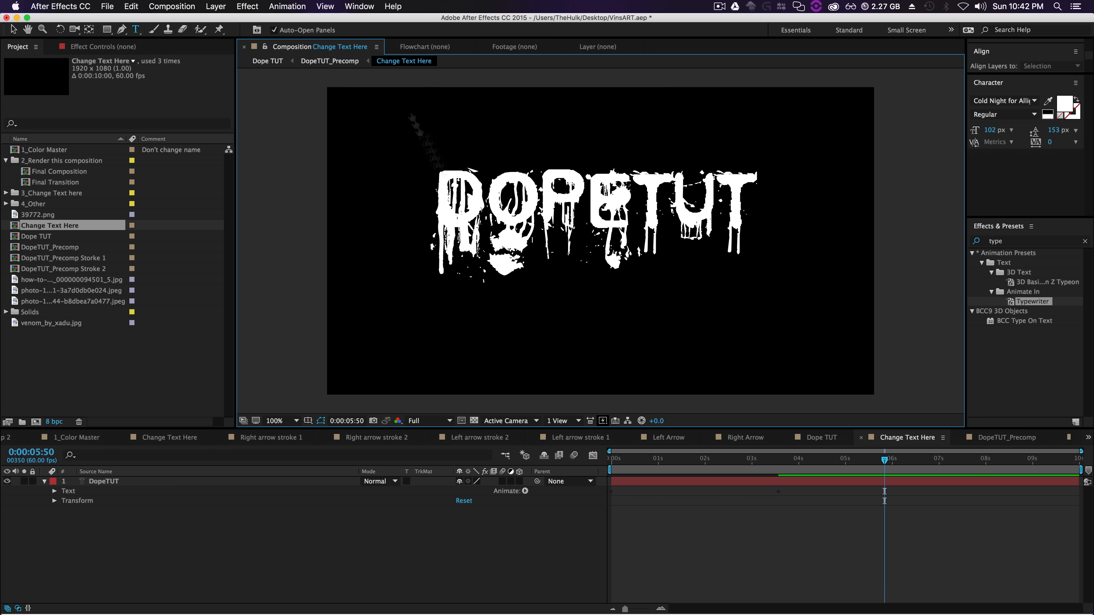
pyautogui.click(684, 482)
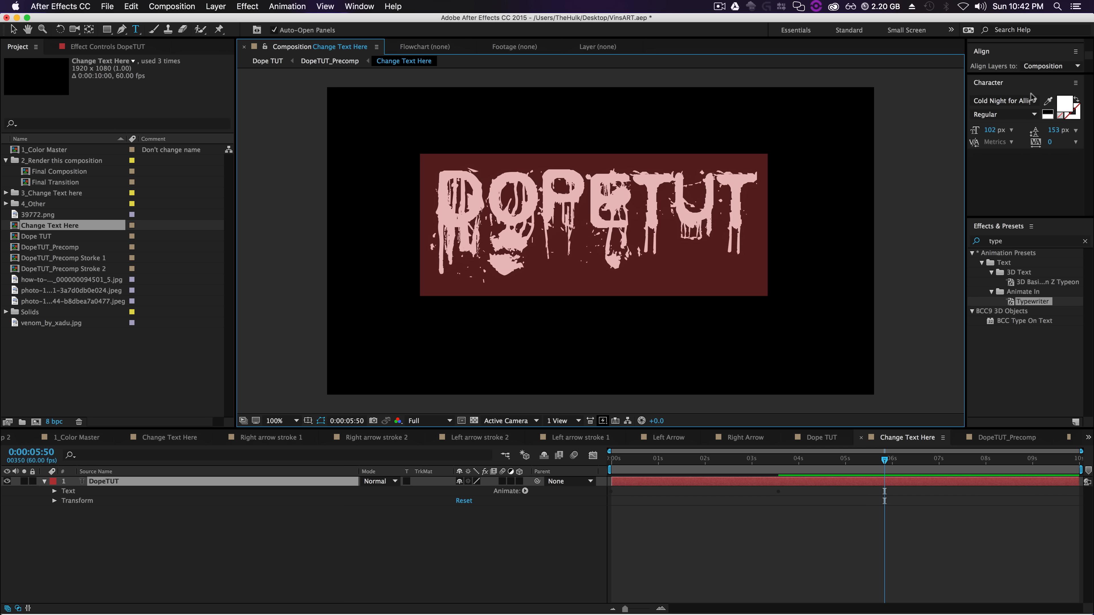
pyautogui.click(1015, 101)
pyautogui.press('Down')
pyautogui.press('Down')
pyautogui.press('Down')
pyautogui.press('Down')
pyautogui.press('Down')
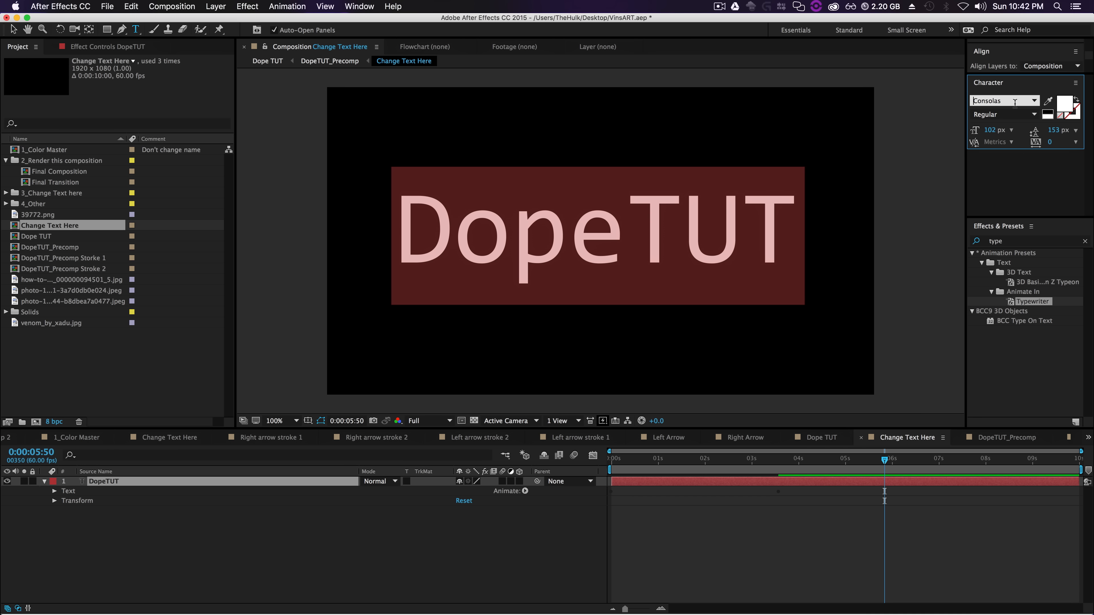
pyautogui.press('Down')
pyautogui.press('Down')
pyautogui.press('Down')
pyautogui.press('Down')
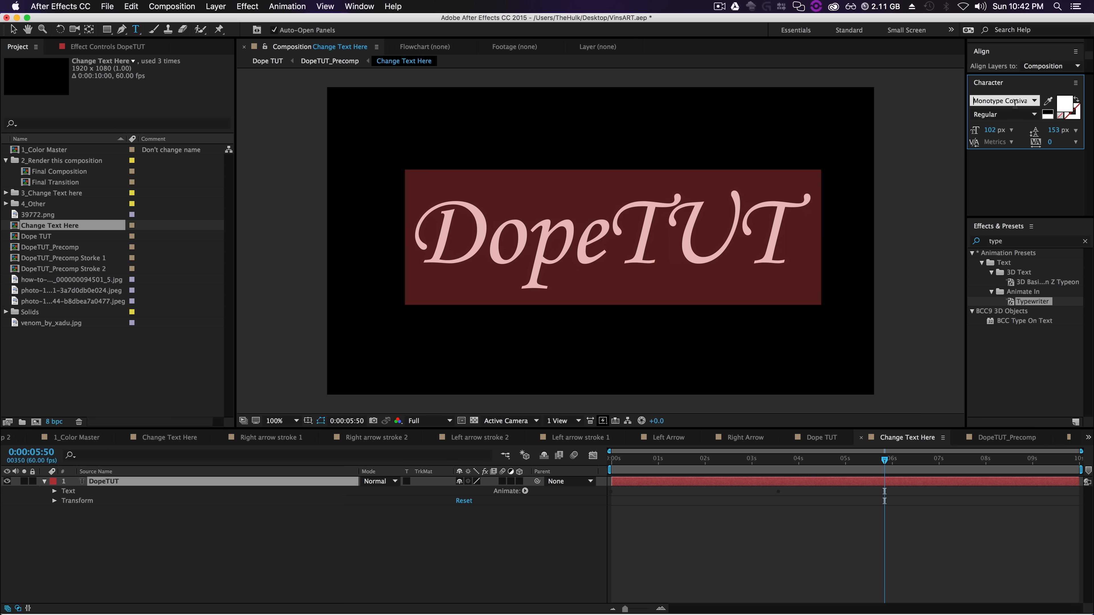
pyautogui.press('Down')
pyautogui.press('Down')
pyautogui.press('Down')
pyautogui.press('Down')
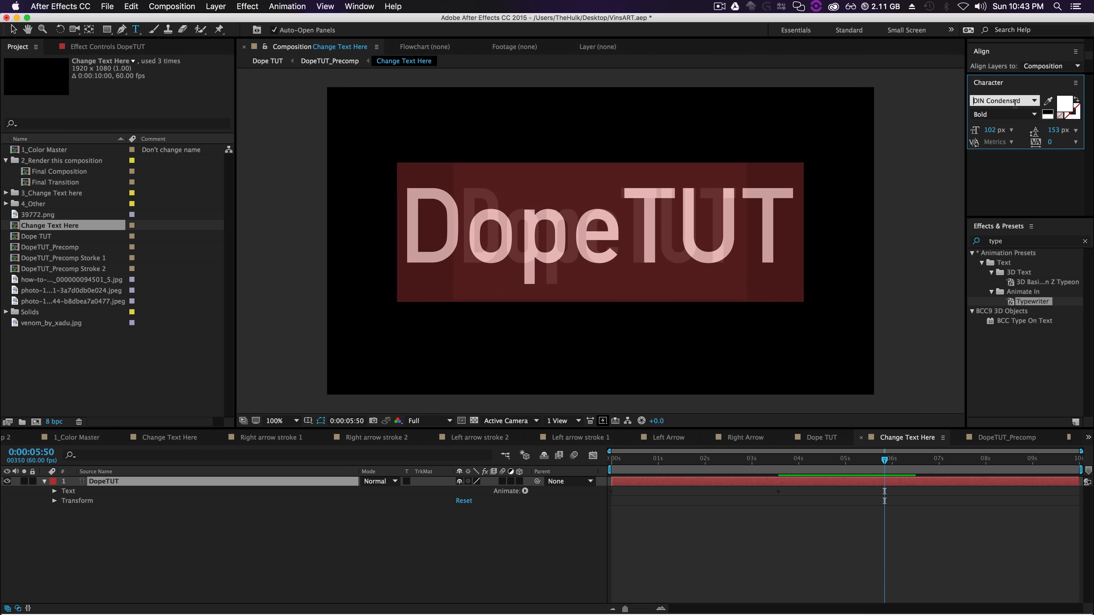
pyautogui.press('Down')
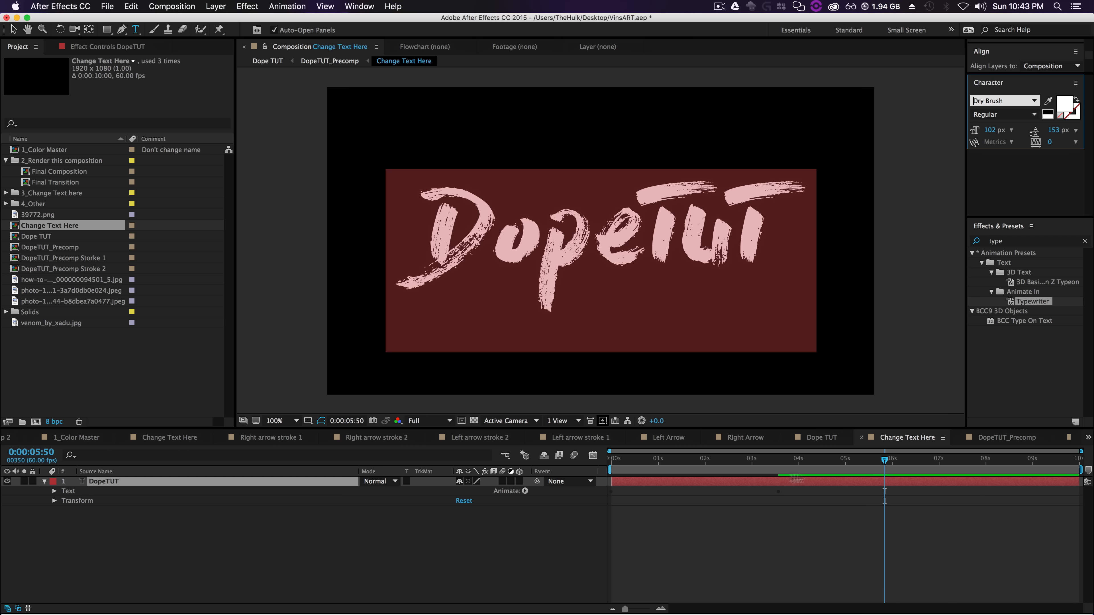
# Step: Inspect the layered text effect in the Dope TUT composition by scrubbing through its timeline
pyautogui.moveTo(866, 463)
pyautogui.mouseDown()
pyautogui.moveTo(835, 462)
pyautogui.moveTo(859, 463)
pyautogui.mouseUp()
pyautogui.click(276, 61)
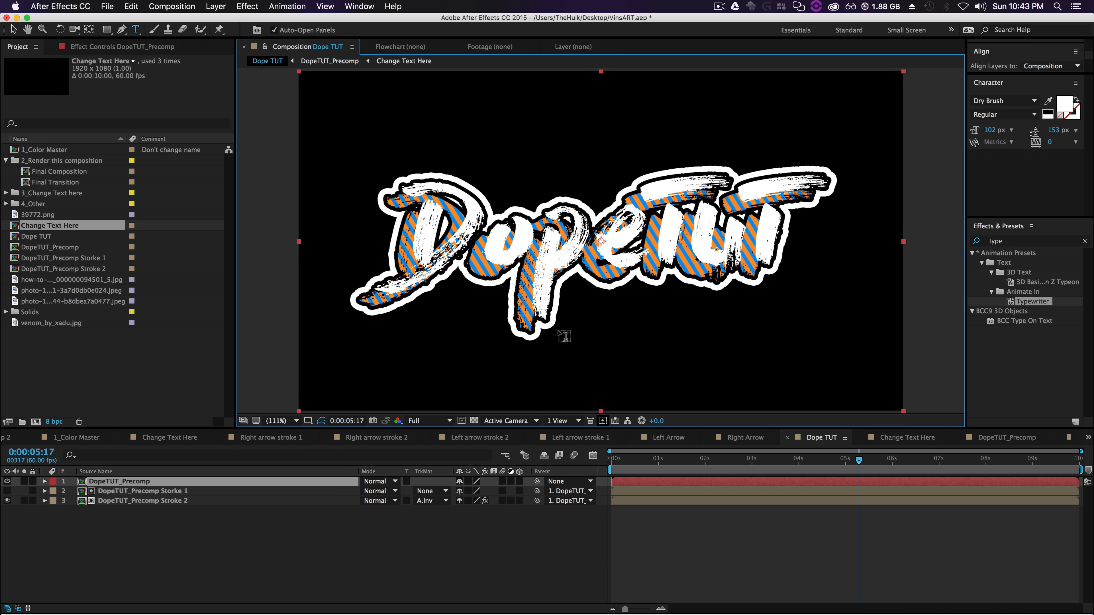
pyautogui.moveTo(870, 469); pyautogui.dragTo(881, 500)
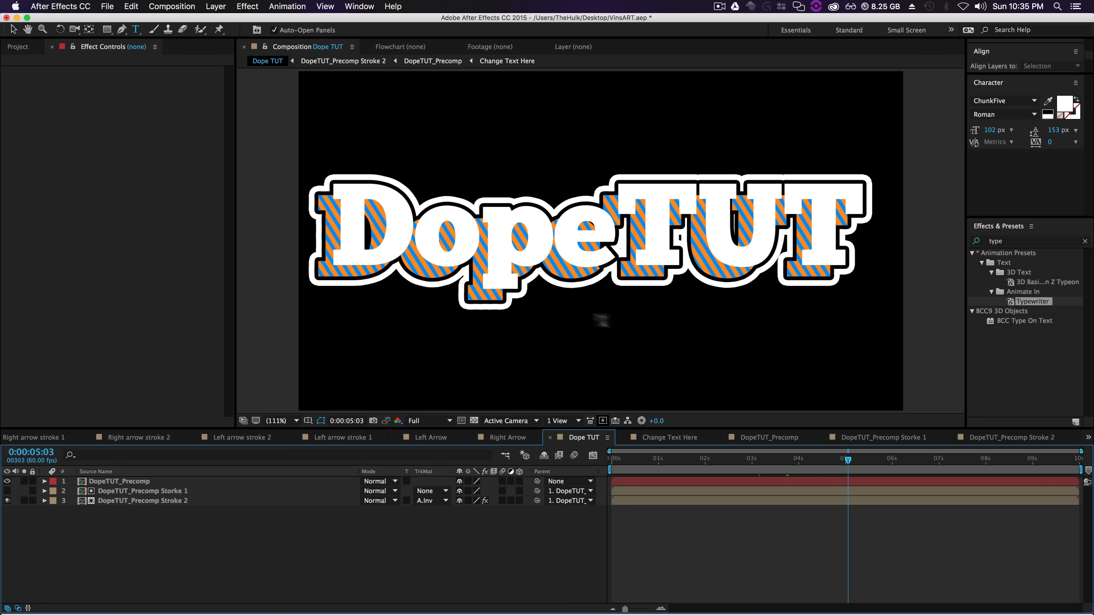
pyautogui.moveTo(852, 458); pyautogui.dragTo(818, 459)
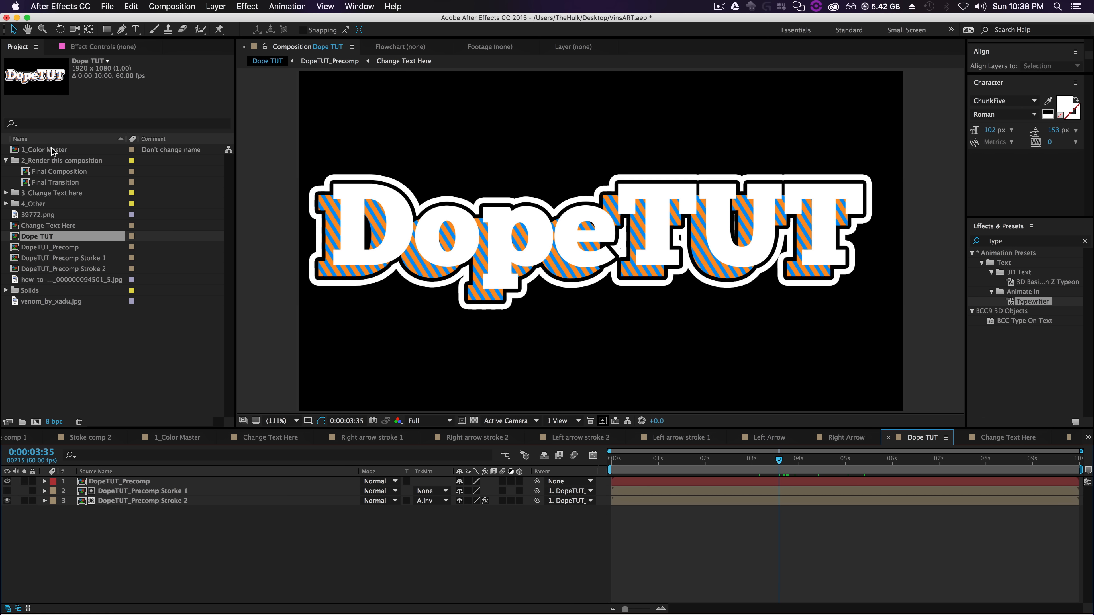
# Step: Open the 1_Color Master and Final Composition comps and scrub through the finished Tutorial text animation
pyautogui.doubleClick(52, 150)
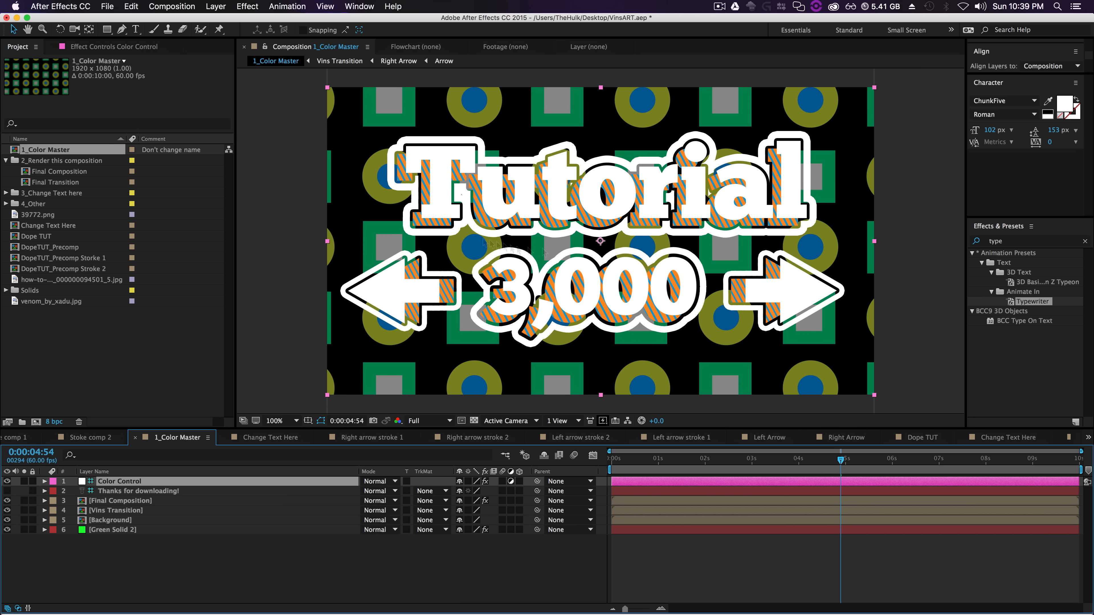
pyautogui.doubleClick(30, 173)
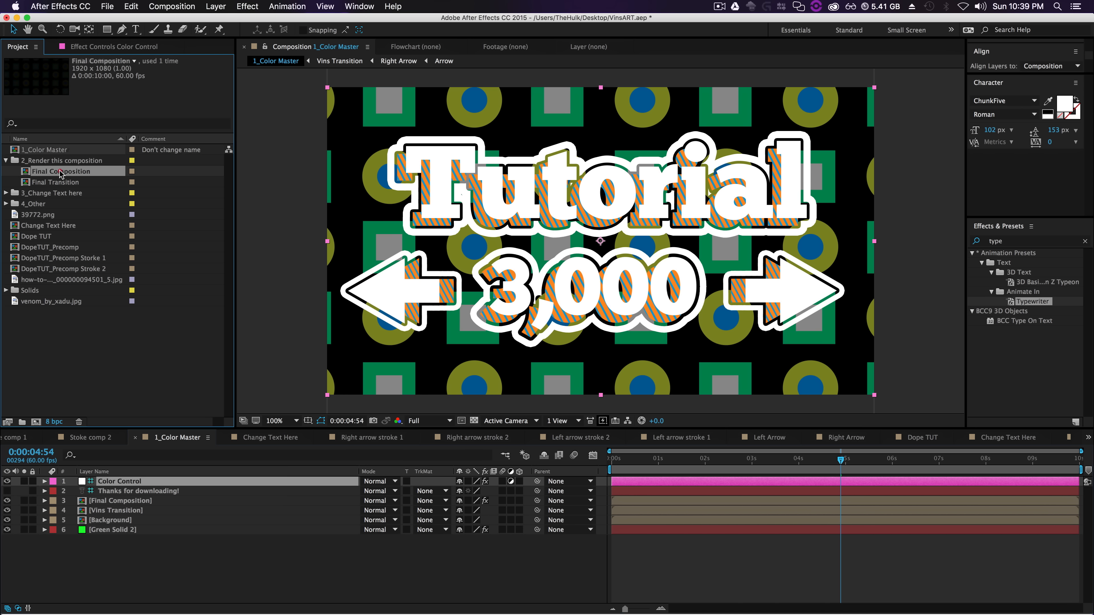
pyautogui.moveTo(836, 464); pyautogui.dragTo(787, 485)
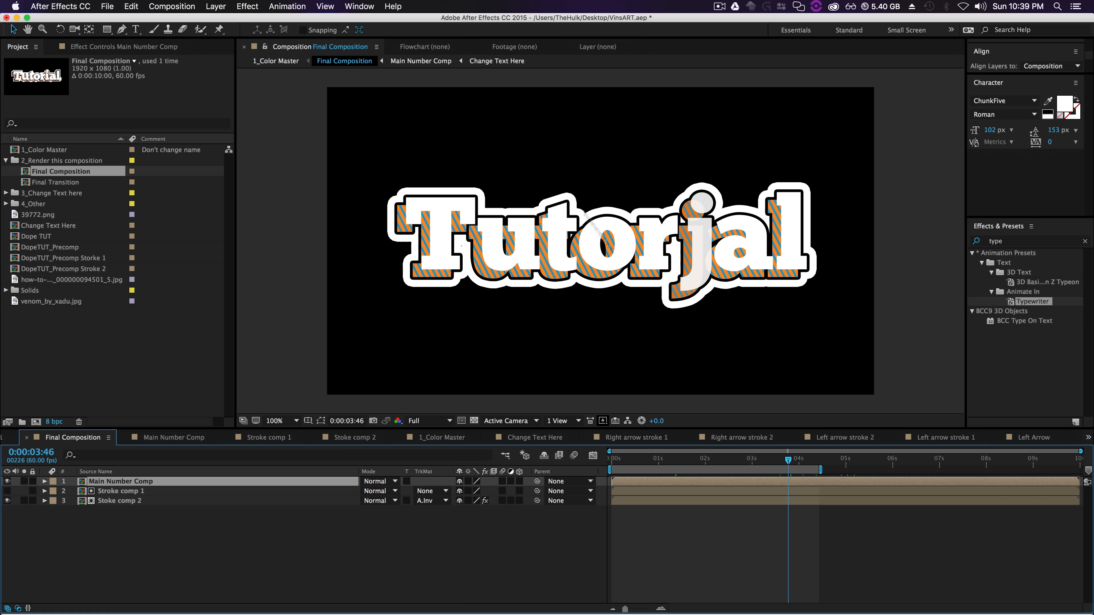
# Step: In the Final Composition's Change Text Here comp, hide the Tutorial layer, show the Type 1 layer and preview its animation
pyautogui.click(496, 61)
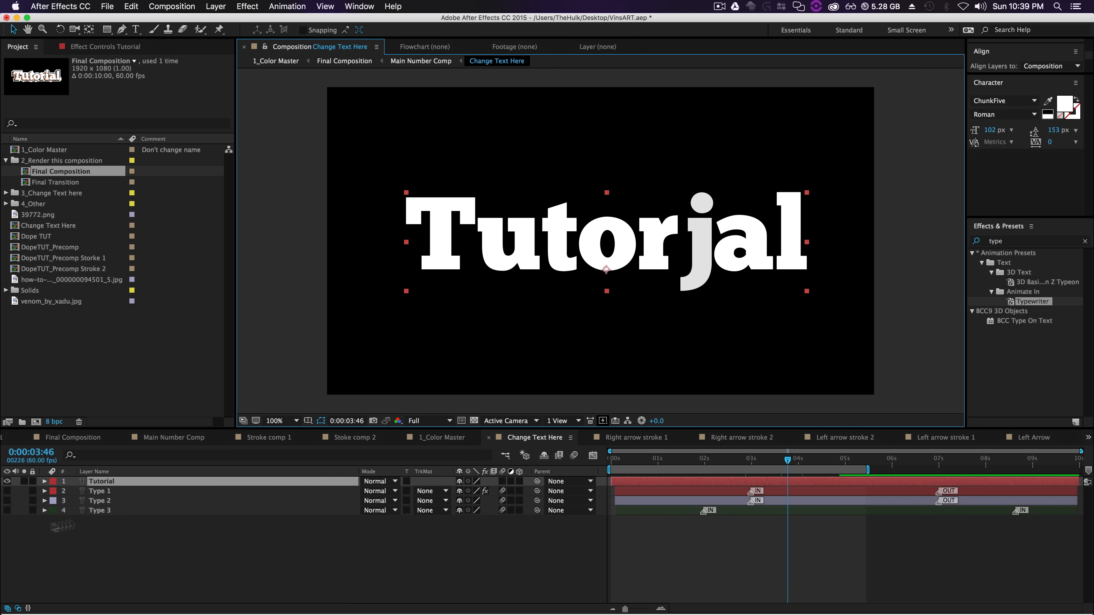
pyautogui.click(7, 481)
pyautogui.click(7, 490)
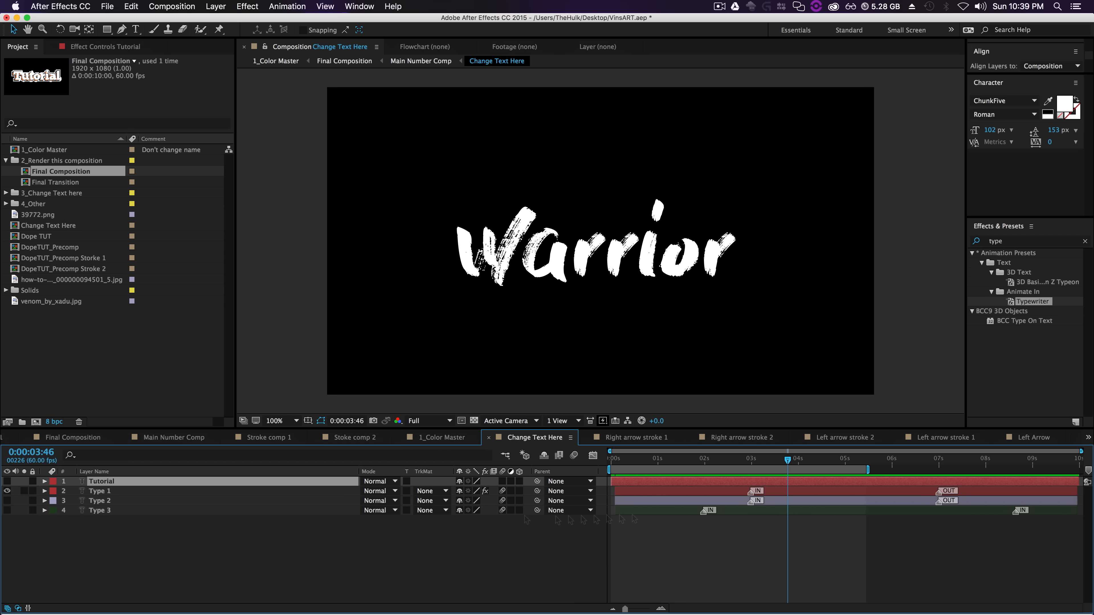
pyautogui.moveTo(766, 468); pyautogui.dragTo(791, 492)
pyautogui.moveTo(924, 495); pyautogui.dragTo(809, 512)
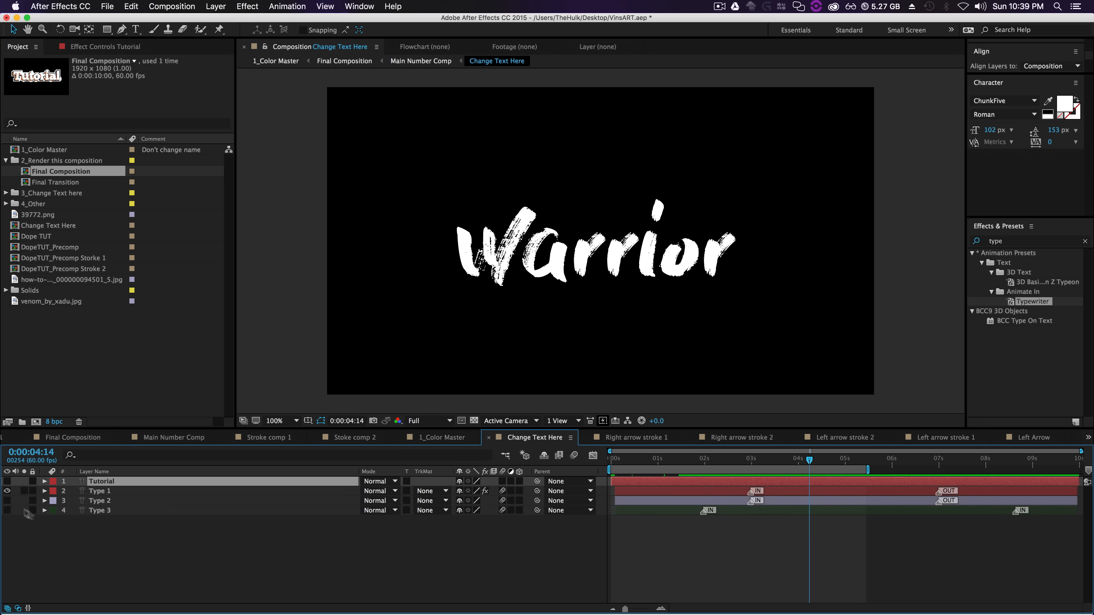
# Step: Hide the Type 1 layer and show the Type 2 layer in the Change Text Here composition
pyautogui.click(2, 492)
pyautogui.click(7, 491)
pyautogui.click(7, 500)
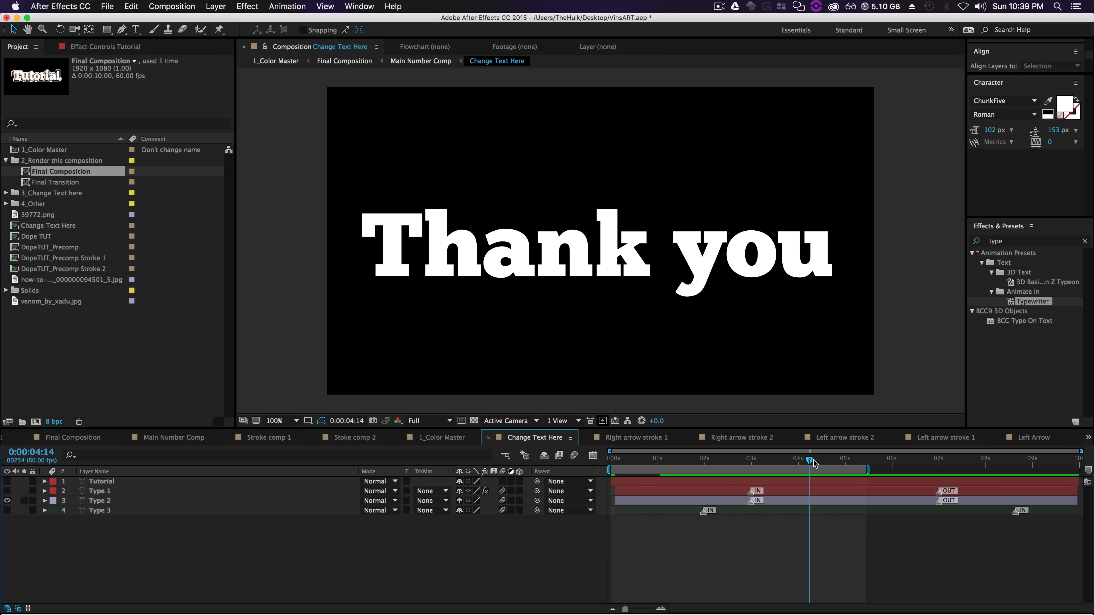
# Step: Preview the Type 2 layer, replace it with the Type 3 layer and scrub through that text's animation
pyautogui.moveTo(691, 479); pyautogui.dragTo(763, 488)
pyautogui.click(6, 501)
pyautogui.click(7, 510)
pyautogui.moveTo(1046, 508); pyautogui.dragTo(874, 522)
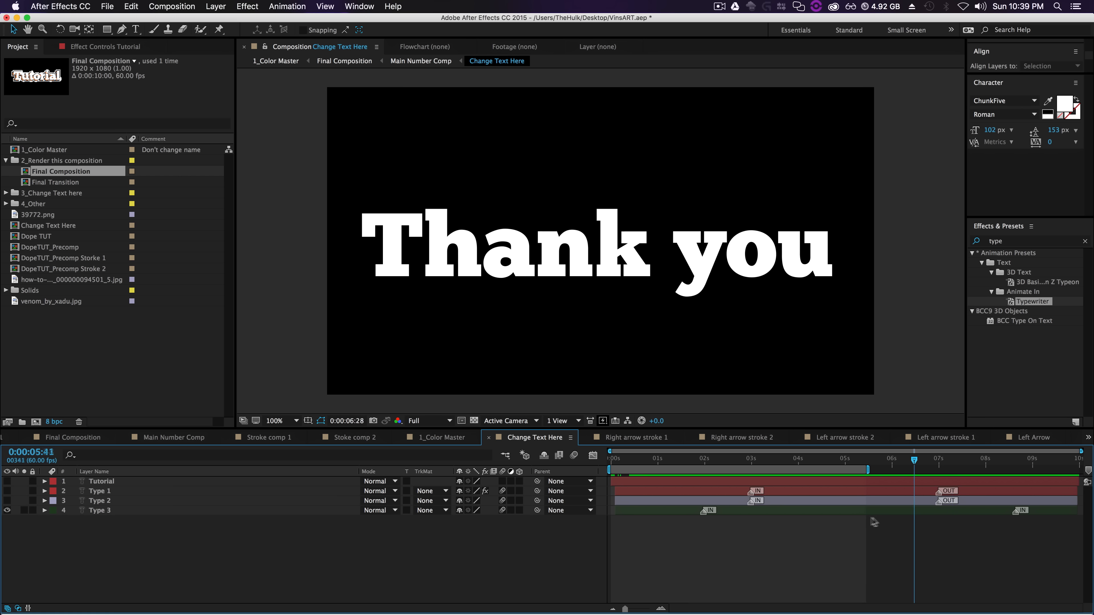
# Step: Hide the Type 3 layer, show the Type 1 layer and preview the resulting text in the Final Composition
pyautogui.click(6, 510)
pyautogui.click(7, 490)
pyautogui.click(343, 61)
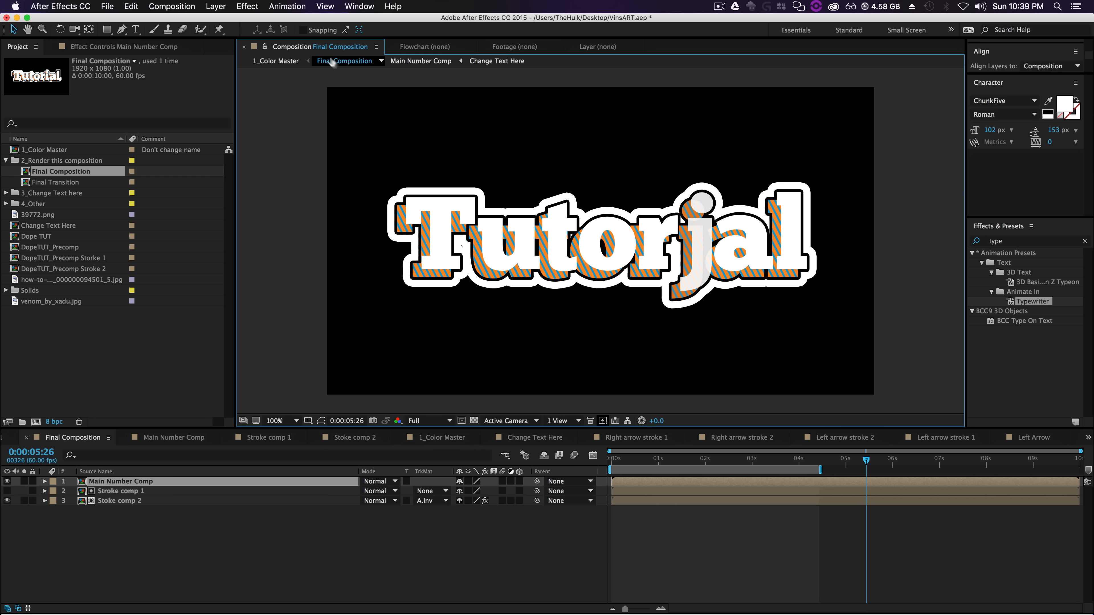
pyautogui.moveTo(869, 462); pyautogui.dragTo(749, 510)
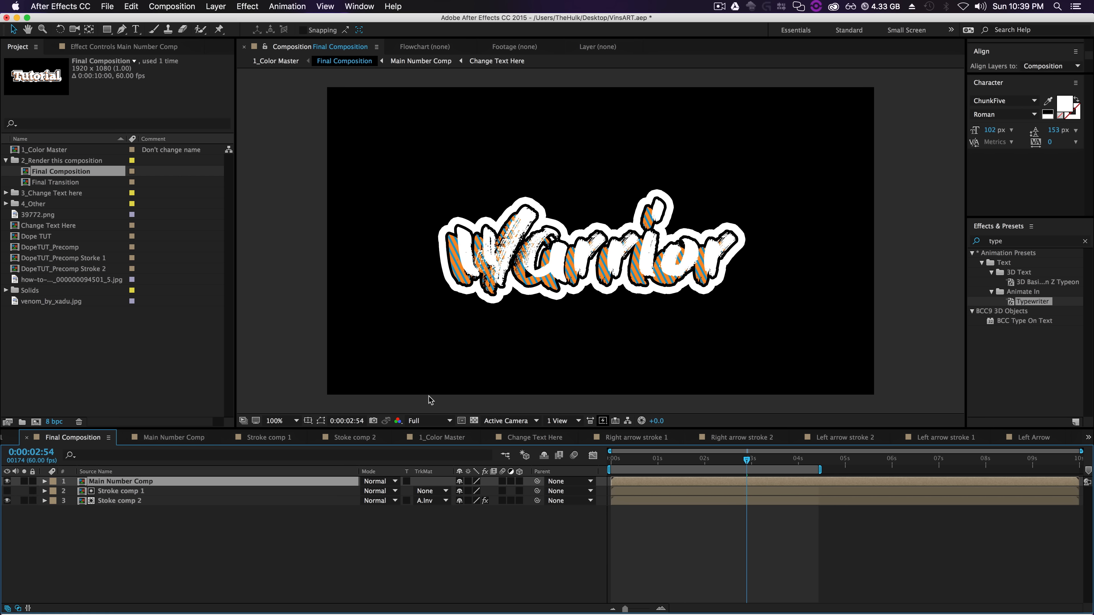
# Step: Open the Final Transition composition from the render folder and scrub through its transition
pyautogui.click(277, 61)
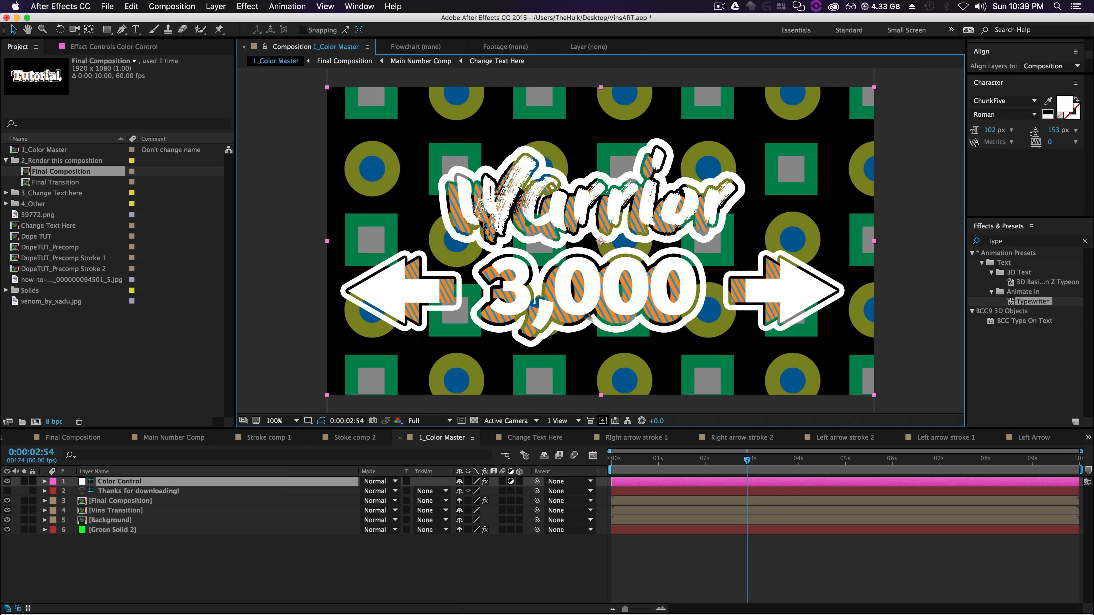
pyautogui.doubleClick(67, 182)
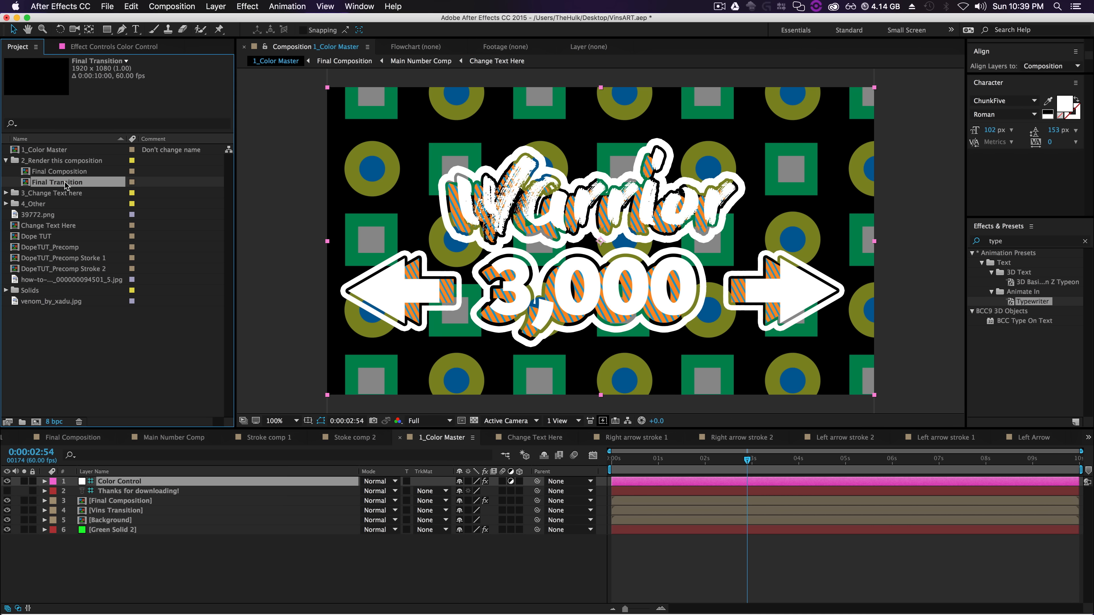
pyautogui.moveTo(680, 463); pyautogui.dragTo(670, 511)
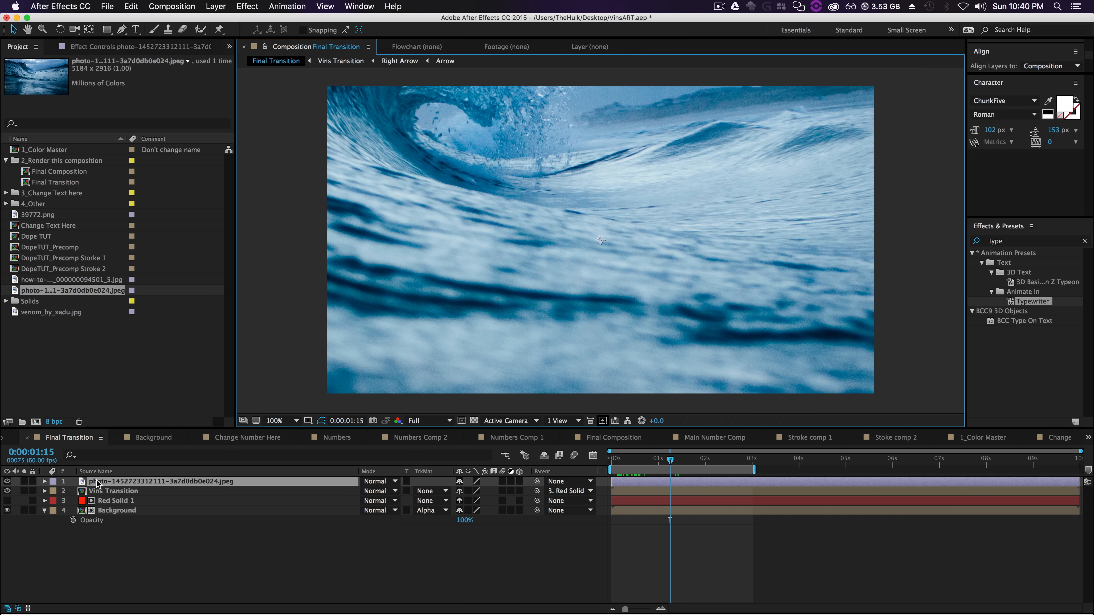
# Step: Place the wave photo and a second photo beneath the Background layer, start the second one mid-transition, and scrub through the result
pyautogui.press('super+shift+bracketleft')
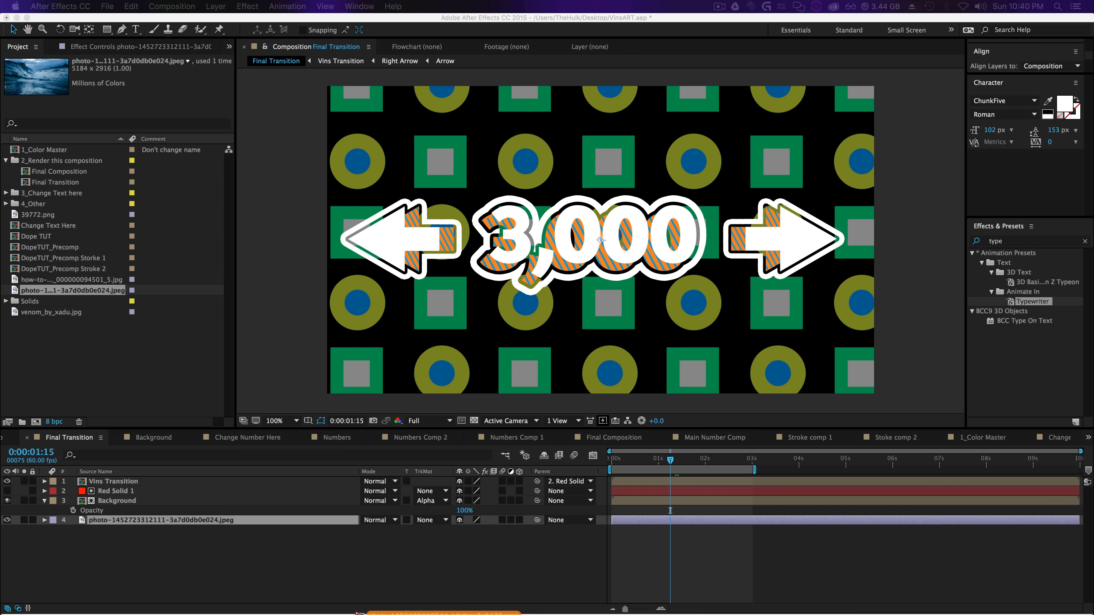
pyautogui.moveTo(357, 611); pyautogui.dragTo(114, 530)
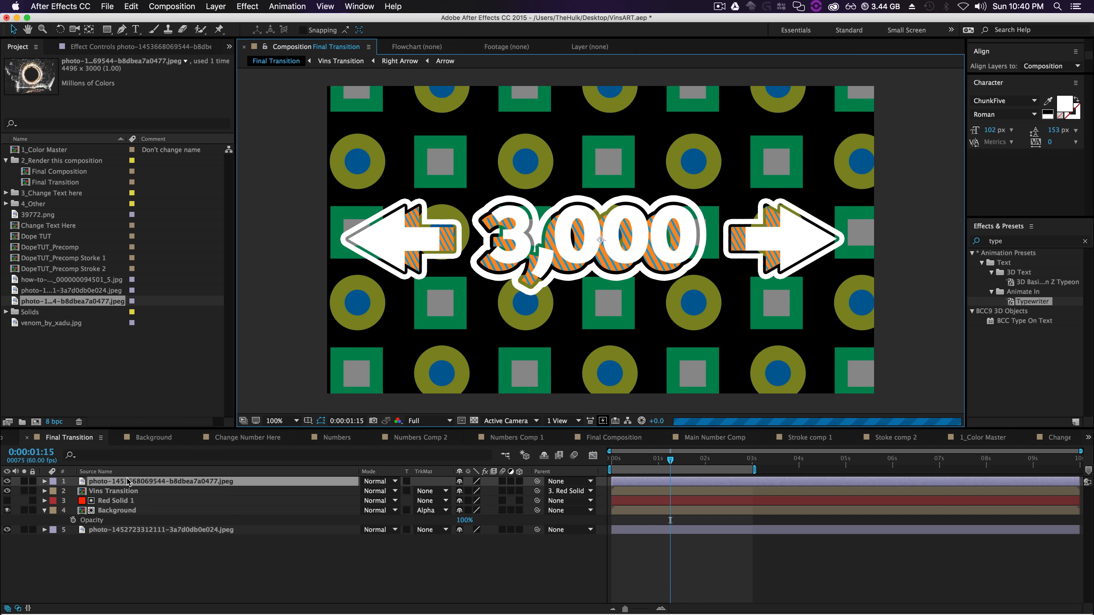
pyautogui.moveTo(127, 481); pyautogui.dragTo(127, 534)
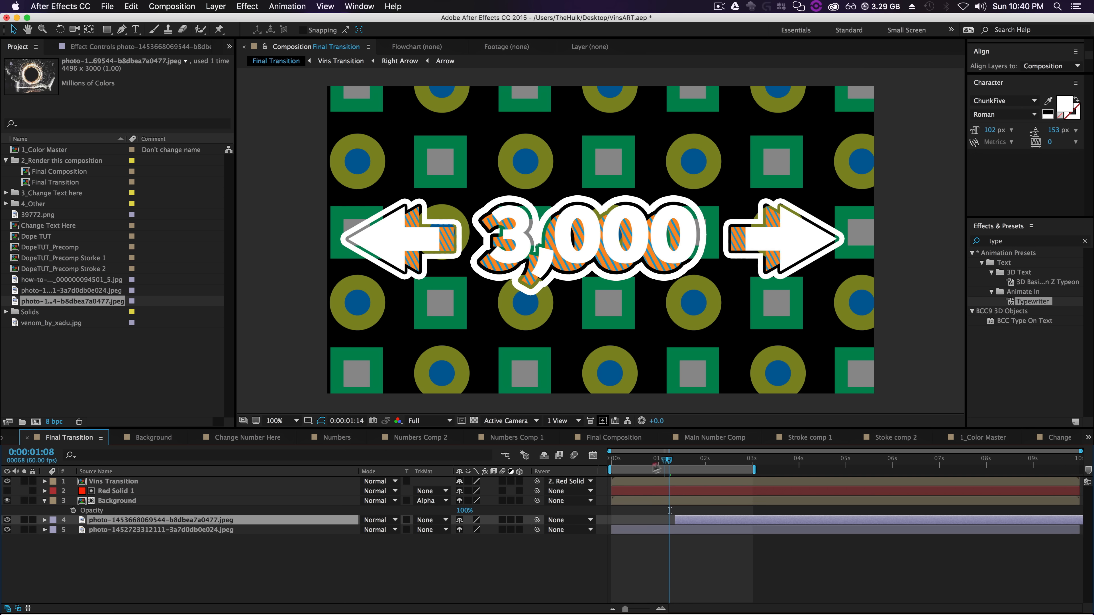
pyautogui.moveTo(657, 469); pyautogui.dragTo(679, 501)
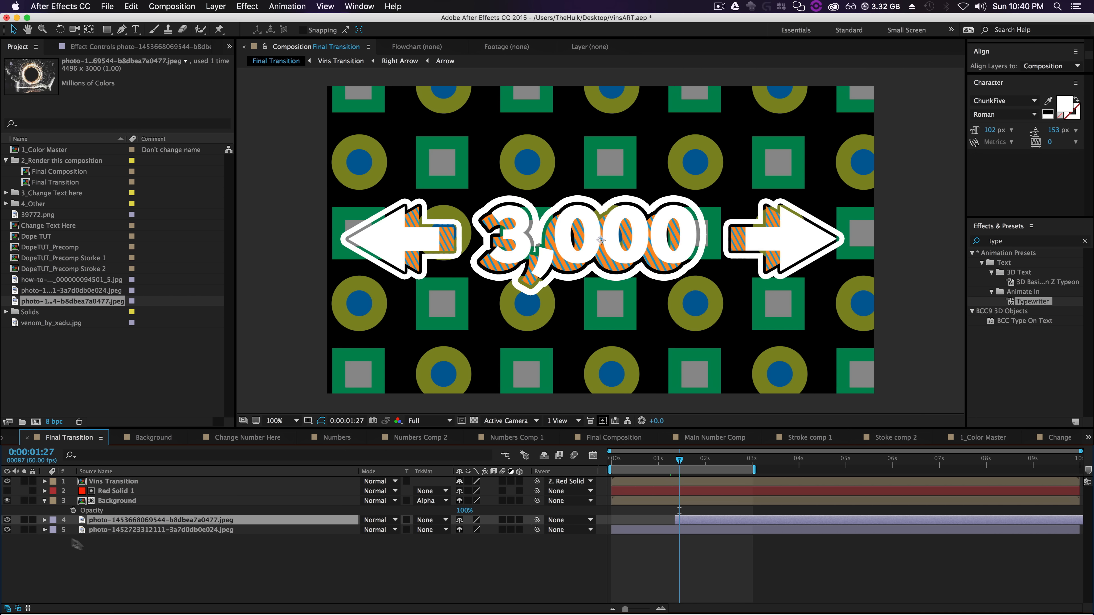
# Step: Delete both photo layers from the Final Transition composition and scrub through the transition again
pyautogui.keyDown('shift'); pyautogui.click(105, 530); pyautogui.keyUp('shift')
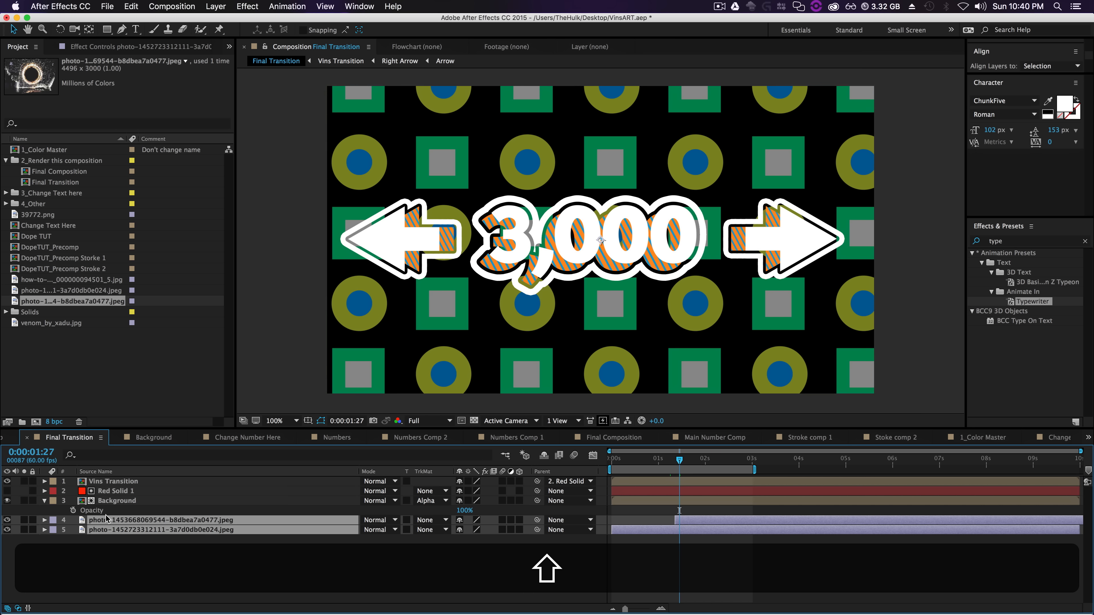
pyautogui.press('.')
pyautogui.press('Delete')
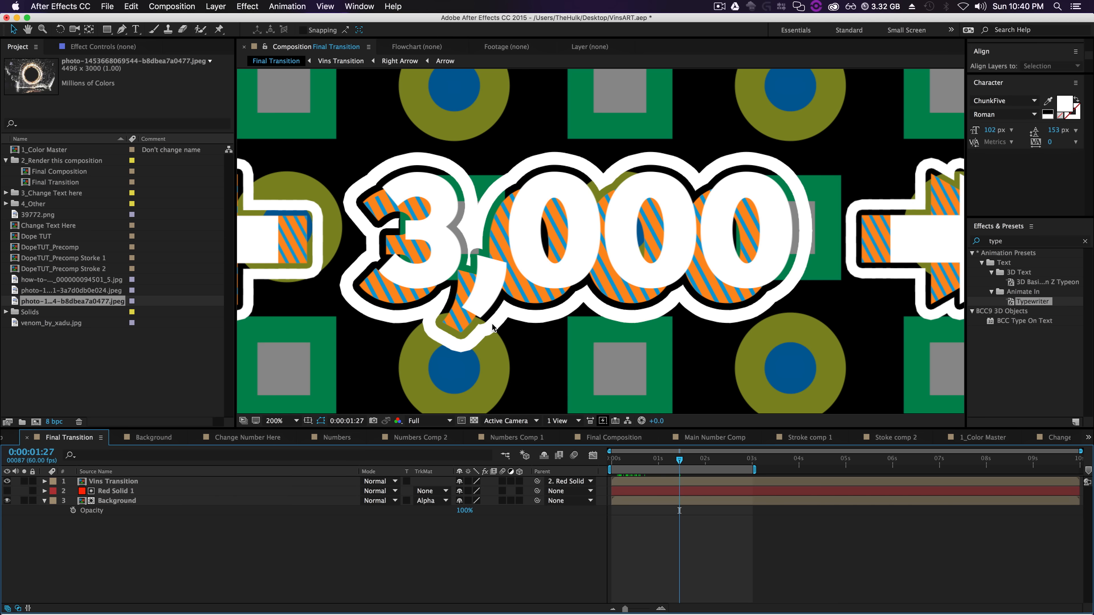
pyautogui.press(',')
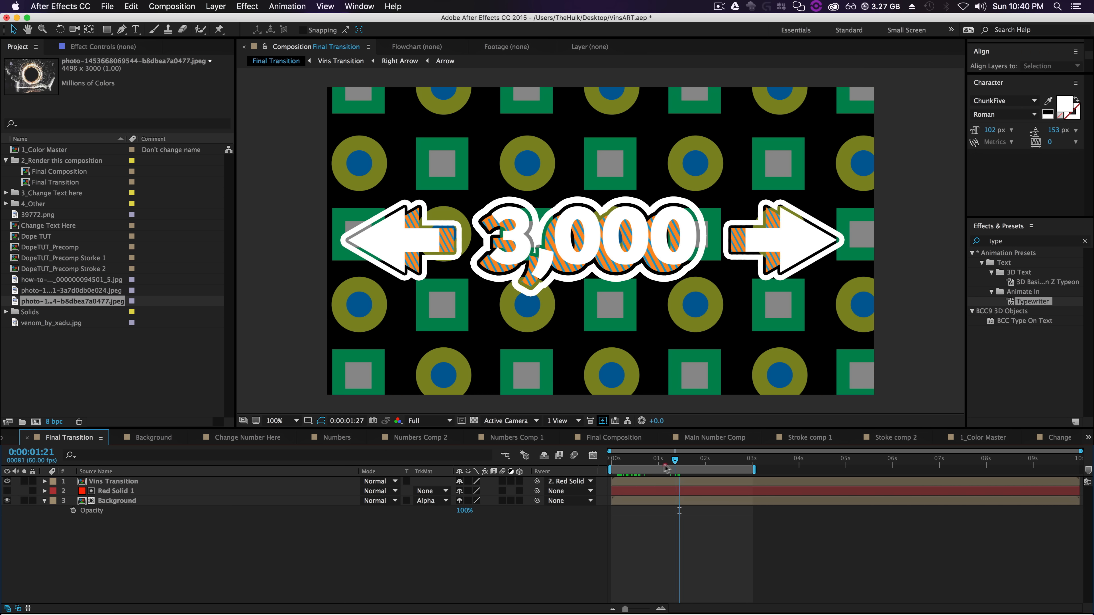
pyautogui.moveTo(665, 467); pyautogui.dragTo(681, 455)
# Step: Open the 1_Color Master composition and expand the background square and circle color effects on the Color Control layer
pyautogui.doubleClick(45, 150)
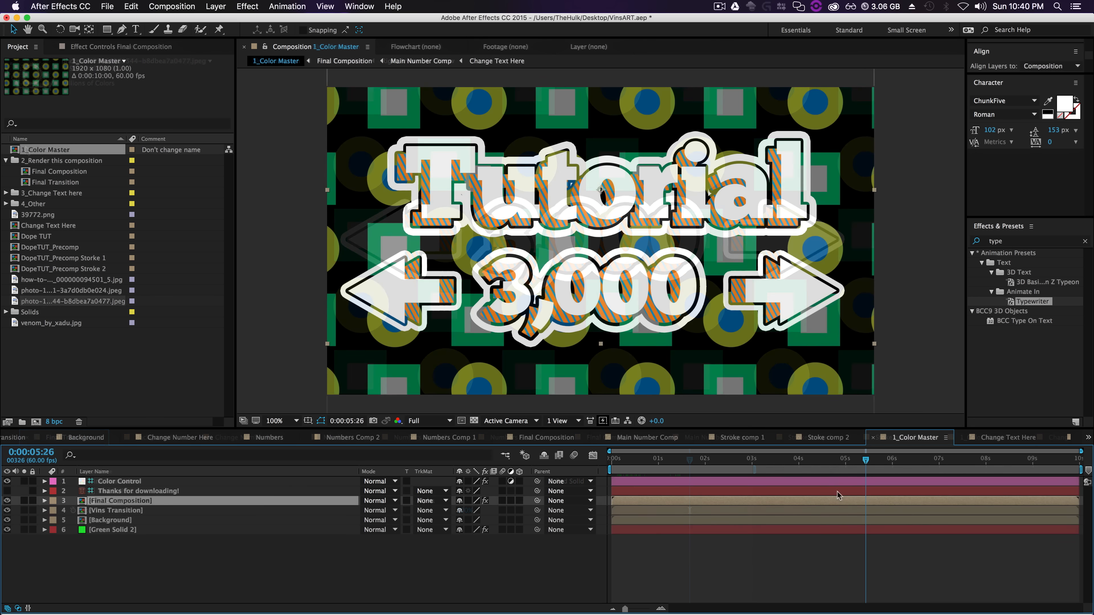
pyautogui.moveTo(865, 459); pyautogui.dragTo(885, 485)
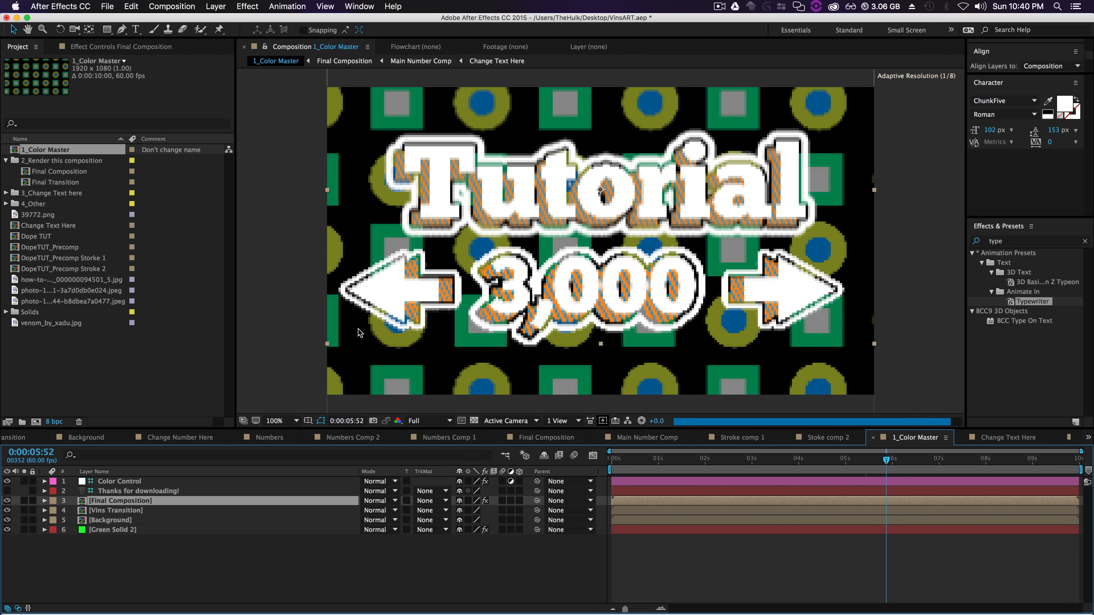
pyautogui.click(121, 482)
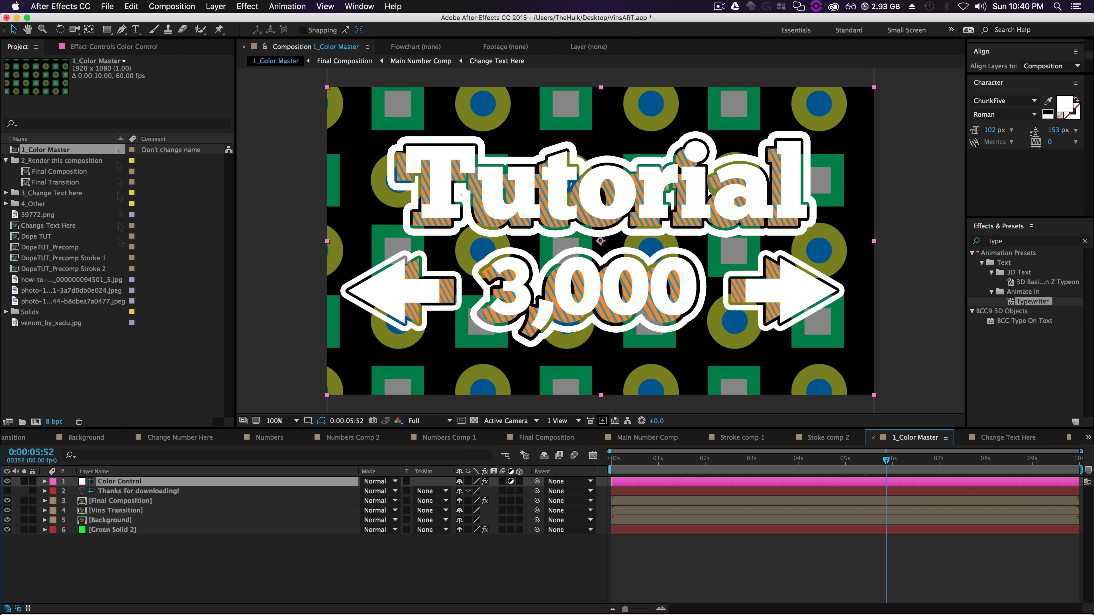
pyautogui.click(120, 51)
pyautogui.click(6, 139)
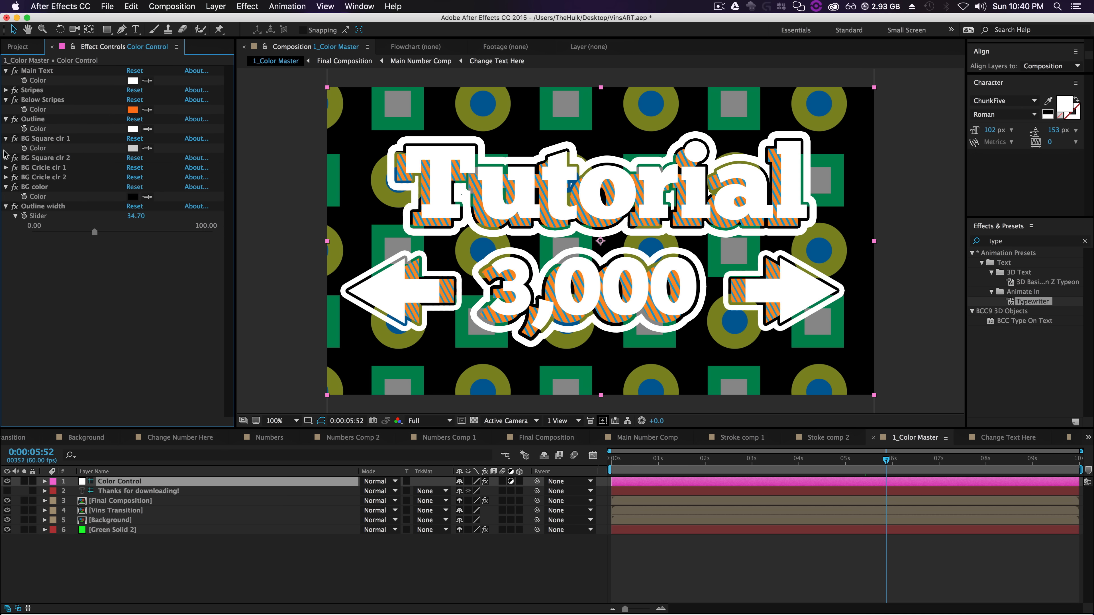
pyautogui.click(6, 158)
pyautogui.click(6, 177)
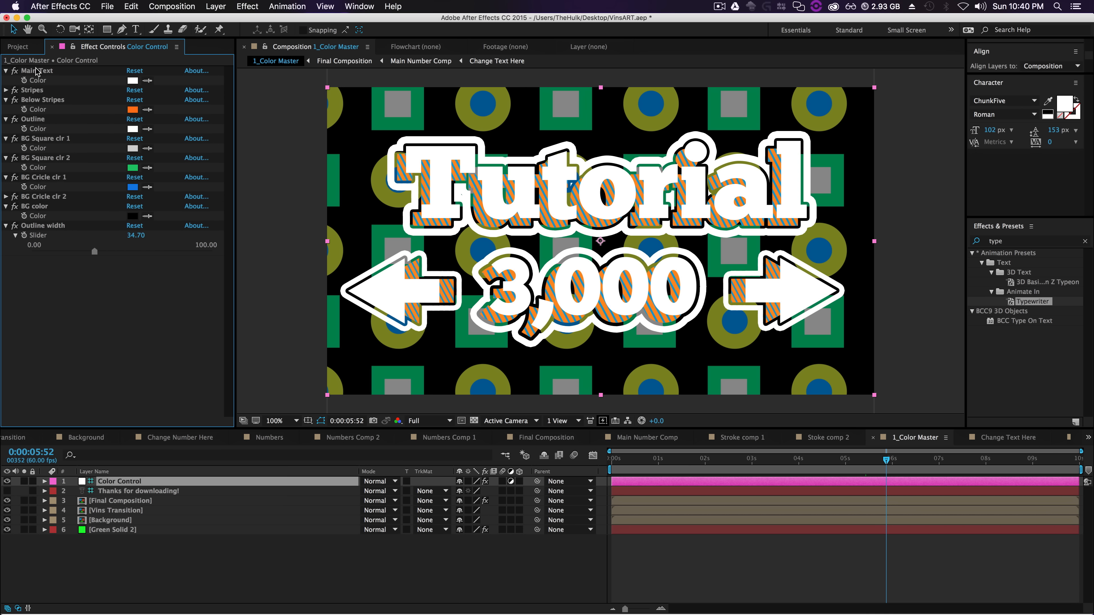
# Step: Set the Main Text color of the Color Control layer to blue 1086FC
pyautogui.click(37, 71)
pyautogui.click(132, 80)
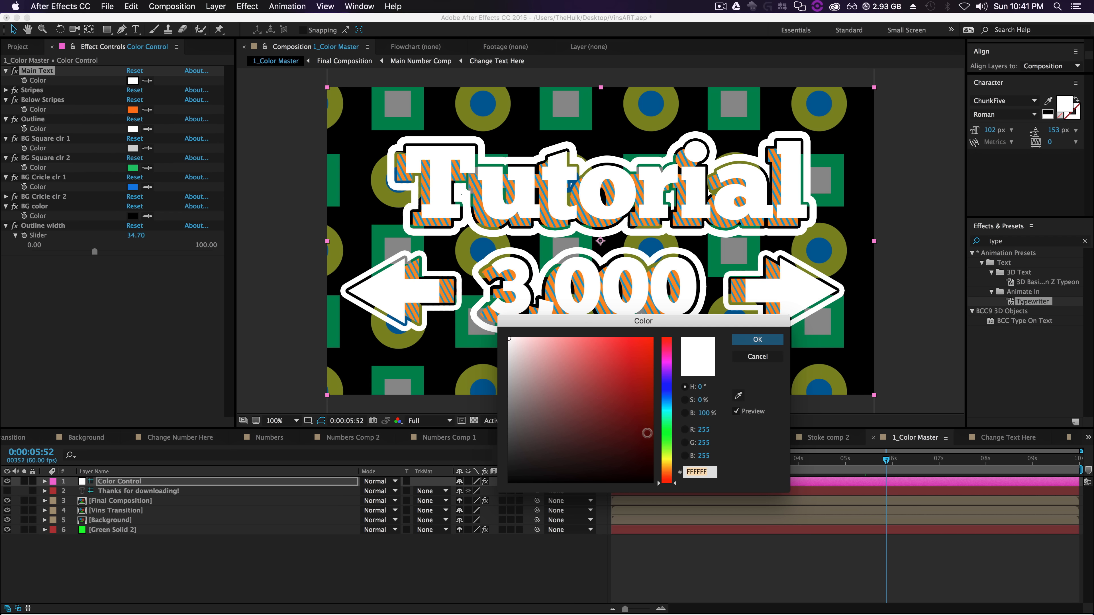
pyautogui.moveTo(668, 442); pyautogui.dragTo(666, 398)
pyautogui.moveTo(613, 365); pyautogui.dragTo(652, 338)
pyautogui.click(757, 340)
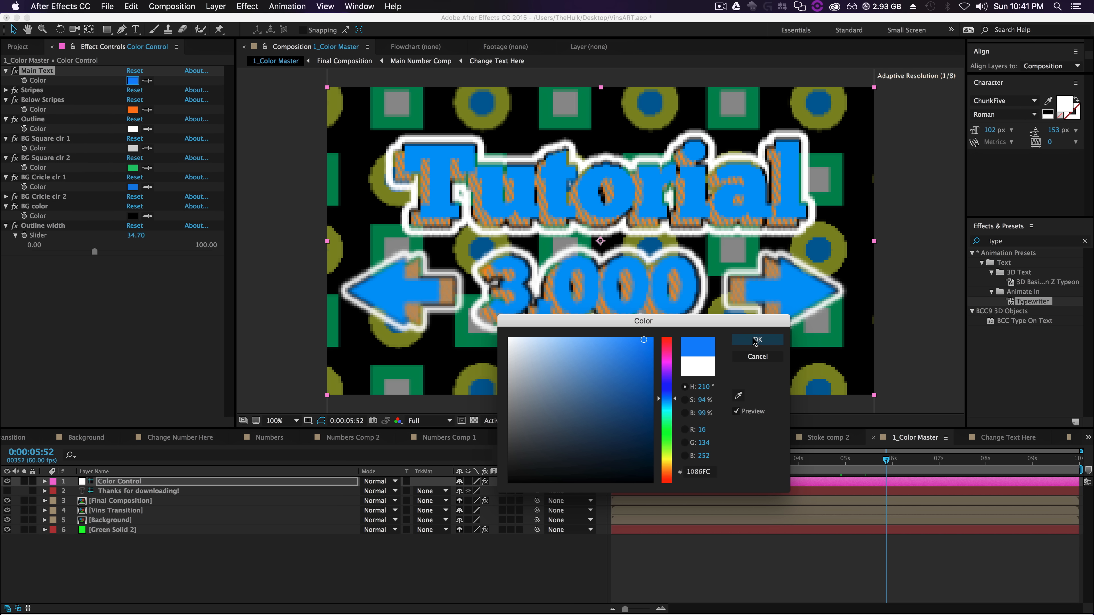
# Step: Expand the Stripes control and set its color to bright green
pyautogui.click(5, 90)
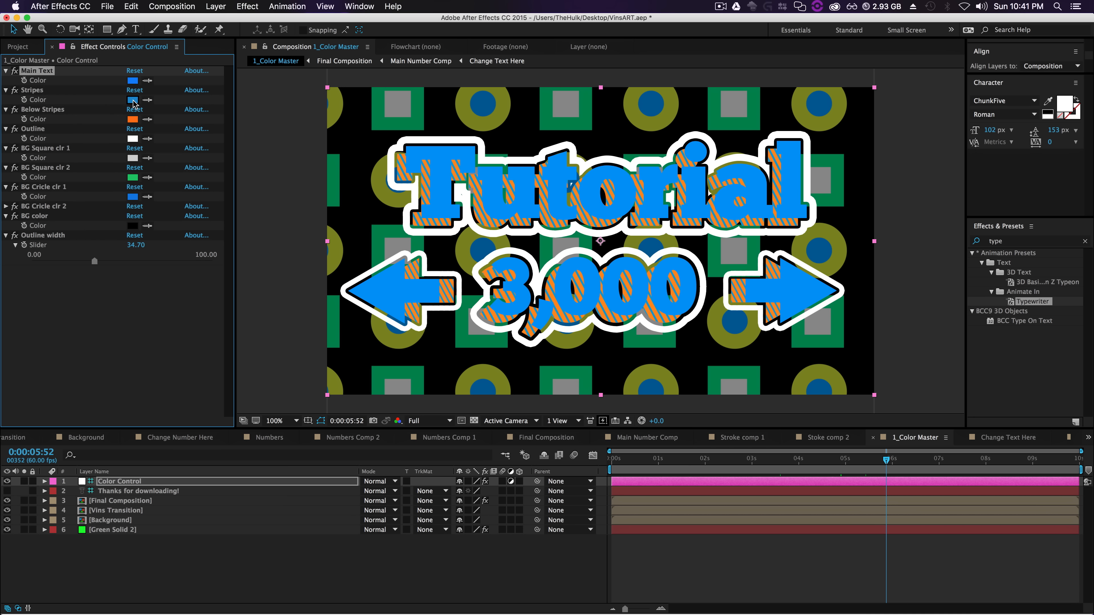
pyautogui.click(133, 101)
pyautogui.moveTo(670, 461); pyautogui.dragTo(668, 438)
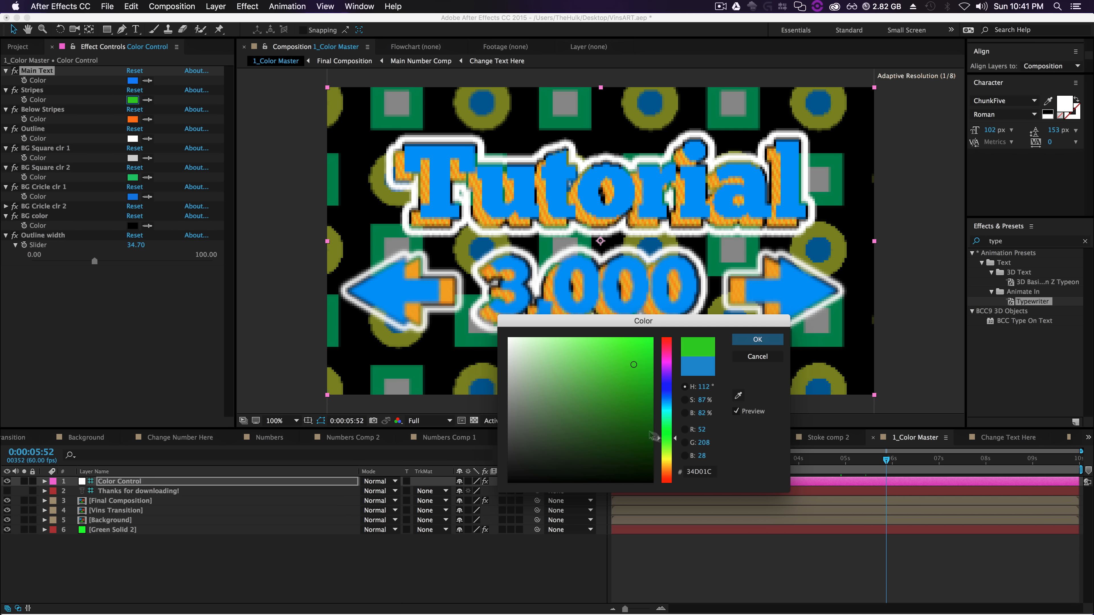
pyautogui.moveTo(642, 377); pyautogui.dragTo(645, 338)
pyautogui.click(757, 340)
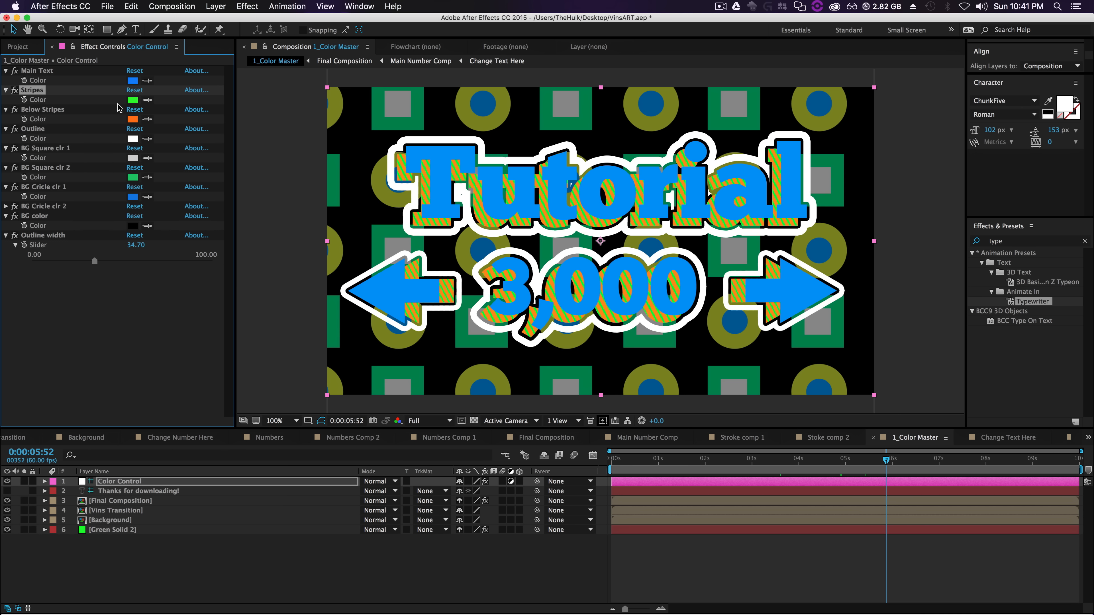
# Step: Set the Below Stripes color to black, 000000
pyautogui.click(133, 120)
pyautogui.write('000000')
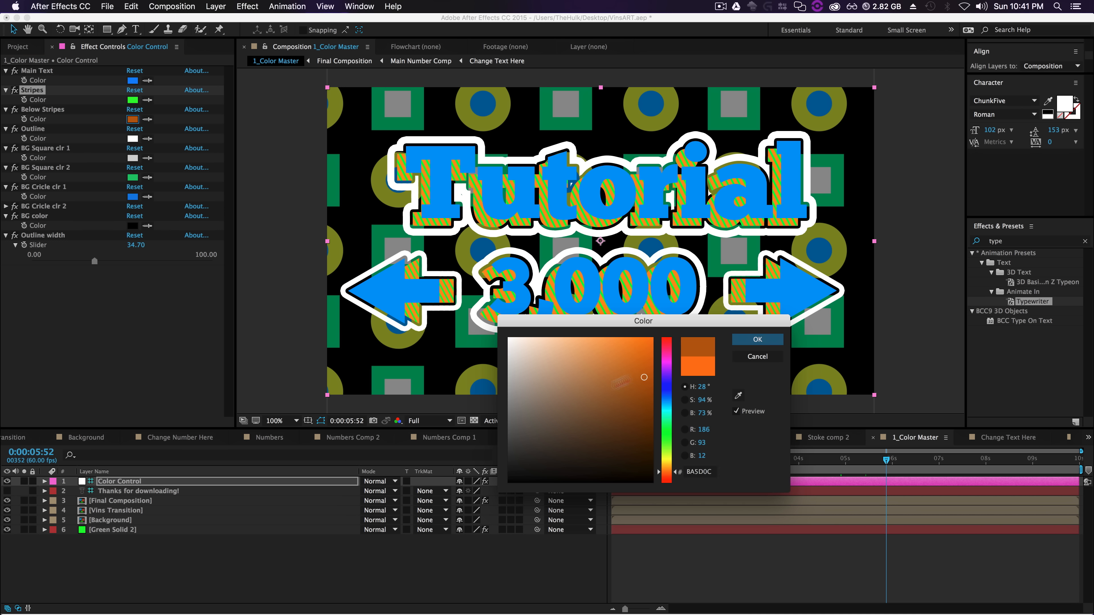
pyautogui.click(775, 340)
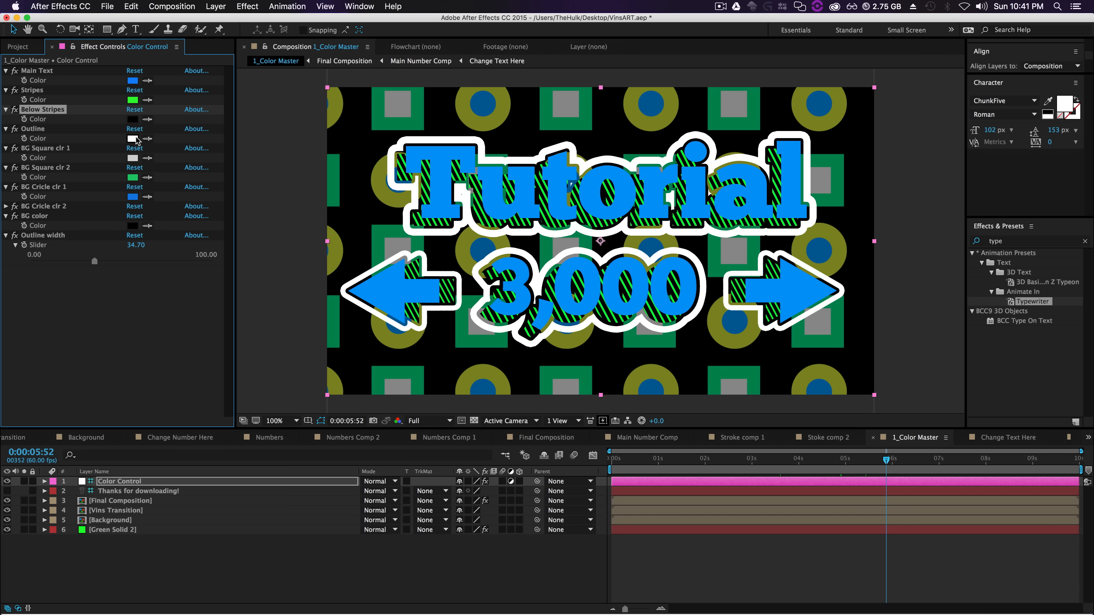
# Step: Set the Outline color to orange E58F00
pyautogui.click(135, 139)
pyautogui.moveTo(631, 381)
pyautogui.mouseDown()
pyautogui.moveTo(623, 420)
pyautogui.moveTo(518, 366)
pyautogui.mouseUp()
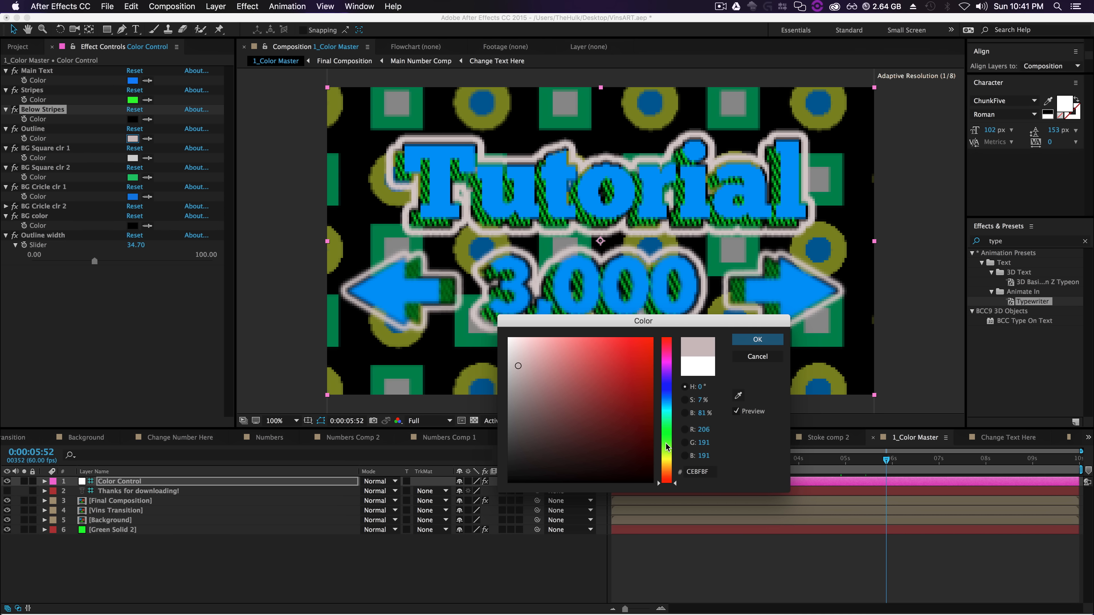
pyautogui.moveTo(666, 447); pyautogui.dragTo(666, 468)
pyautogui.moveTo(617, 438); pyautogui.dragTo(653, 353)
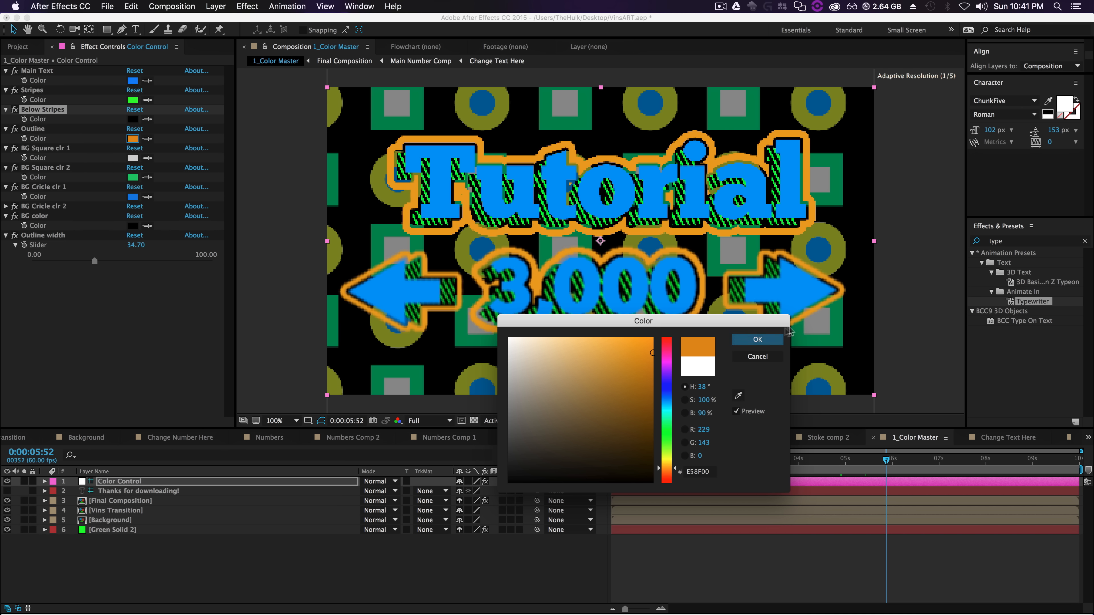
pyautogui.click(758, 340)
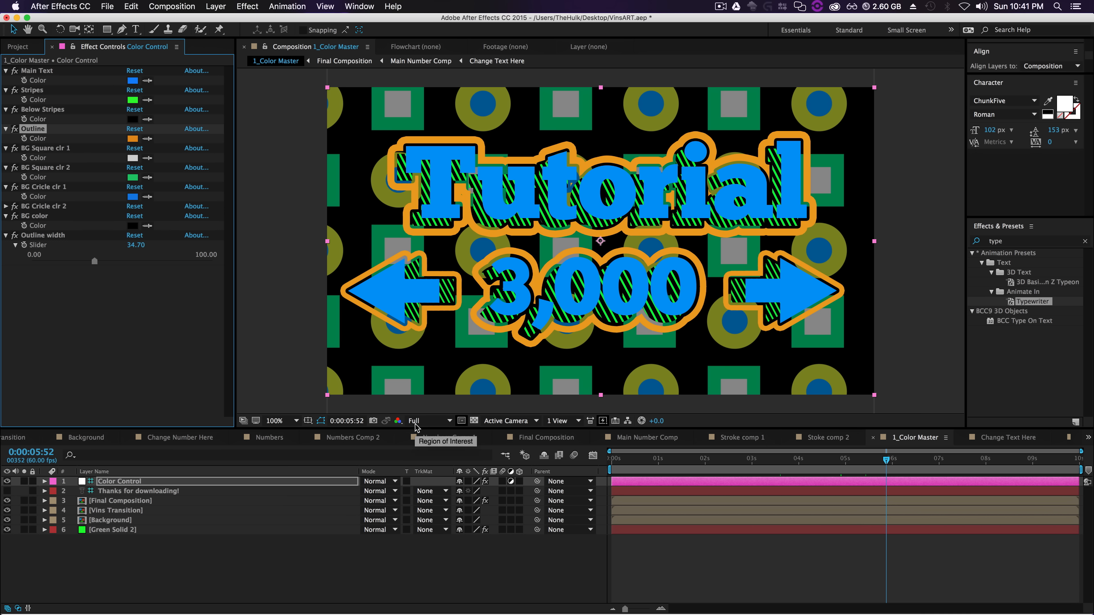
# Step: Set the Outline color to pale green 80D8B2
pyautogui.click(133, 137)
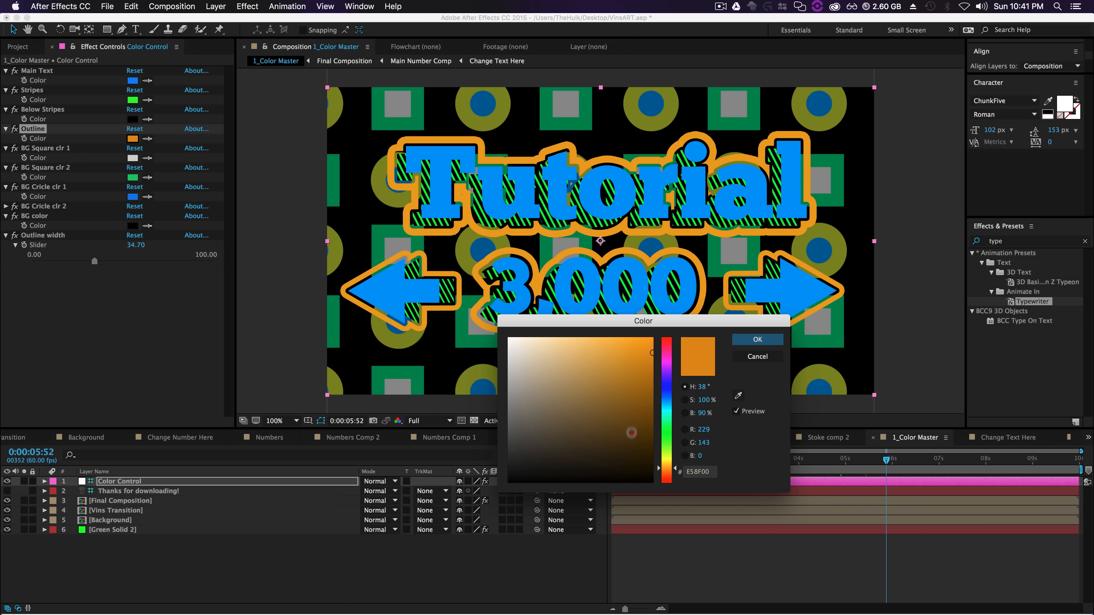
pyautogui.moveTo(631, 433); pyautogui.dragTo(567, 361)
pyautogui.moveTo(666, 469); pyautogui.dragTo(666, 421)
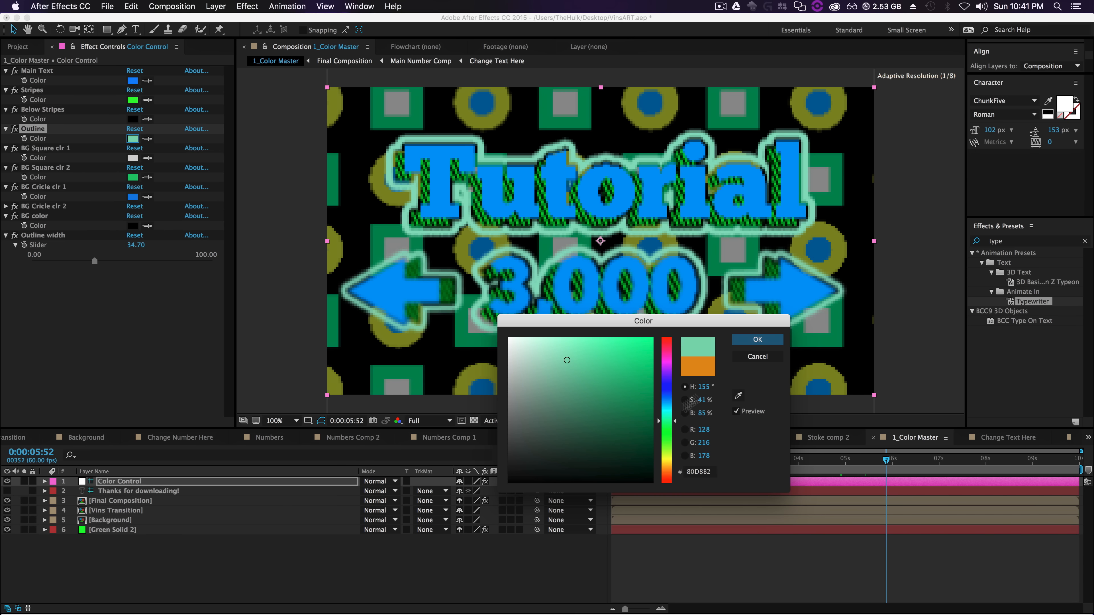
pyautogui.click(757, 339)
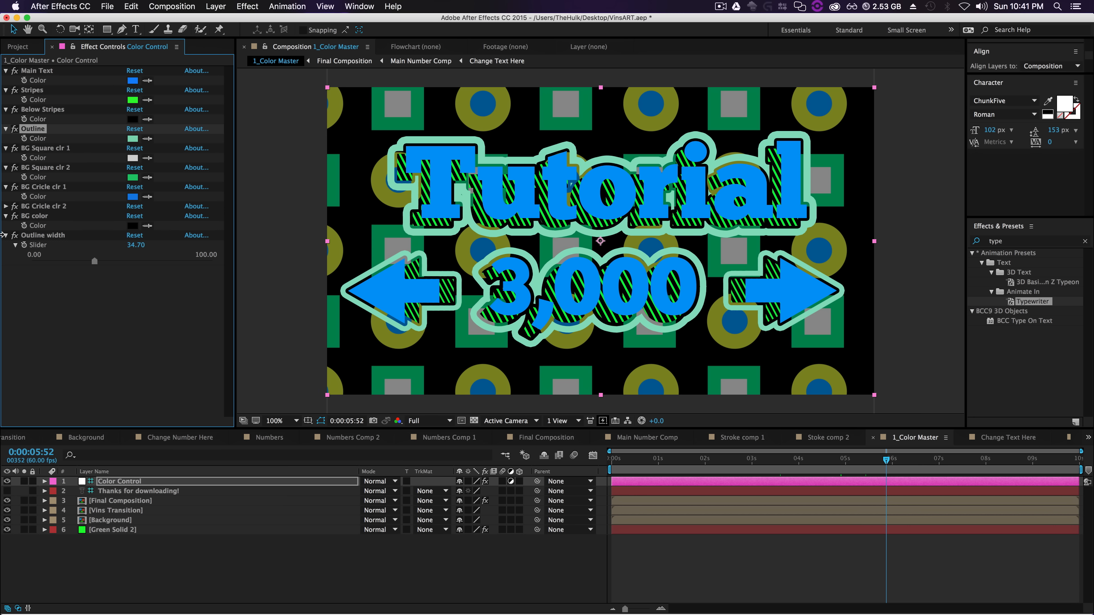
# Step: Set the BG Square clr 1 color to dark gray 535353
pyautogui.click(43, 148)
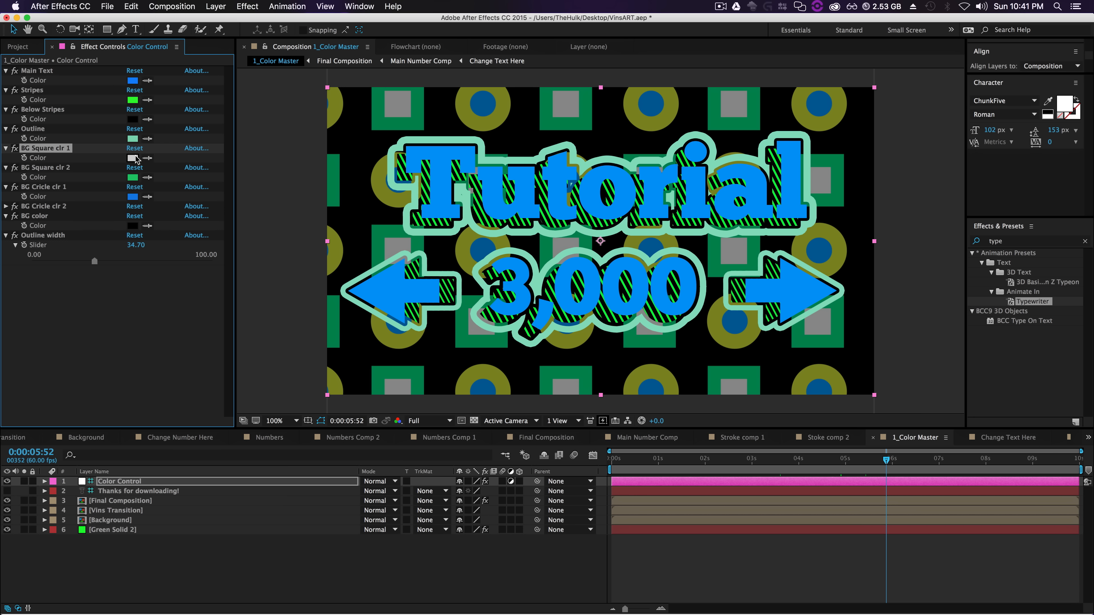
pyautogui.click(132, 158)
pyautogui.moveTo(509, 364); pyautogui.dragTo(509, 435)
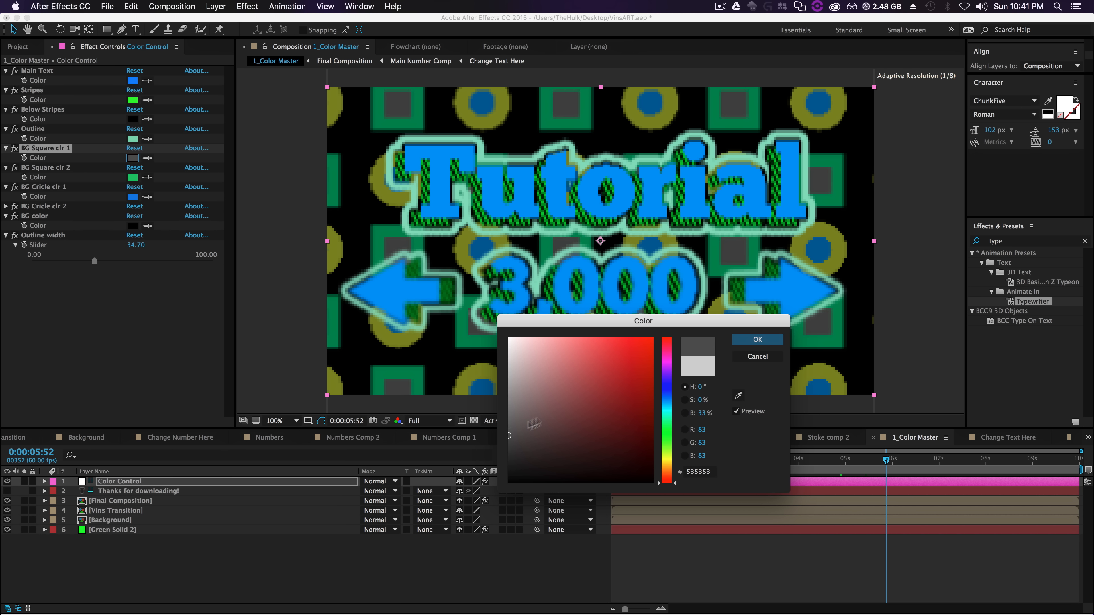
pyautogui.click(760, 340)
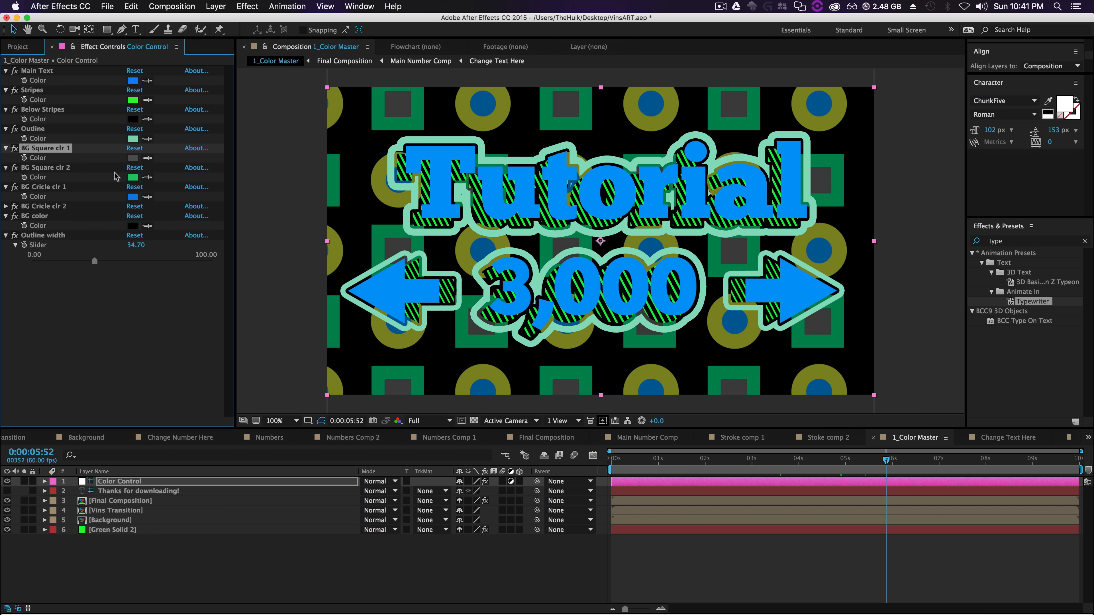
# Step: Set the BG Square clr 2 color to brown 775000
pyautogui.click(132, 177)
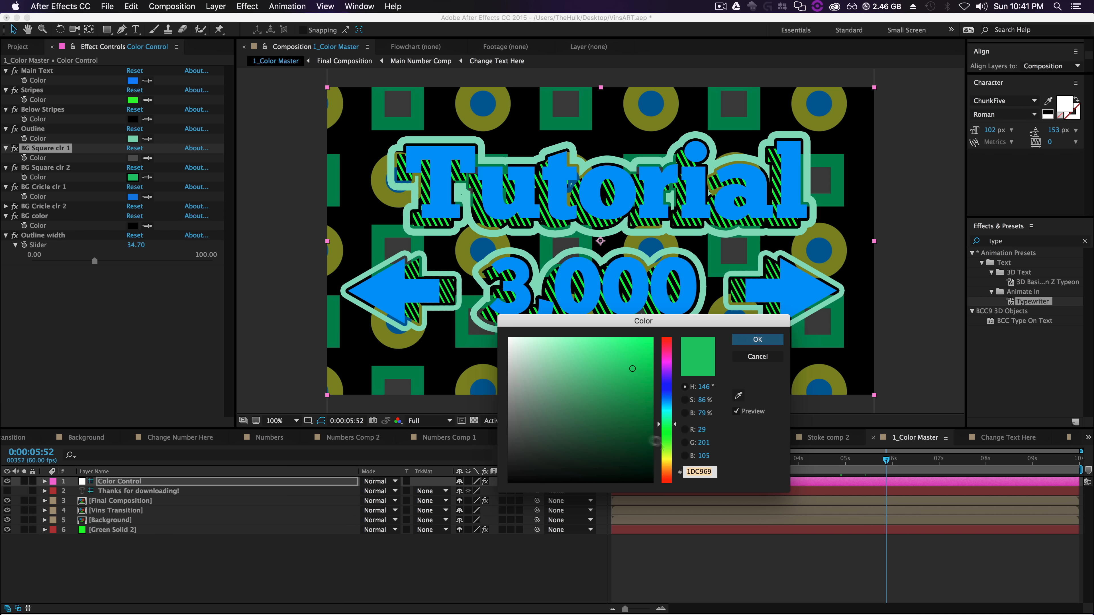
pyautogui.moveTo(660, 446); pyautogui.dragTo(664, 466)
pyautogui.click(652, 415)
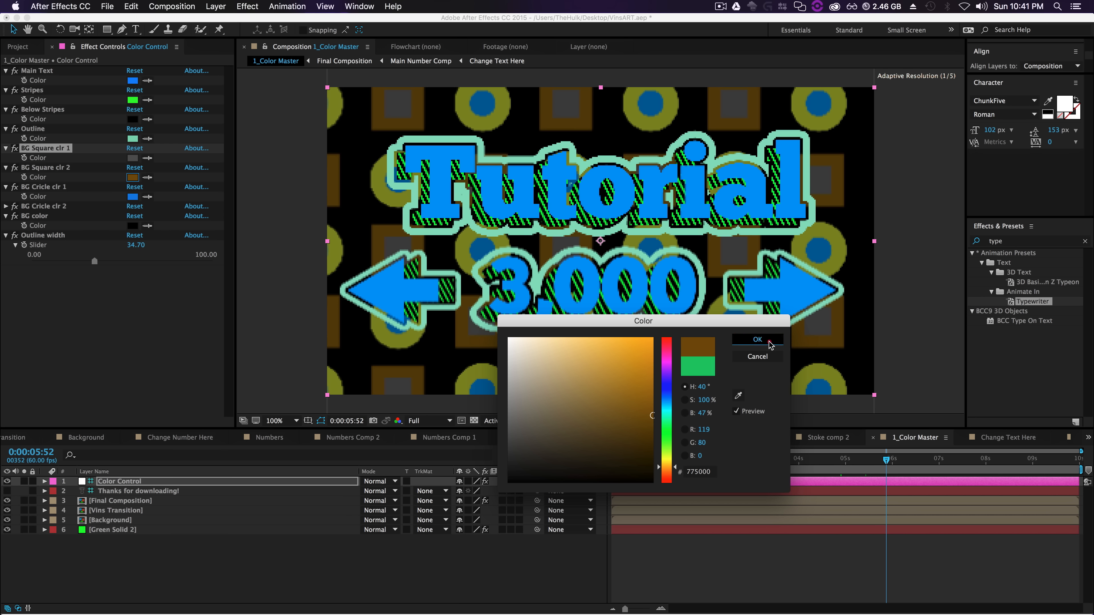
pyautogui.click(757, 340)
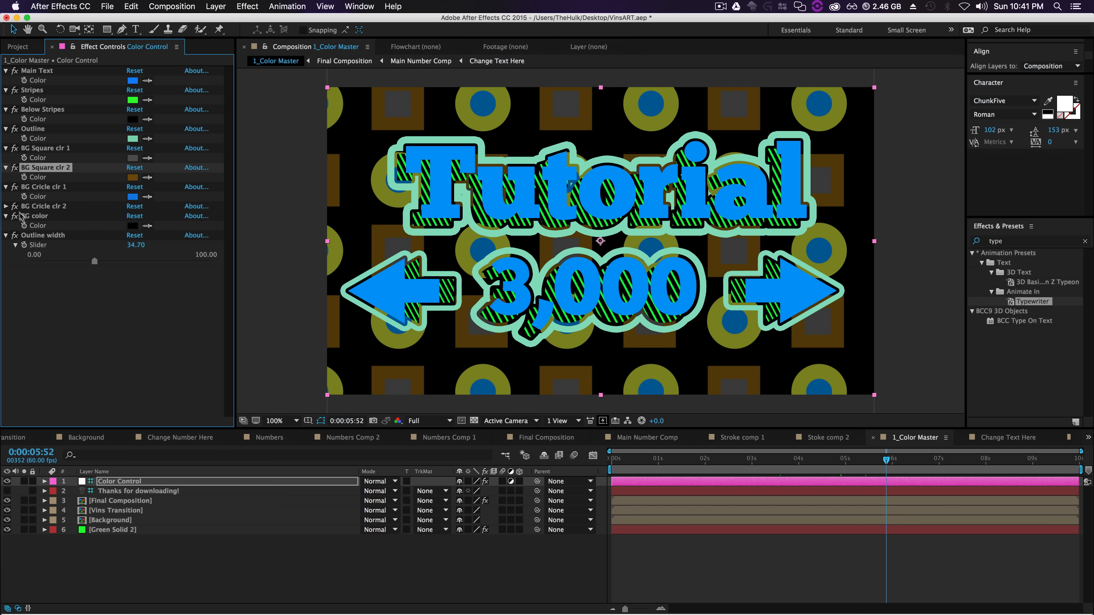
# Step: Expand the BG Cricle clr 2 control and set the Outline width slider to 35.02
pyautogui.click(6, 205)
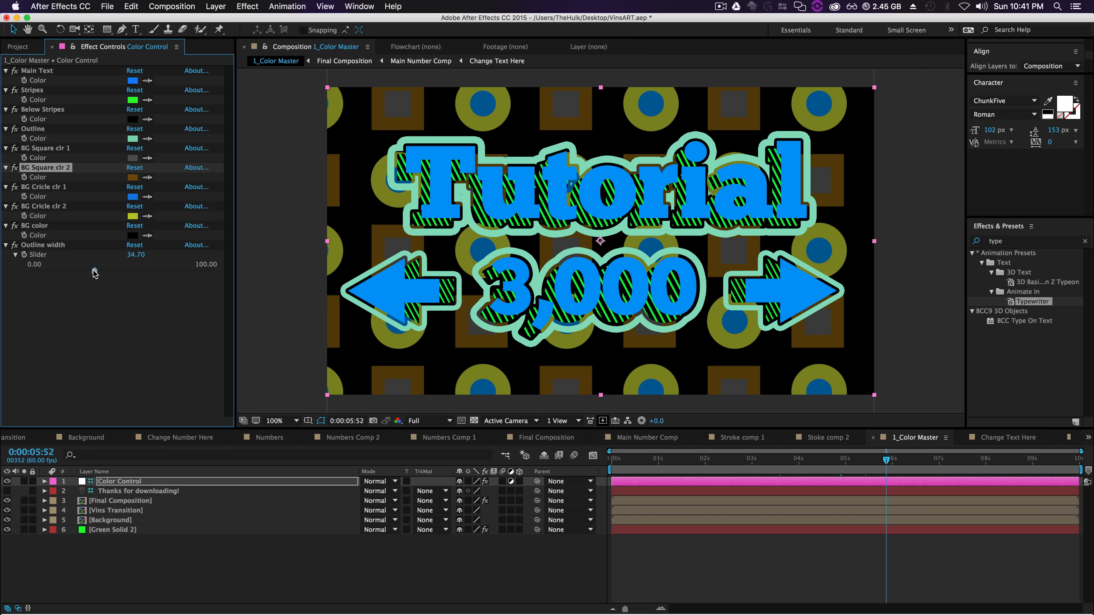
pyautogui.moveTo(94, 270)
pyautogui.mouseDown()
pyautogui.moveTo(80, 270)
pyautogui.moveTo(114, 280)
pyautogui.moveTo(97, 284)
pyautogui.mouseUp()
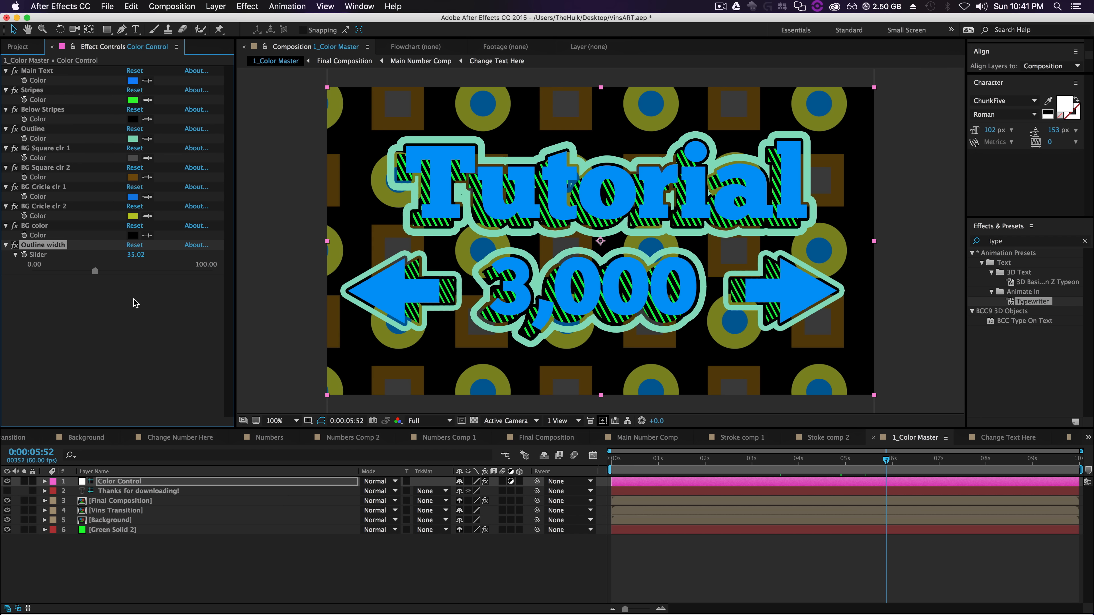